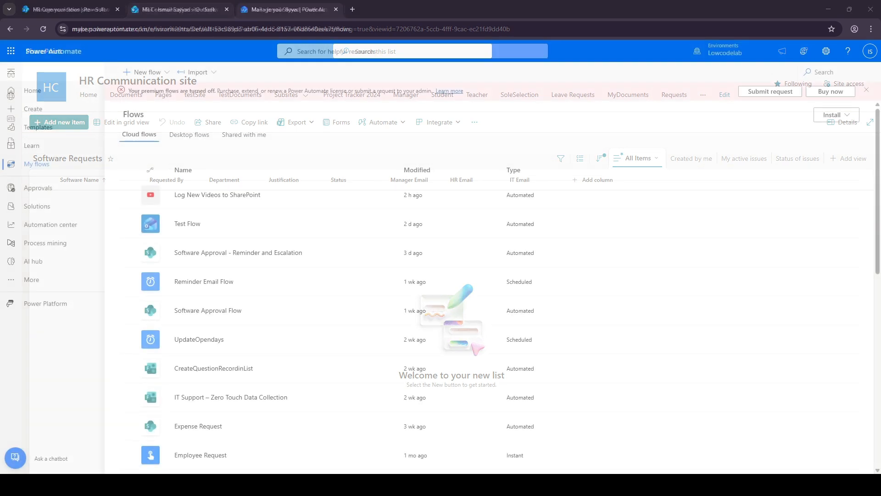
Create an automated cloud flow named "Software Approval - Multi Level" with the SharePoint trigger "When an item is created"
left_click(46, 114)
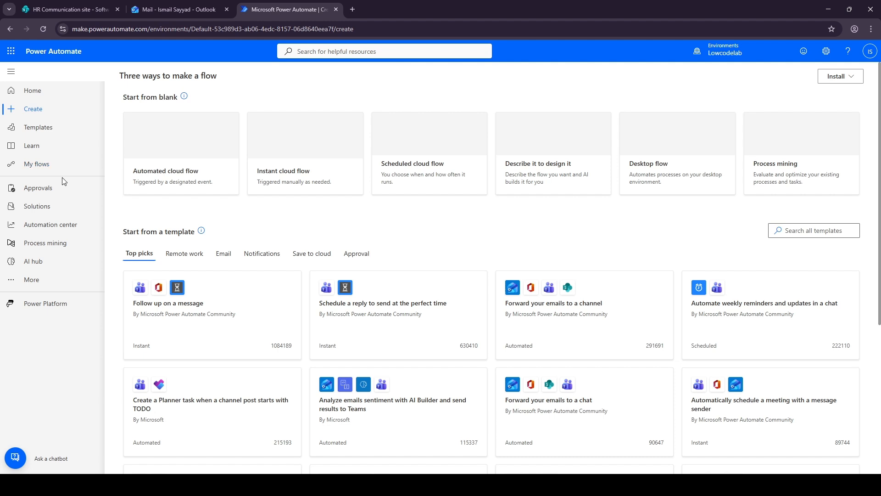
left_click(172, 156)
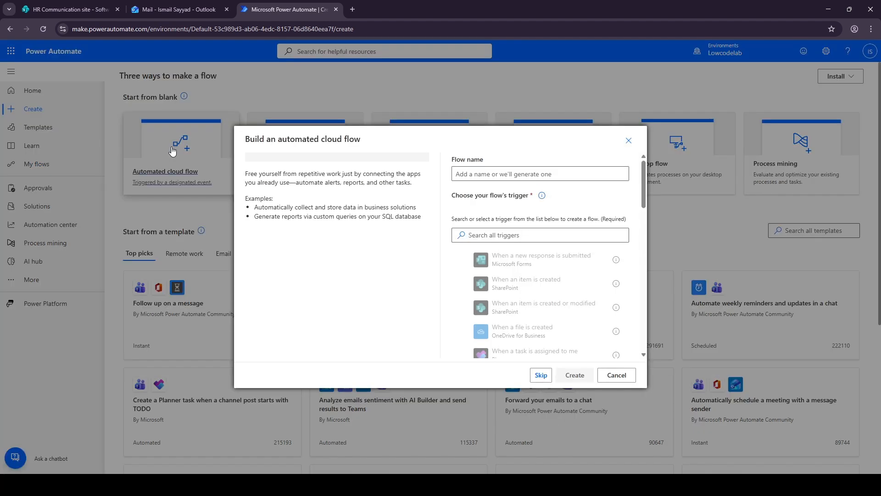
type("Sotware")
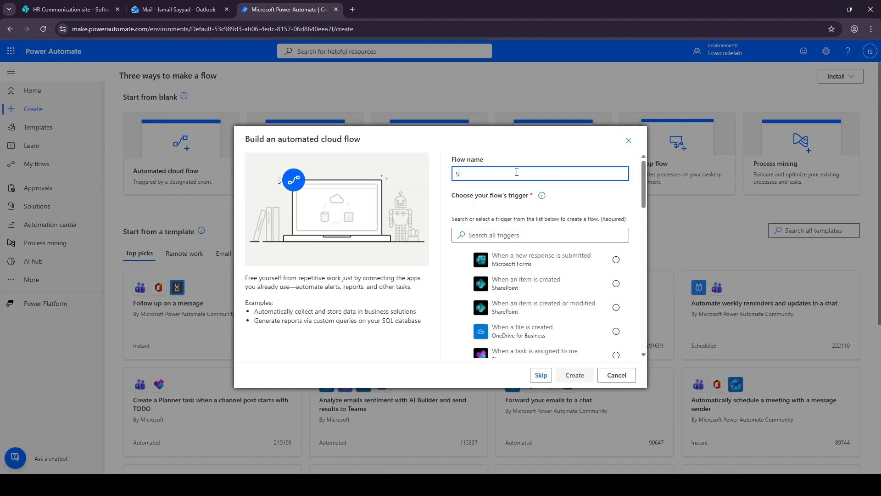
key("BackSpace")
key("BackSpace")
key("BackSpace")
key("BackSpace")
key("BackSpace")
key("BackSpace")
type("ftware Approval - Multi Leve")
left_click(525, 283)
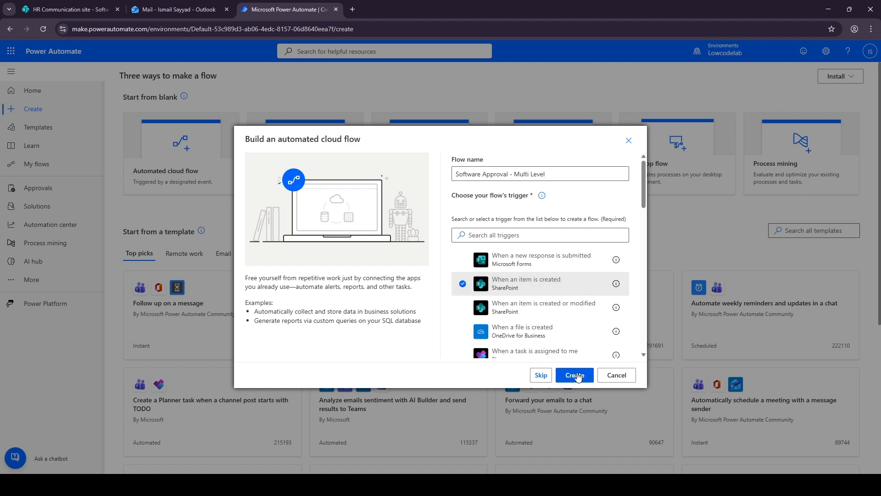
left_click(575, 375)
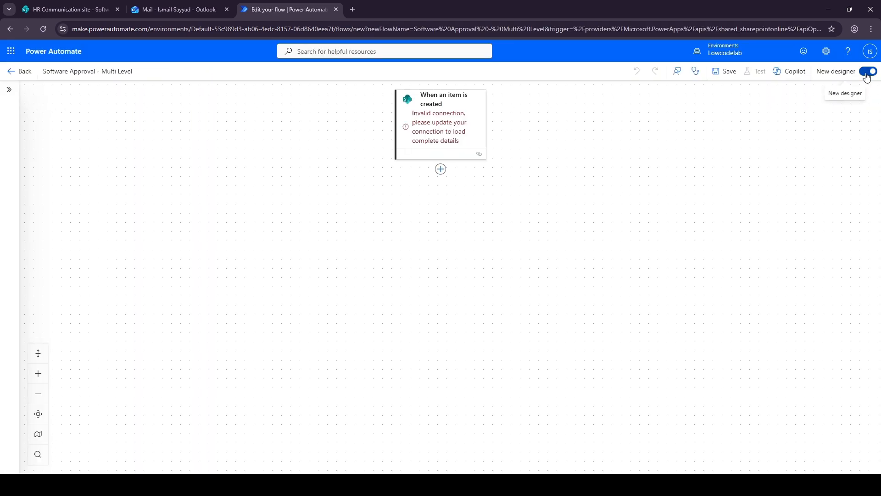
Switch to the classic designer and point the trigger to the Software Requests list on the HR Communication site
left_click(868, 71)
left_click(435, 274)
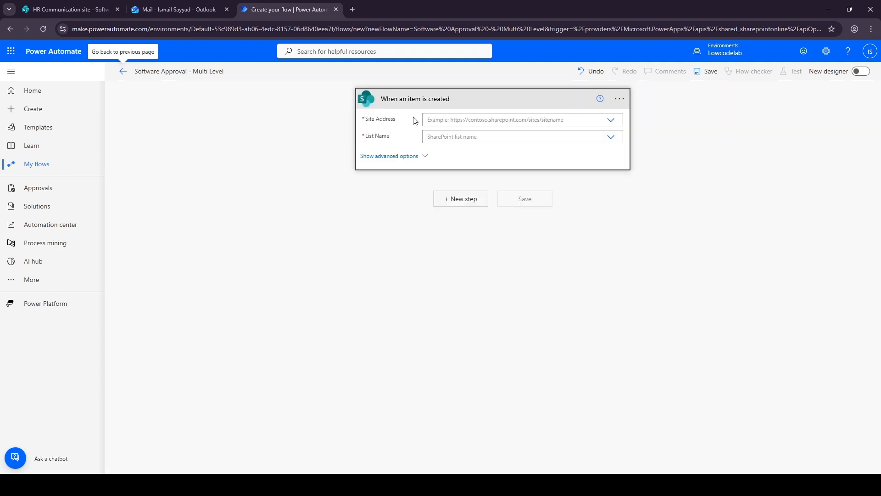
left_click(444, 116)
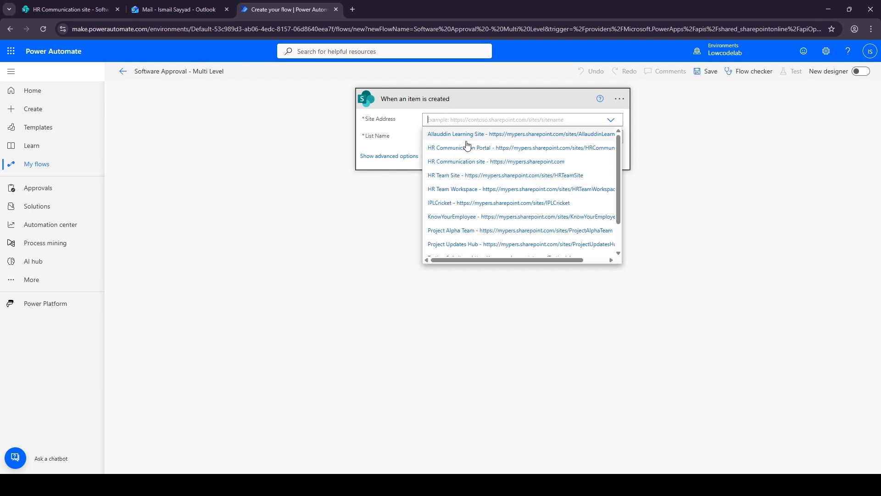
left_click(462, 160)
left_click(452, 137)
type("So")
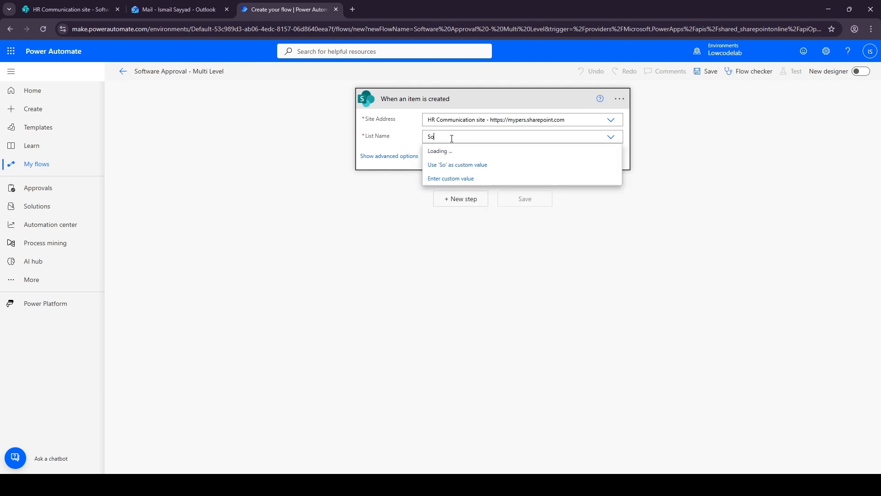
type("ftware")
left_click(456, 152)
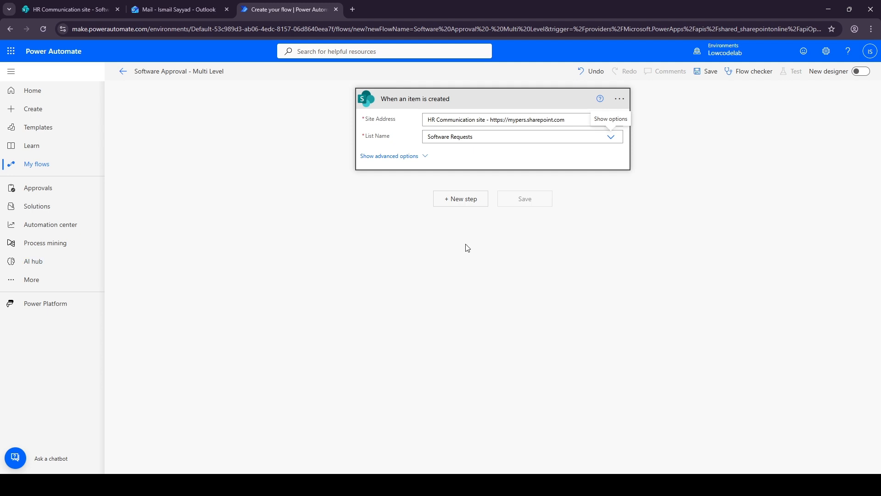
Add a SharePoint Update item action for the Software Requests list on the HR Communication site
left_click(450, 204)
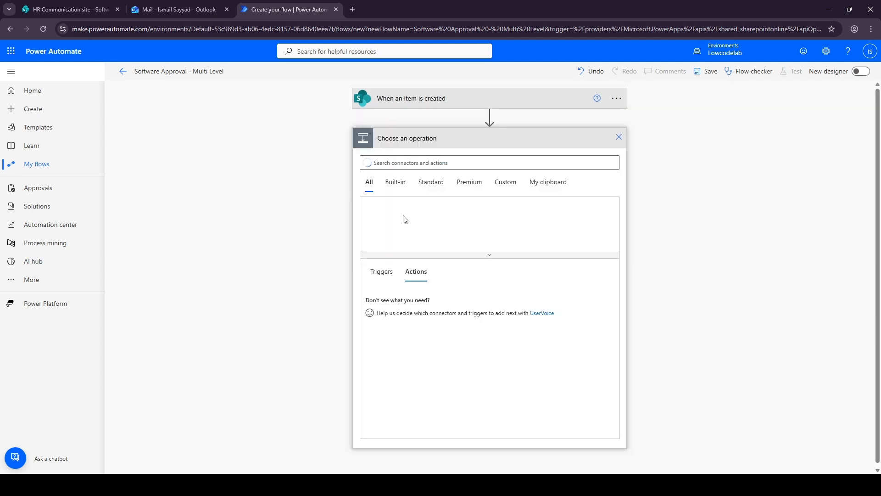
left_click(400, 164)
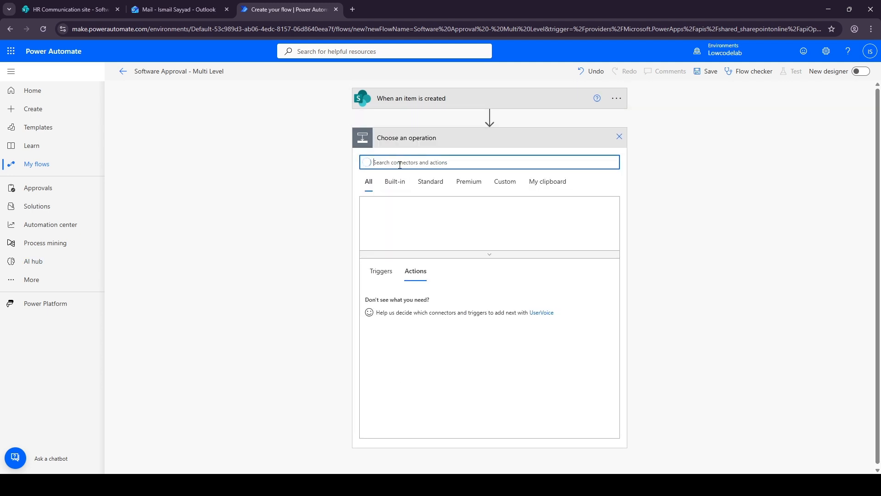
type("Update Item")
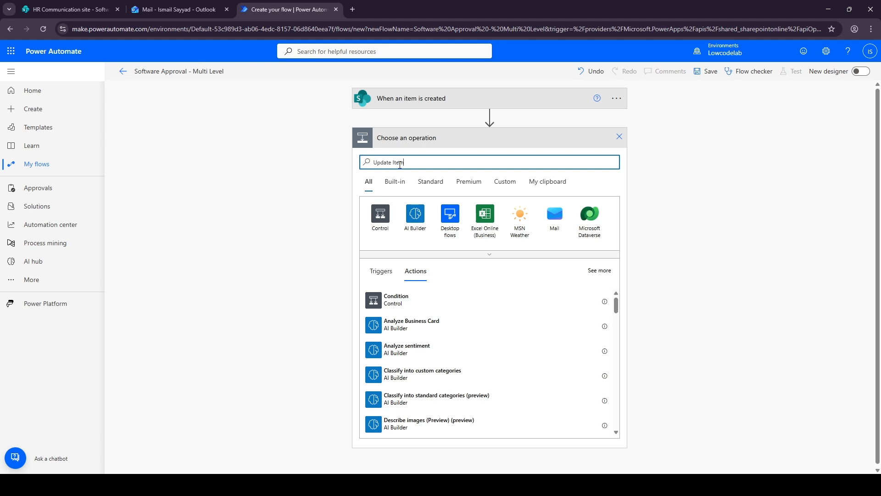
left_click(399, 299)
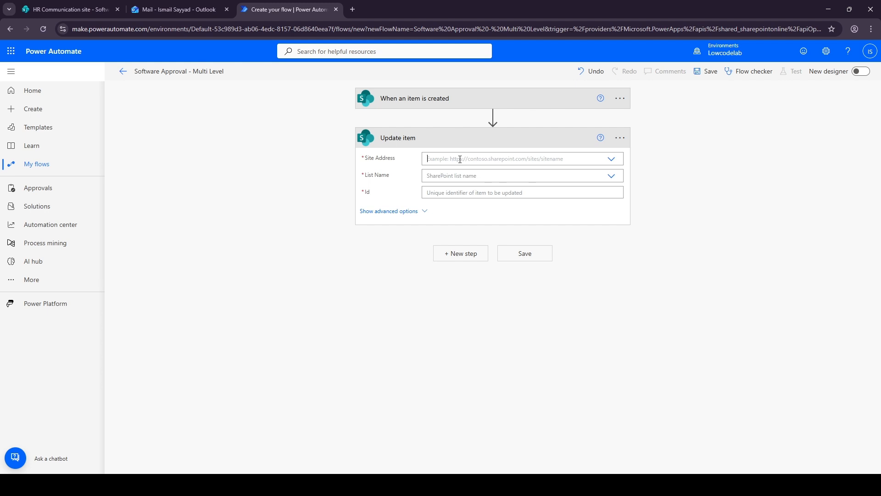
left_click(429, 159)
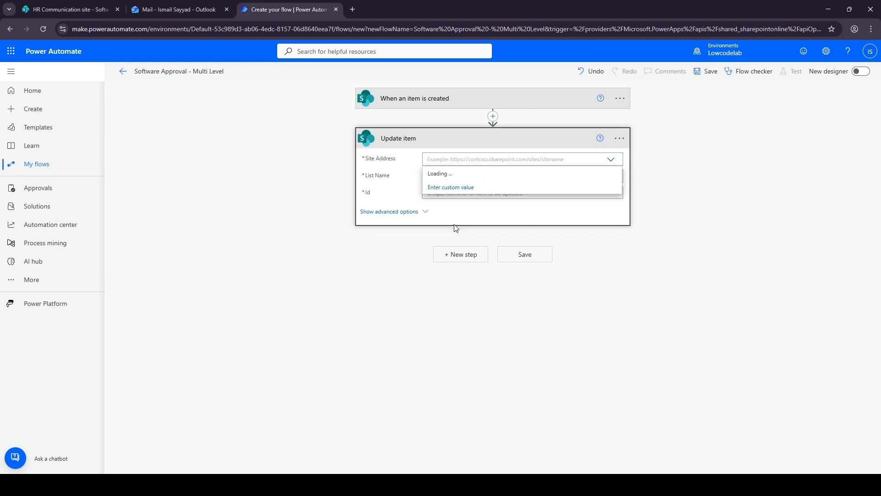
left_click(459, 202)
left_click(439, 178)
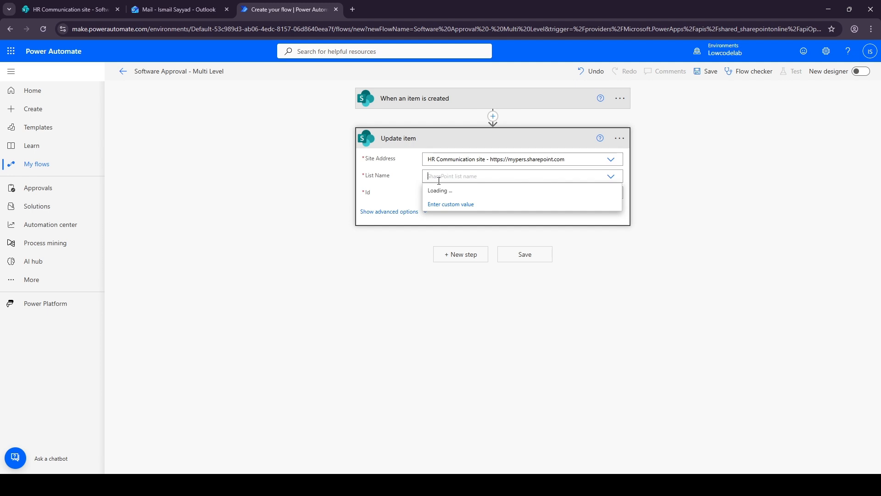
type("Software")
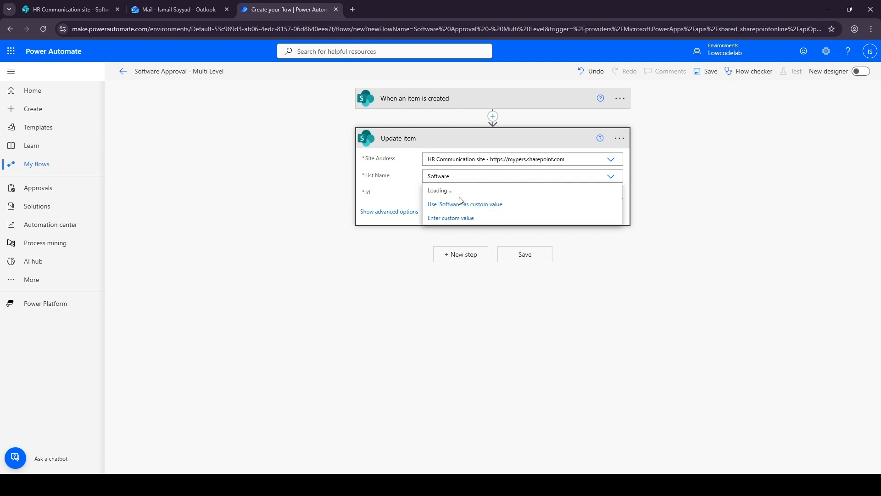
left_click(440, 195)
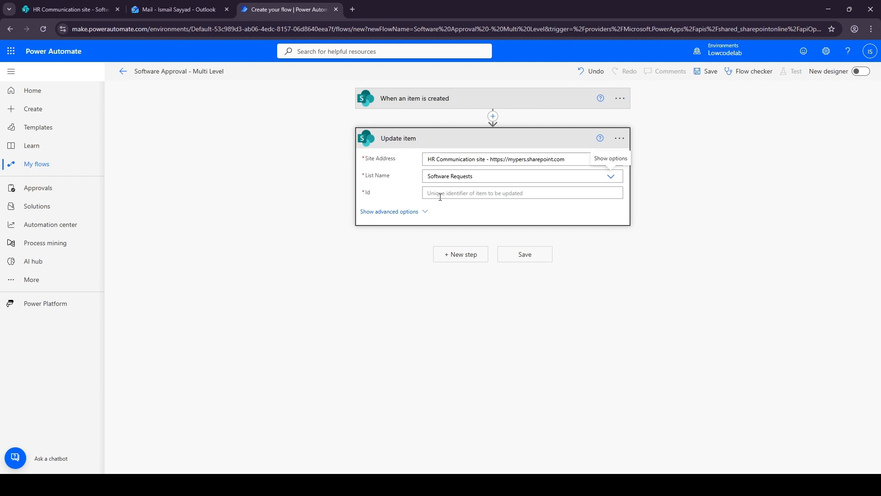
In the Update item action, set Id to the trigger's ID and Status Value to Pending Manager Approval
left_click(440, 196)
left_click(663, 345)
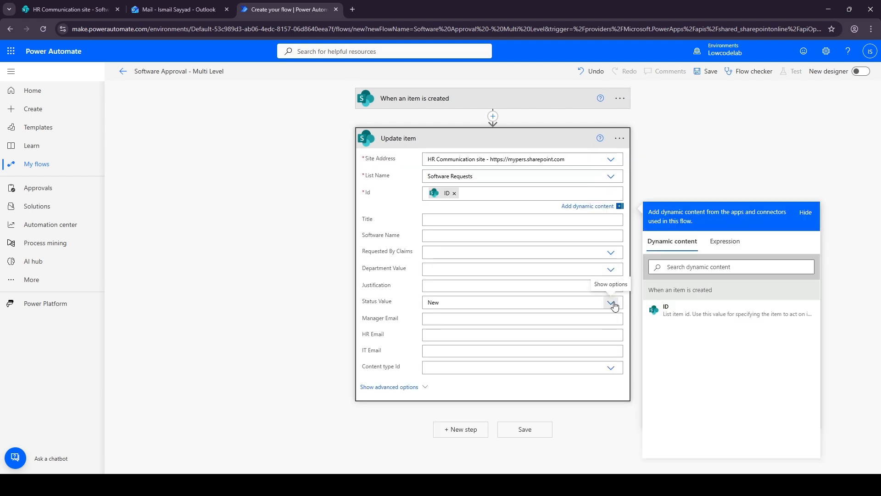
left_click(612, 303)
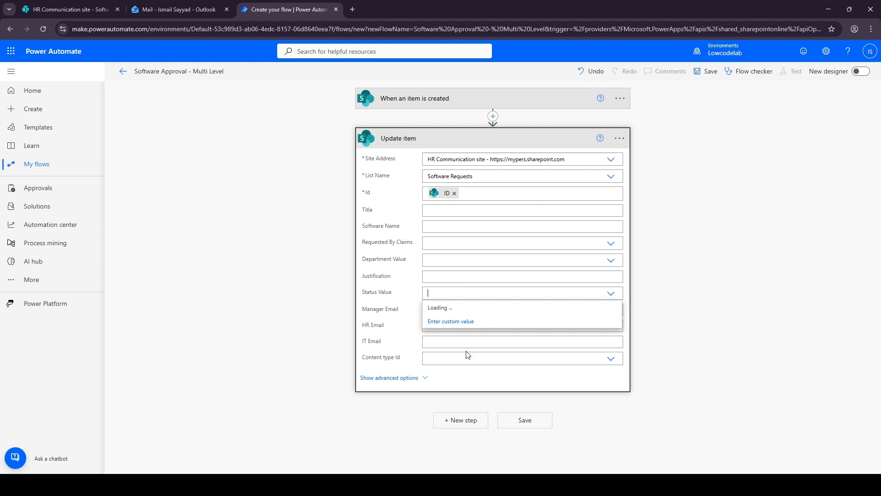
left_click(467, 366)
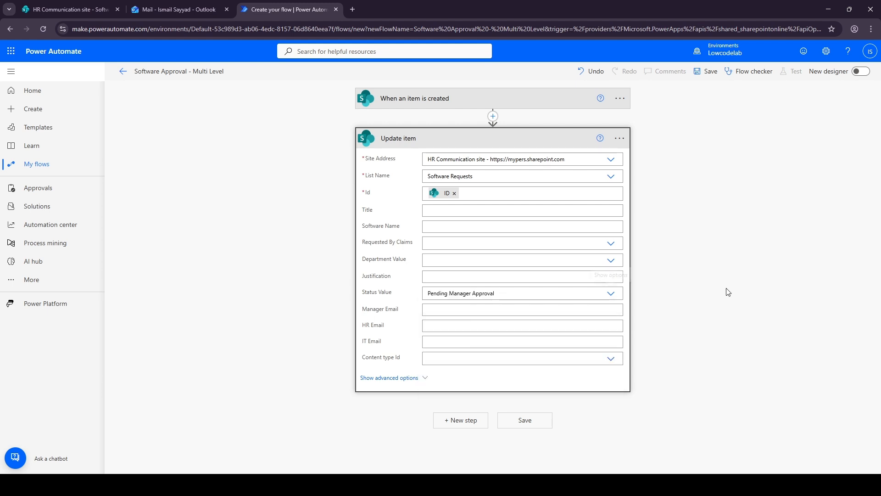
left_click(429, 134)
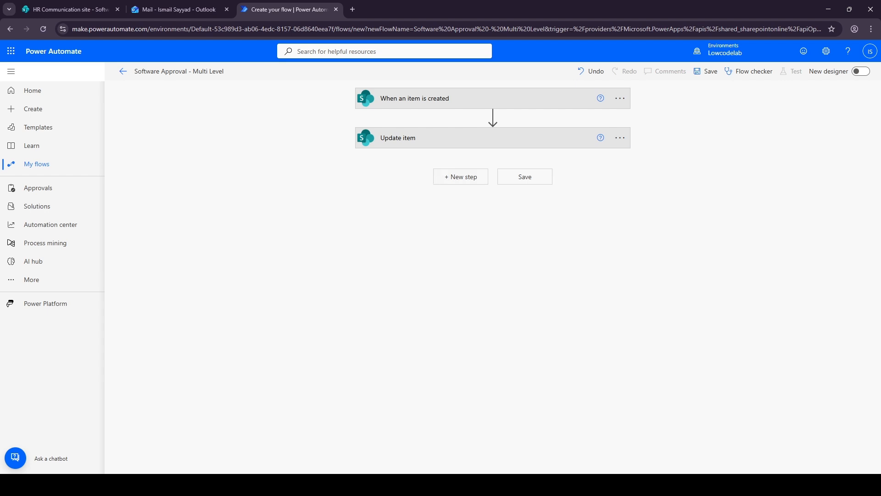
Add a "Start and wait for an approval" action with the approval type "Approve/Reject - First to respond"
left_click(462, 178)
type("syta")
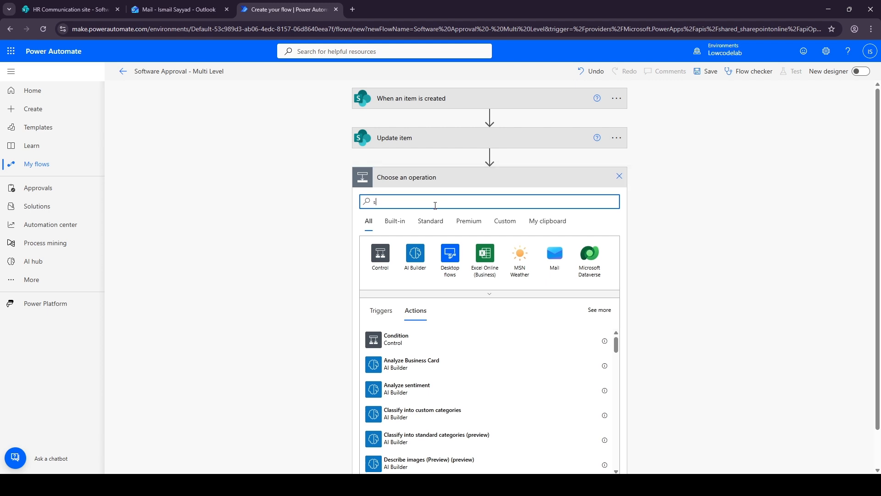
key("BackSpace")
type("tart")
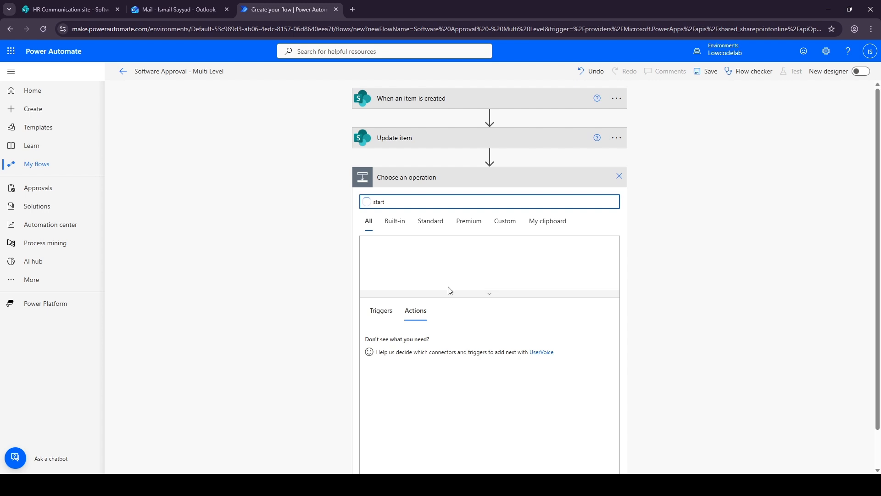
left_click(429, 363)
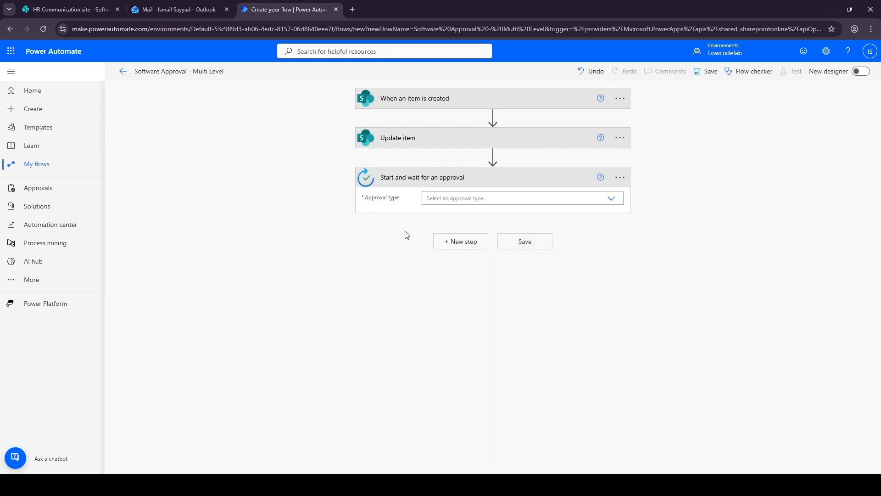
left_click(612, 199)
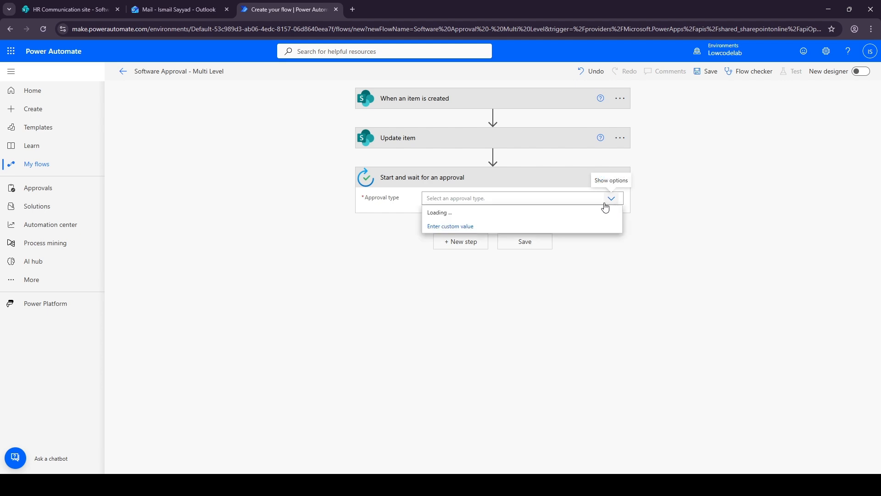
left_click(480, 227)
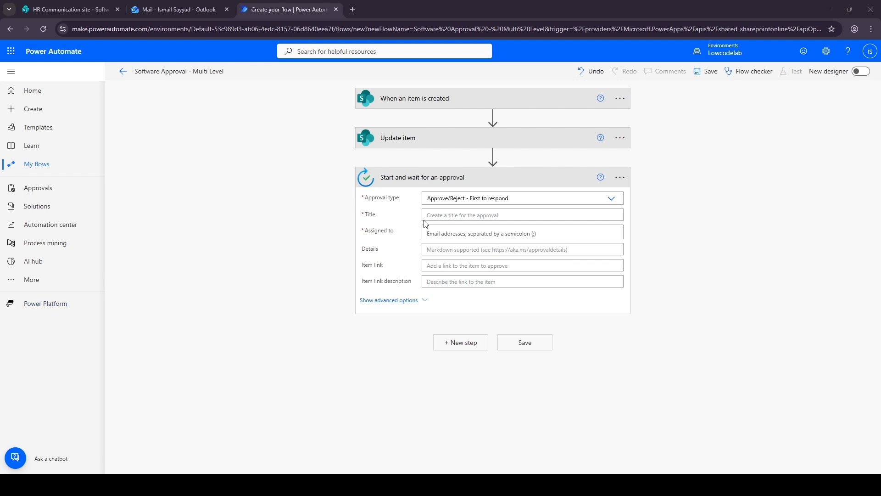
Title the approval "Manager Approval -" followed by Update item's Software Name, and assign it to the trigger's Manager Email
left_click(484, 216)
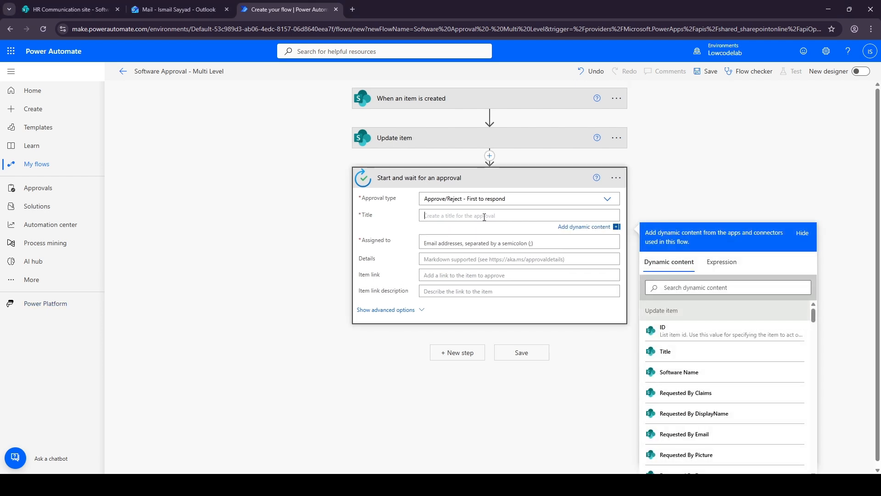
type("Manager Approval -")
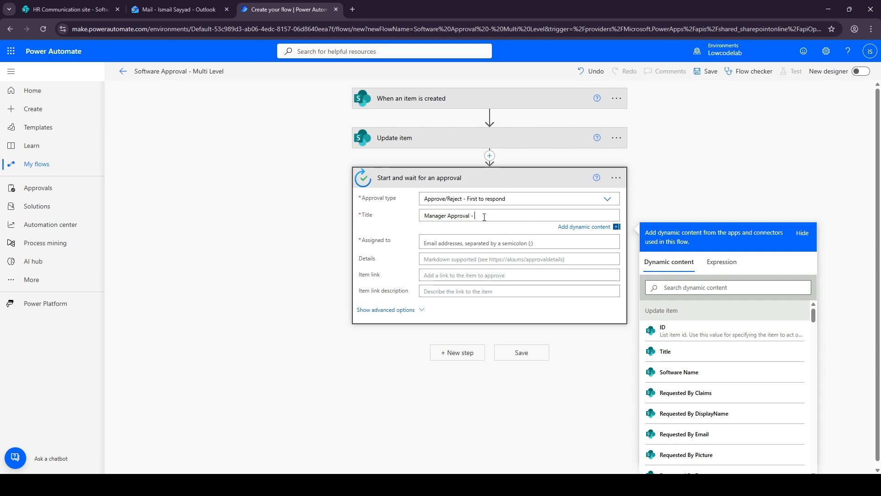
left_click(691, 371)
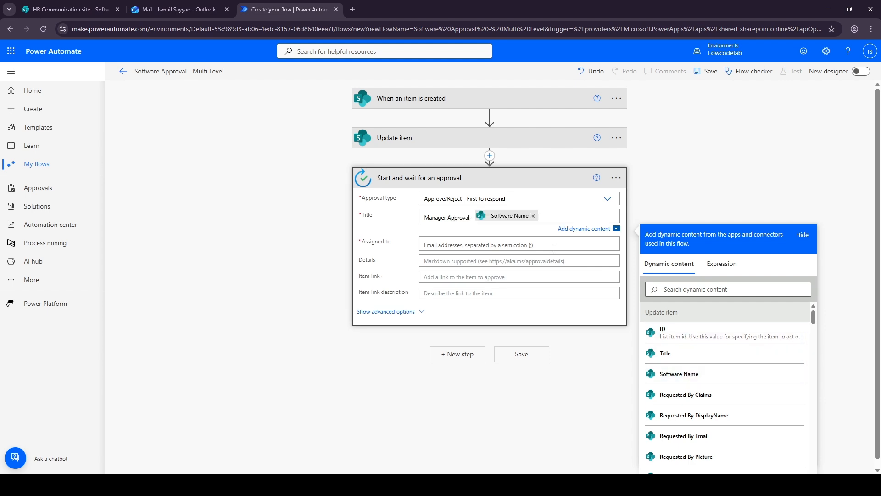
left_click(435, 243)
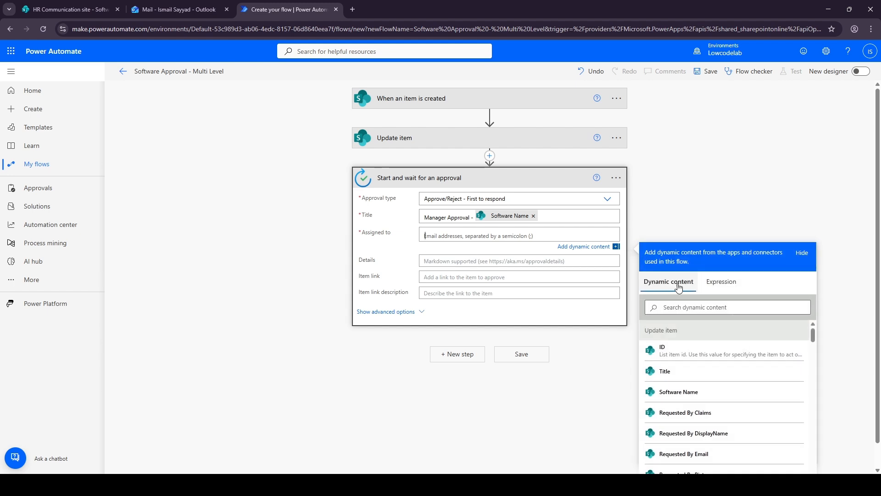
left_click(679, 308)
type("Mana")
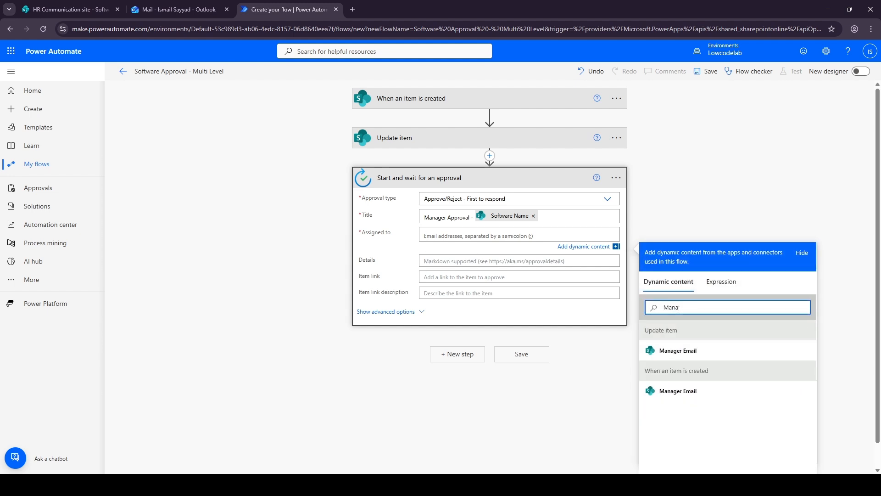
left_click(673, 390)
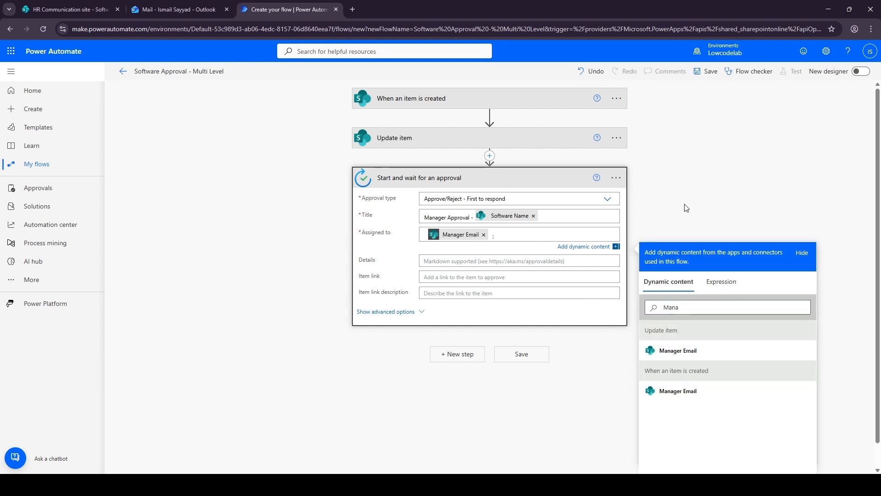
Begin the approval's Details with "Hello," and the line "A new software request requires your approval."
left_click(425, 261)
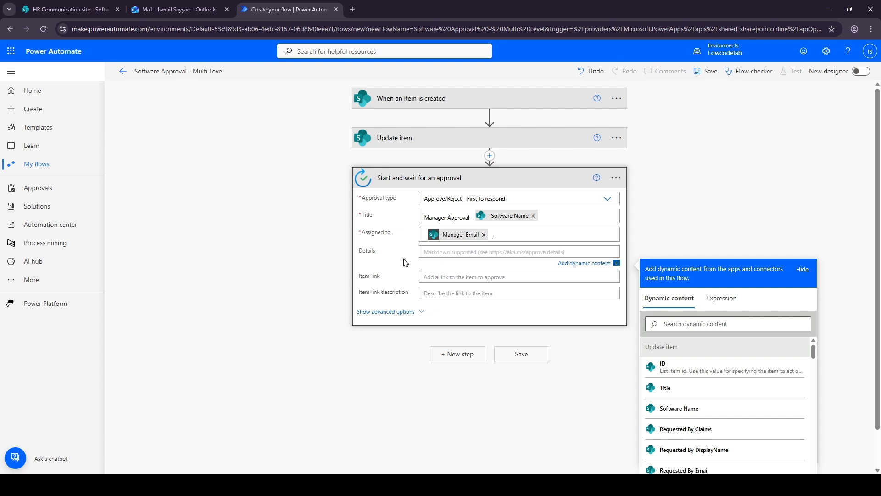
key("alt+Tab")
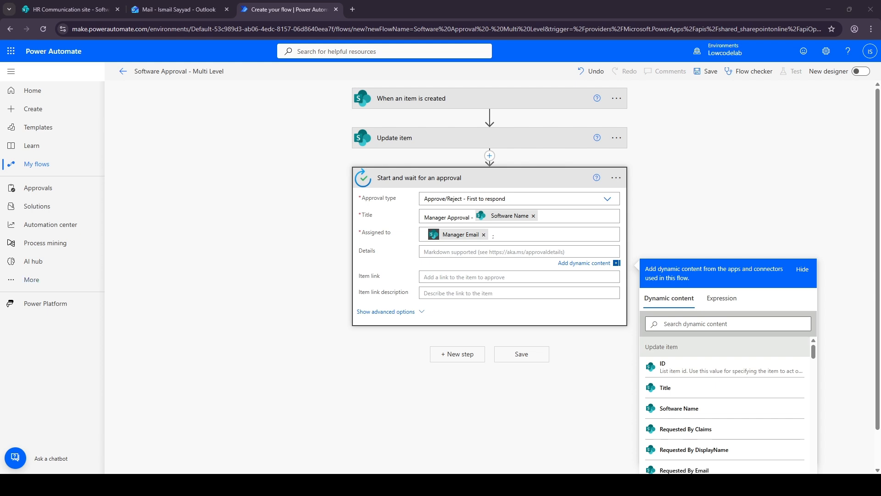
left_click(465, 254)
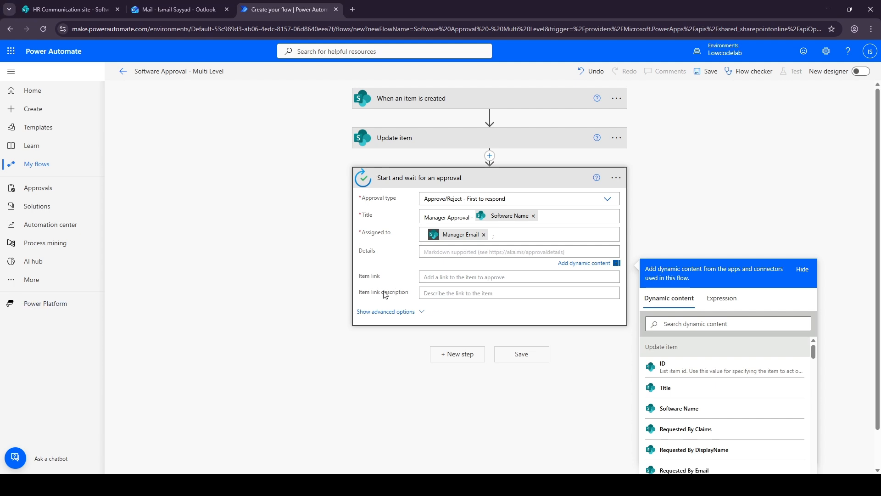
type("Hello")
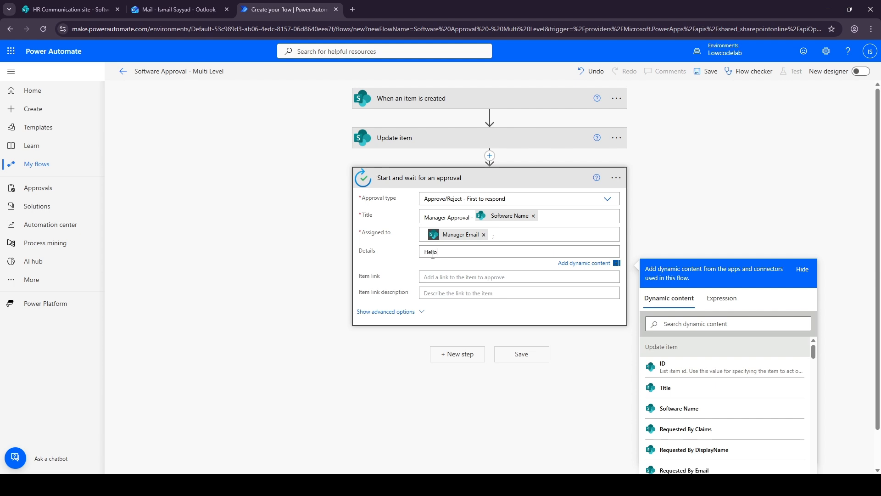
type(",")
key("Return")
type("A new")
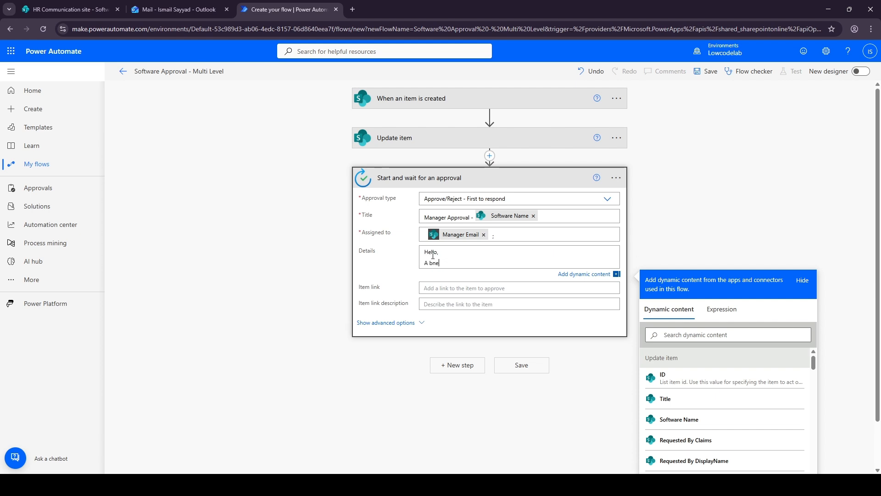
type(" software request requires your approva")
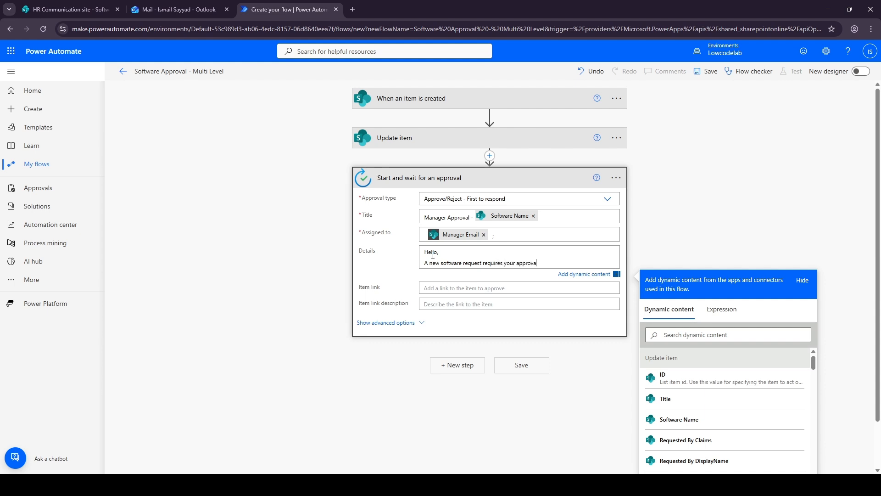
type("l.")
key("Return")
key("Return")
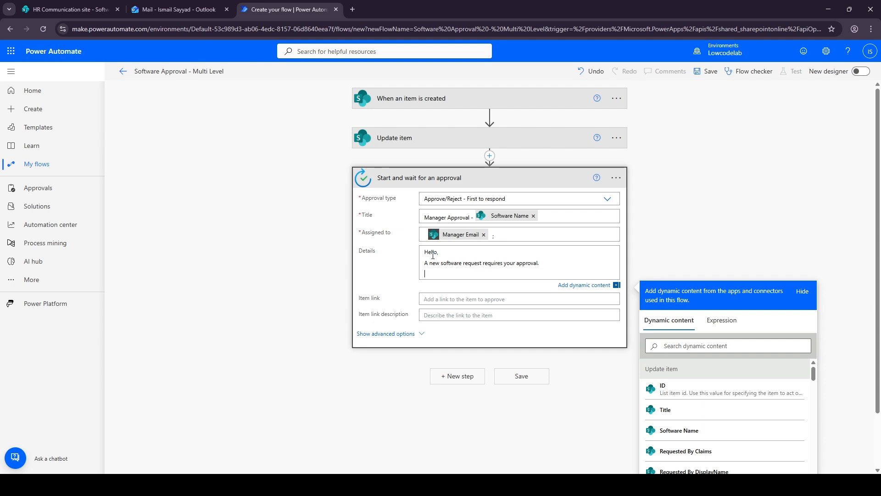
Add "Software Name:" and "Requested By:" lines to the Details, filled with Update item's Software Name and Requested By DisplayName
type("Sof")
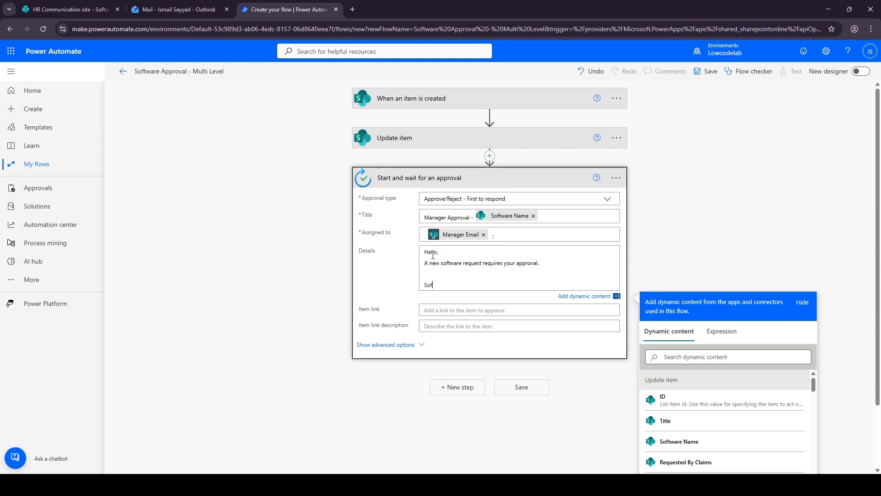
type("tware Name:")
left_click(679, 441)
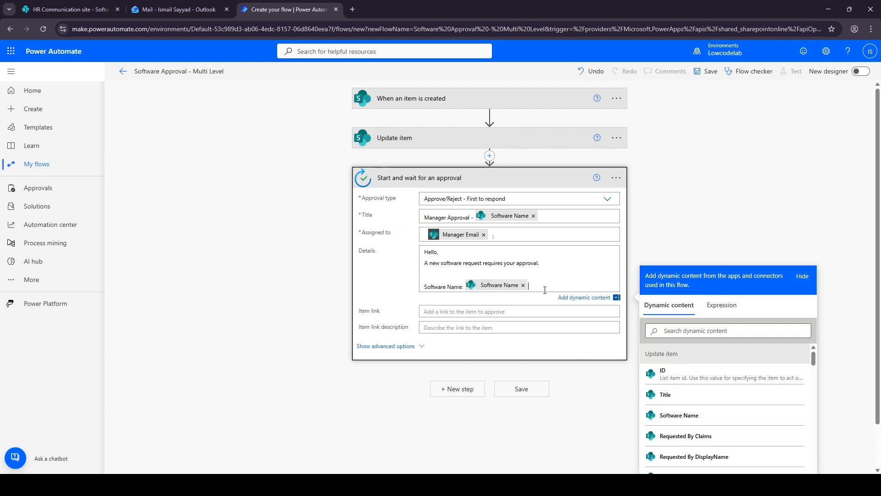
key("Return")
type("Requeste")
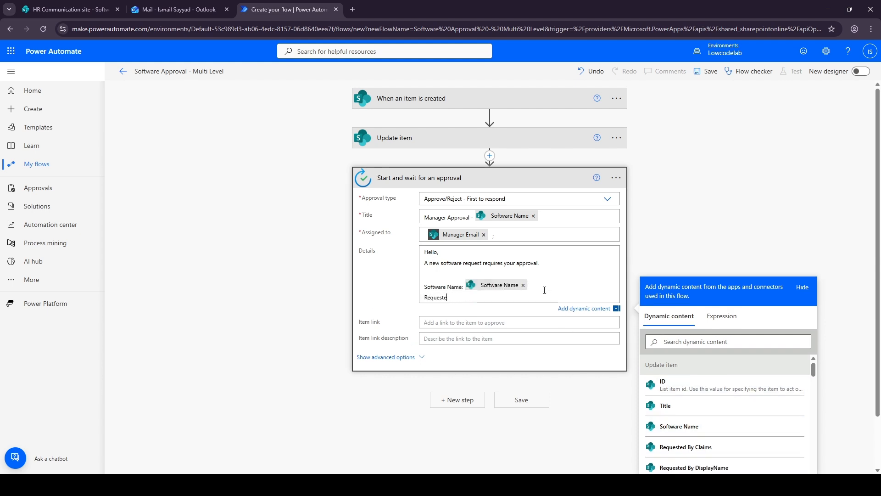
type("d By:")
scroll(689, 413, "down", 2)
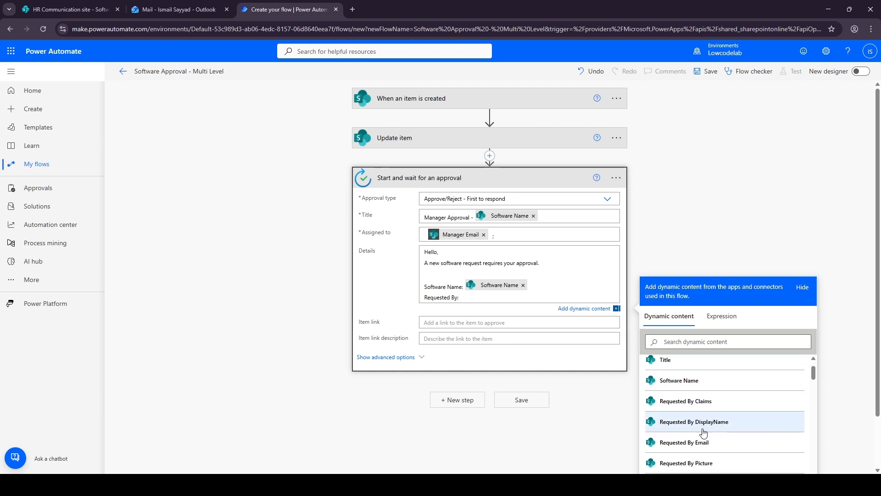
left_click(688, 421)
Add "Department:" and "Justification:" lines to the Details, filled with Update item's Department Value and Justification
key("Return")
type("Departma")
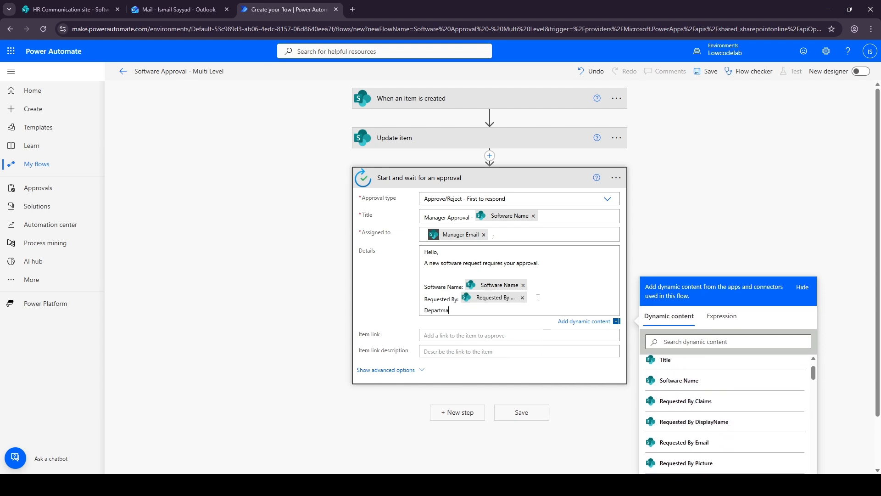
key("BackSpace")
type("ent:")
scroll(700, 444, "down", 3)
left_click(683, 388)
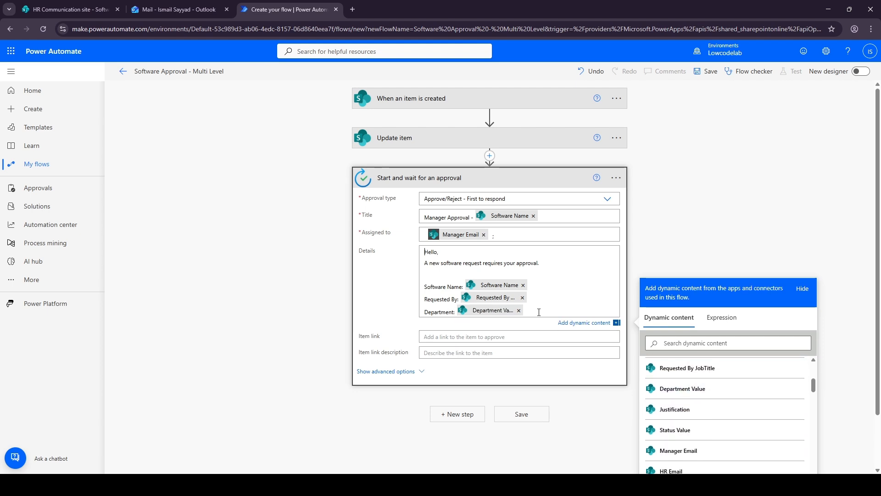
key("Return")
key("Return")
type("Justification:")
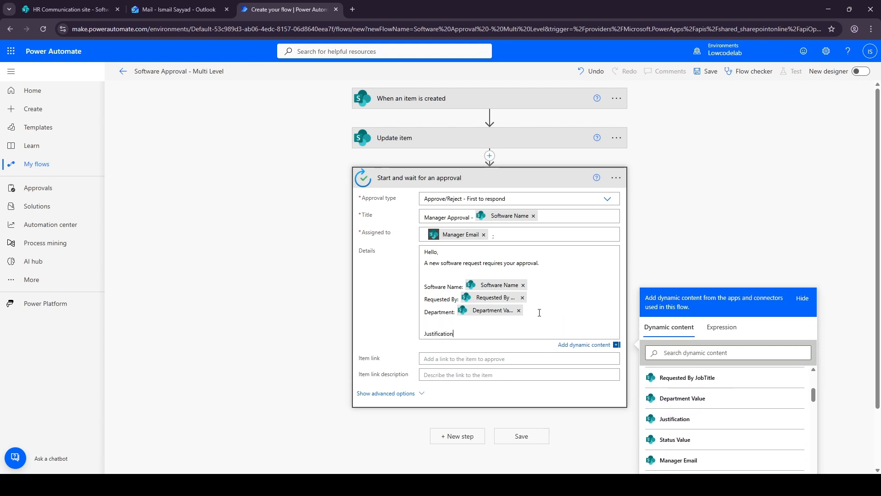
left_click(674, 418)
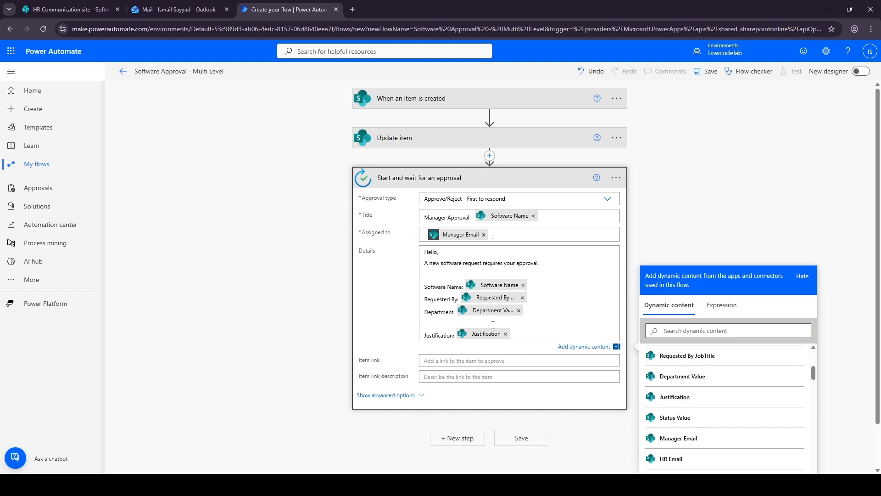
End the Details with "Please approve or reject this request." and "Thankyou.", and collapse the approval action
key("Return")
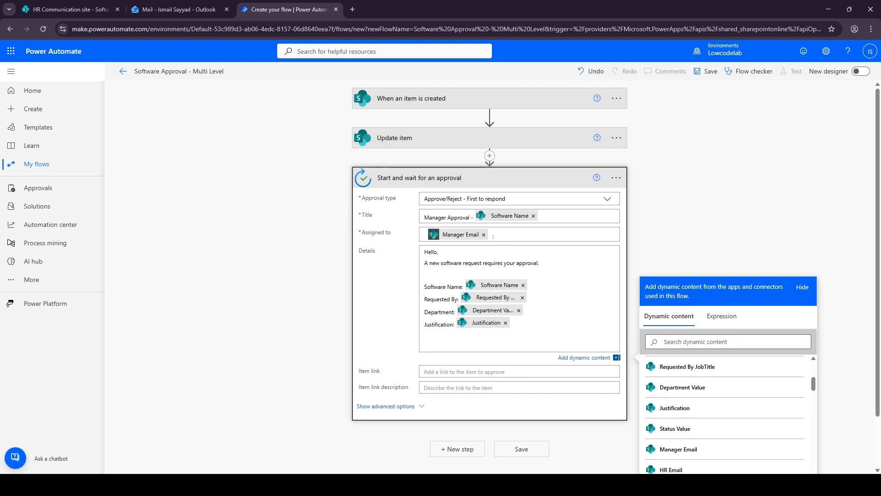
type("Please approve or reject this request.")
key("Return")
key("Return")
type("Thankyou.")
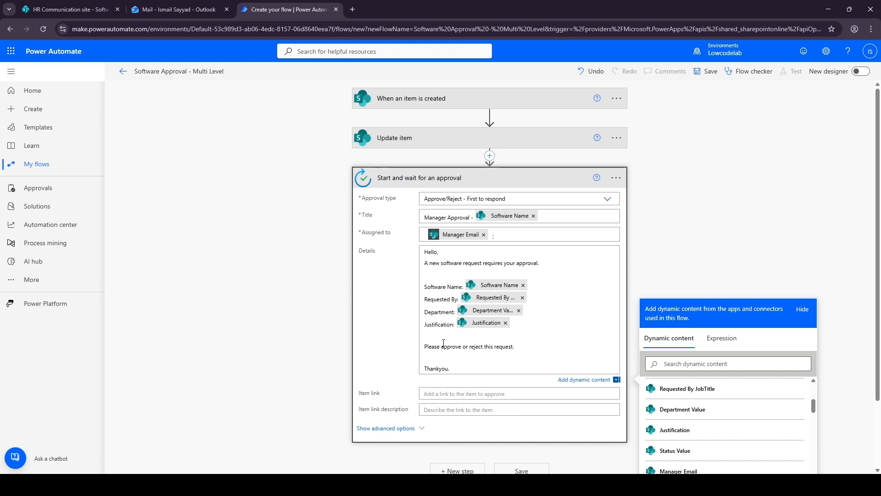
left_click(429, 187)
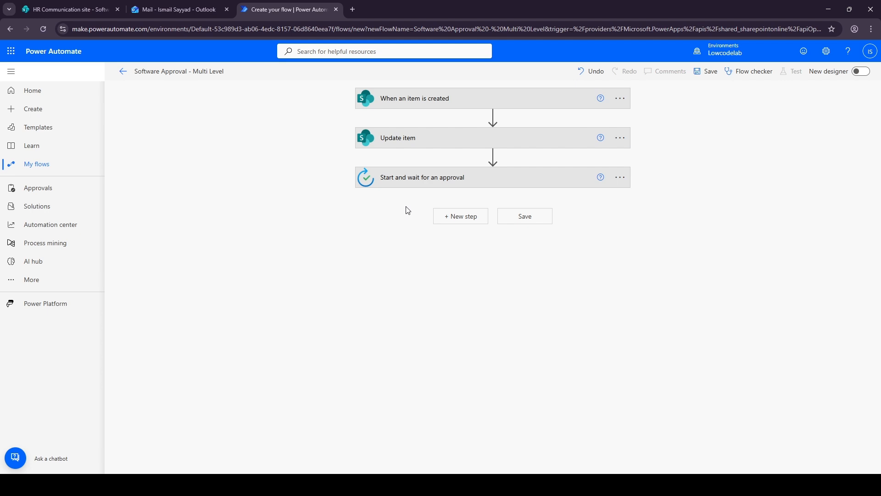
Add a Condition after the approval that checks whether its Outcome is equal to Approve
left_click(462, 216)
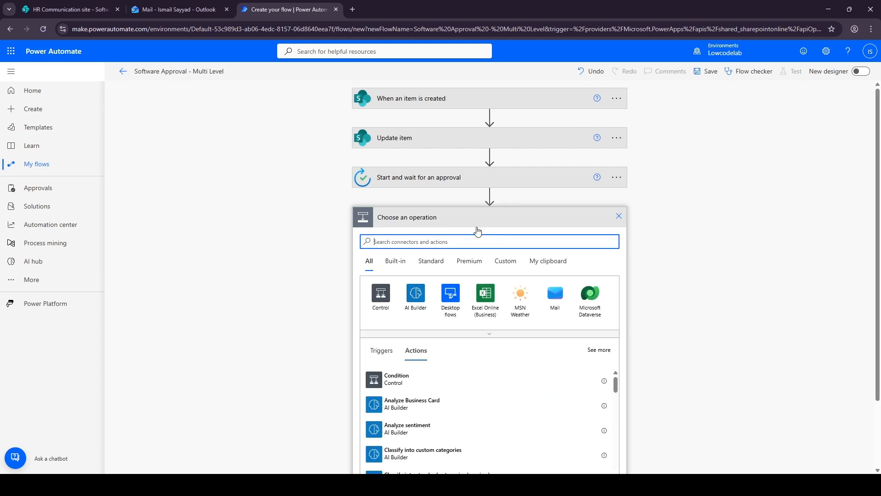
left_click(397, 378)
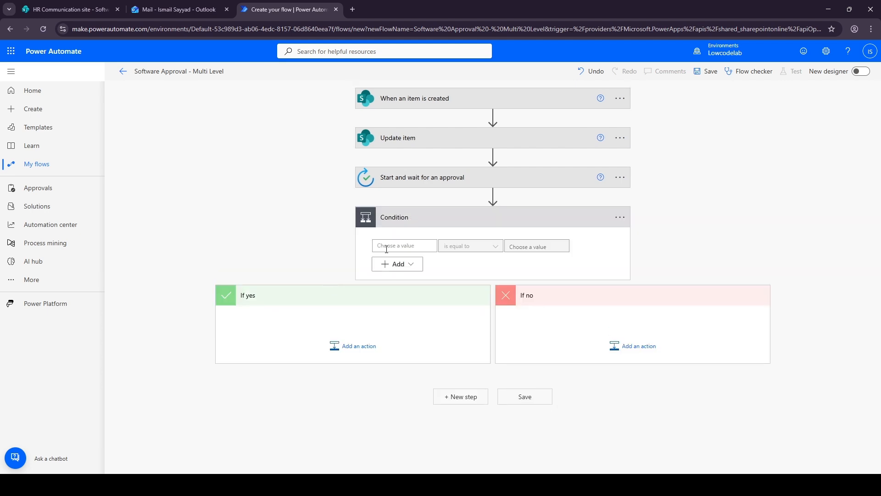
left_click(411, 245)
left_click(480, 402)
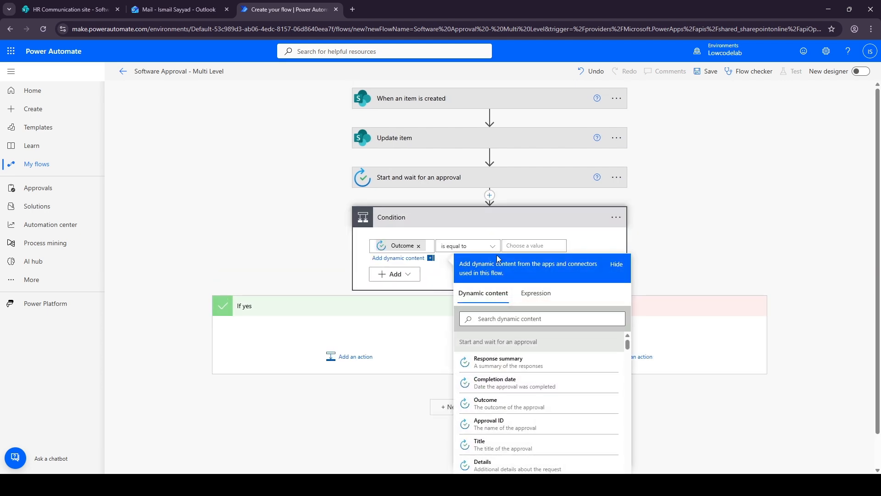
left_click(519, 245)
type("Approve")
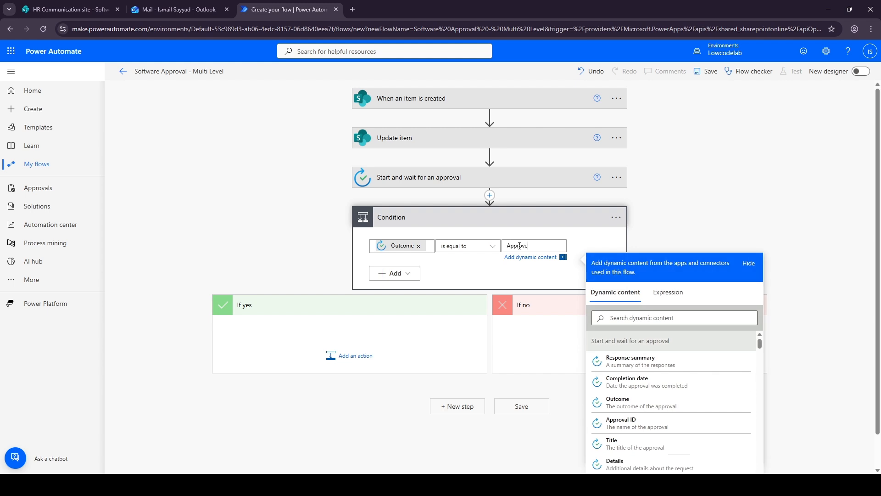
left_click(655, 233)
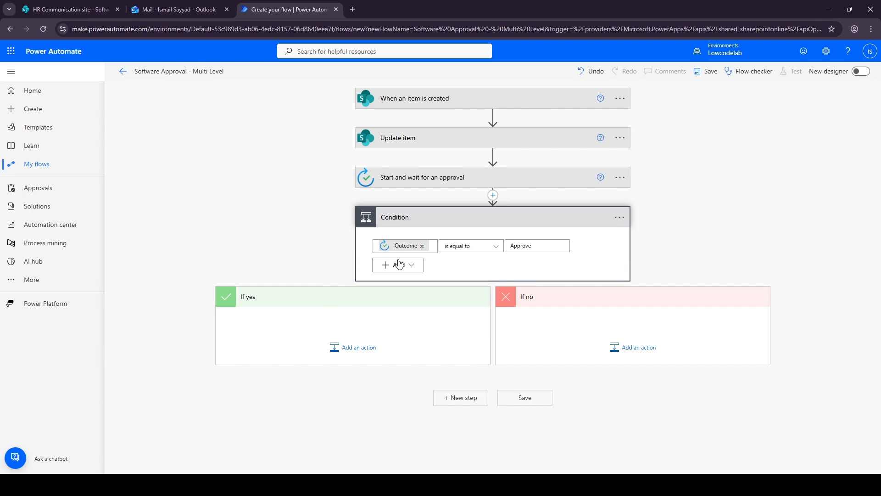
Add a SharePoint Update item action to the condition's If no branch
left_click(625, 349)
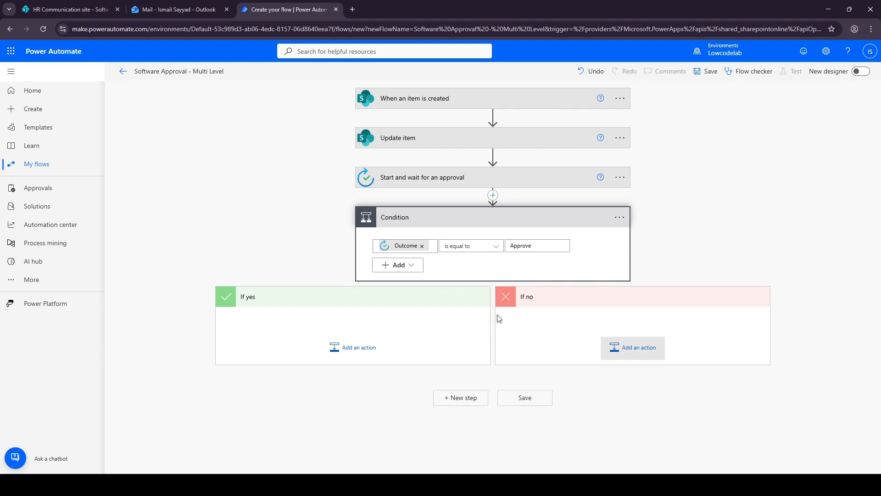
scroll(516, 318, "down", 2)
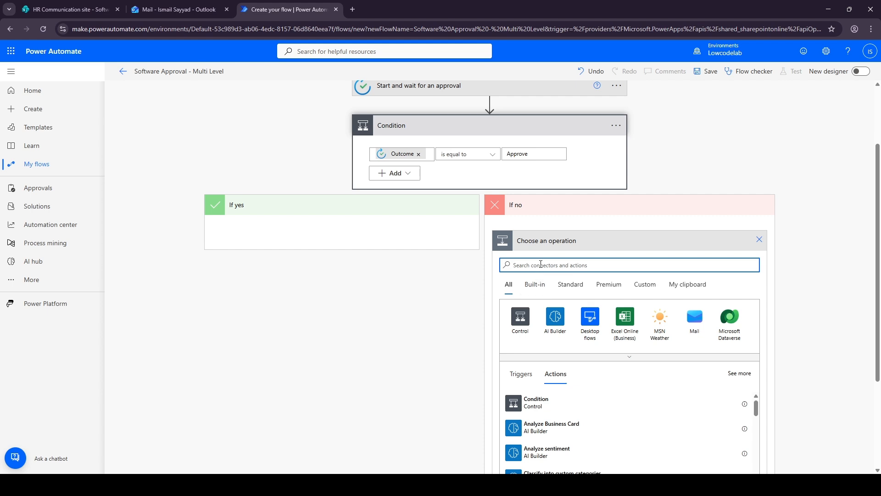
type("Upda")
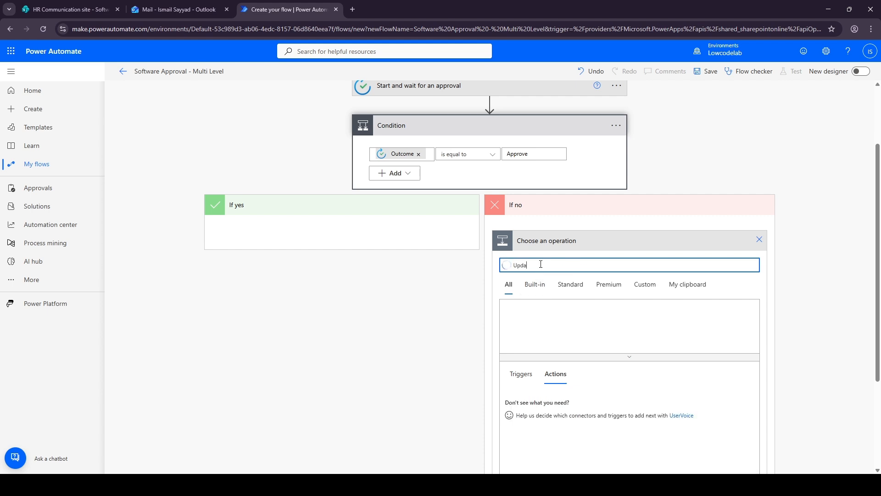
type("te")
scroll(552, 347, "down", 3)
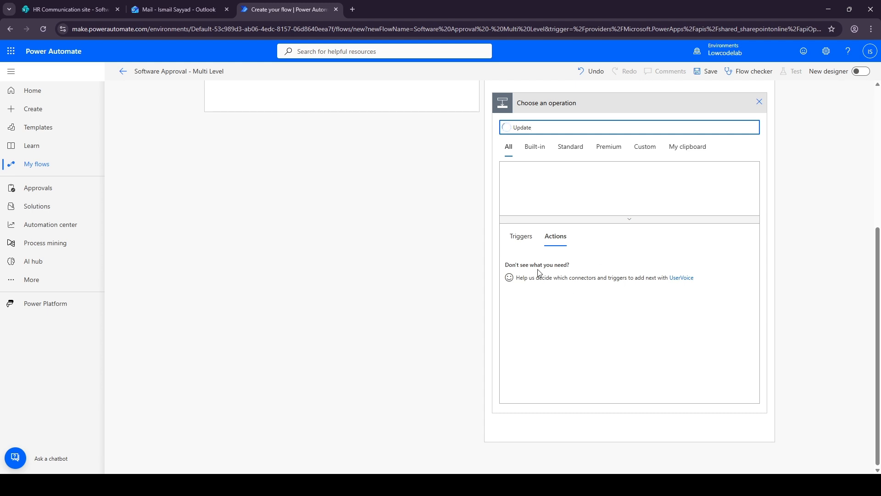
scroll(488, 295, "up", 2)
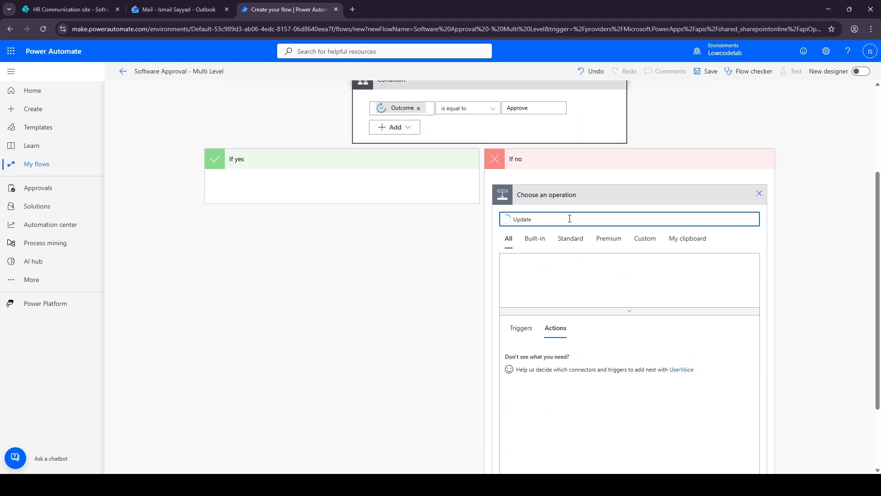
type("tem")
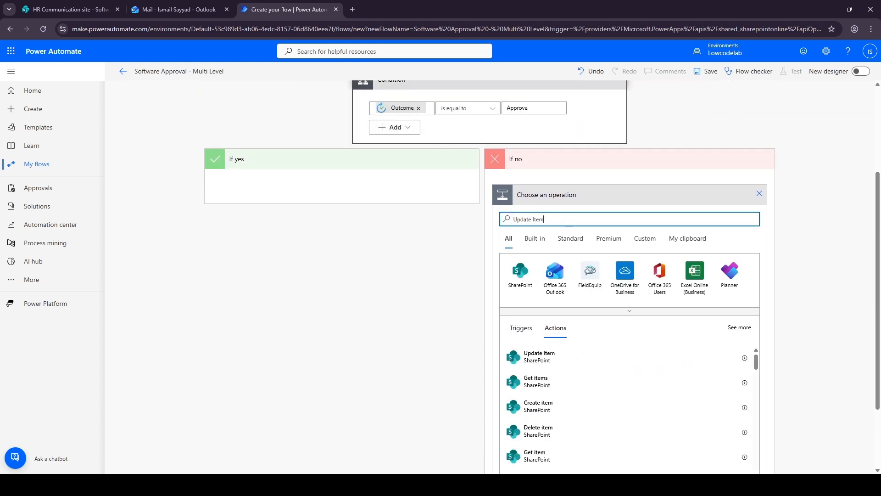
left_click(561, 364)
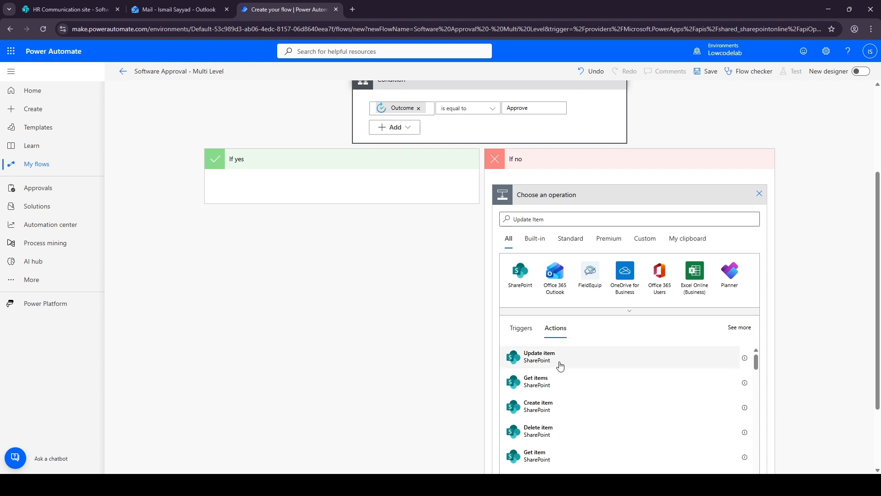
left_click(581, 306)
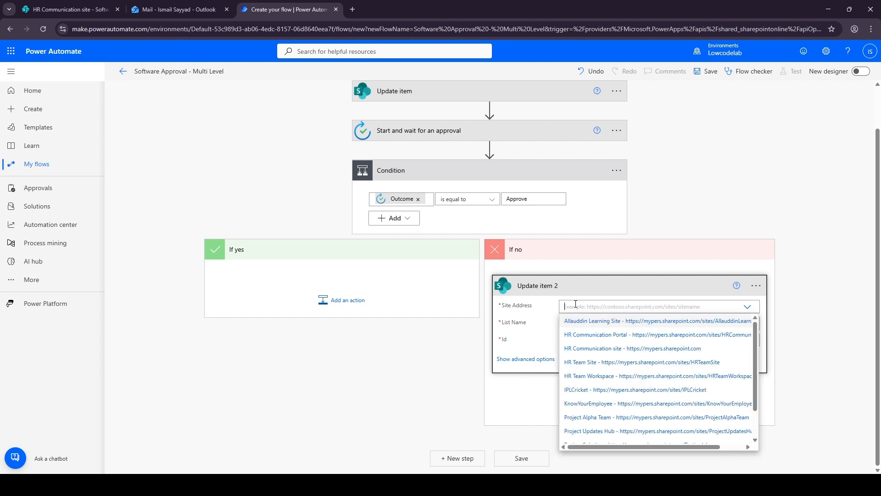
left_click(579, 361)
left_click(573, 319)
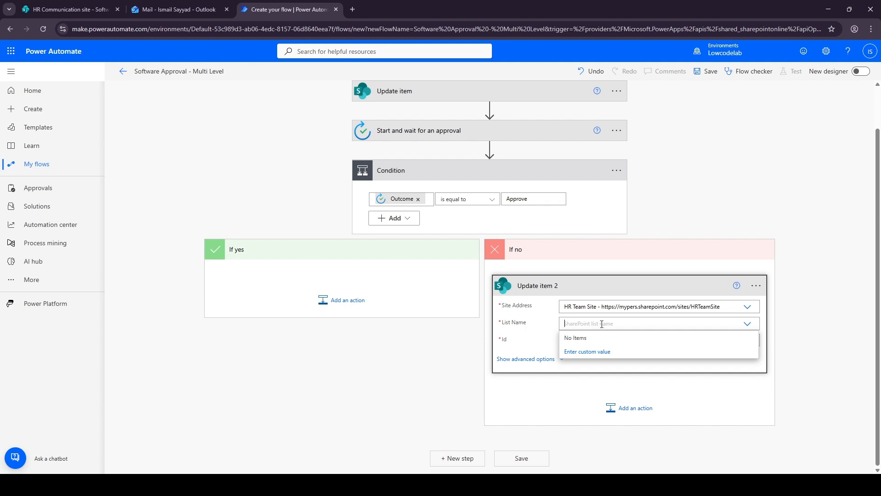
type("Software")
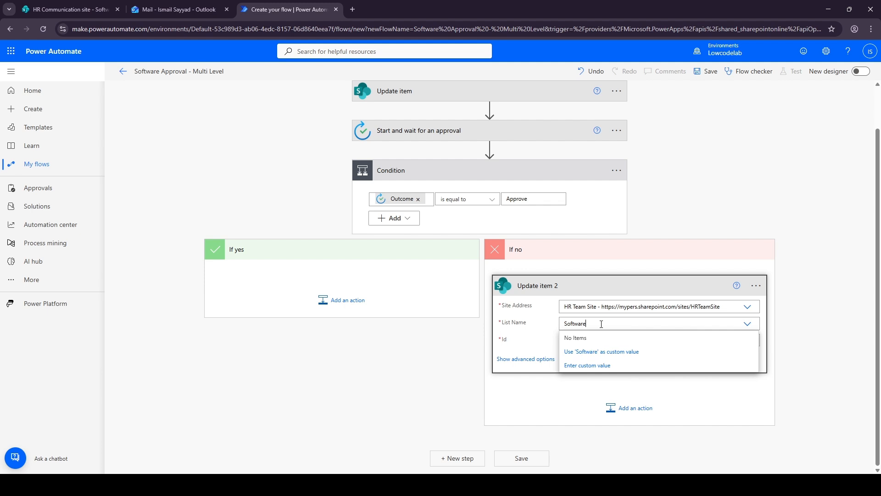
left_click(747, 308)
left_click(627, 333)
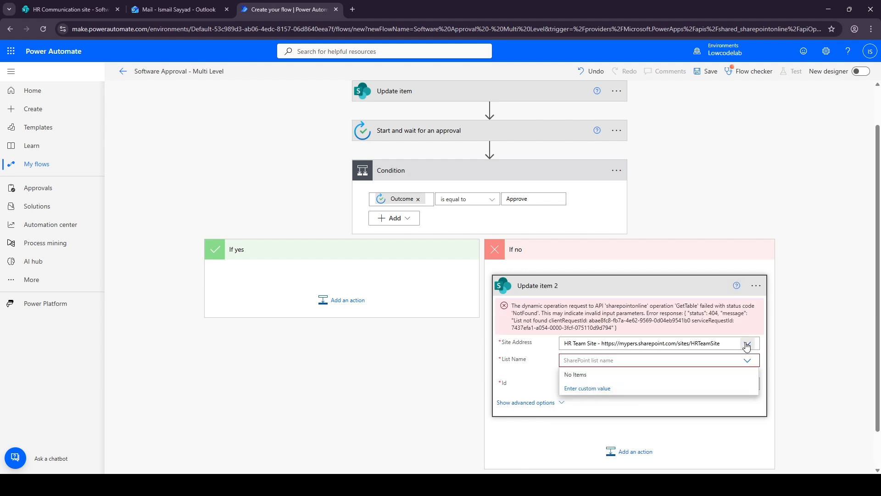
left_click(747, 343)
left_click(652, 347)
left_click(748, 361)
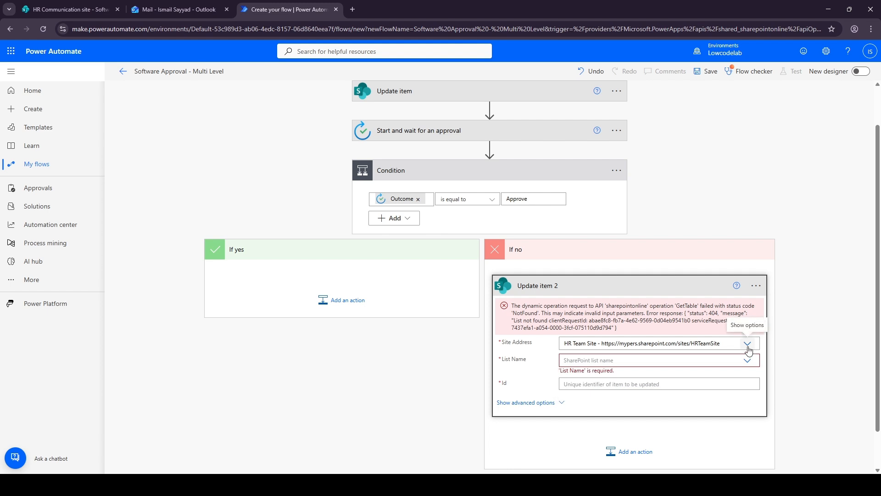
Set Update item 2's Site Address to HR Communication site and its List Name to Software Requests
left_click(748, 345)
left_click(605, 386)
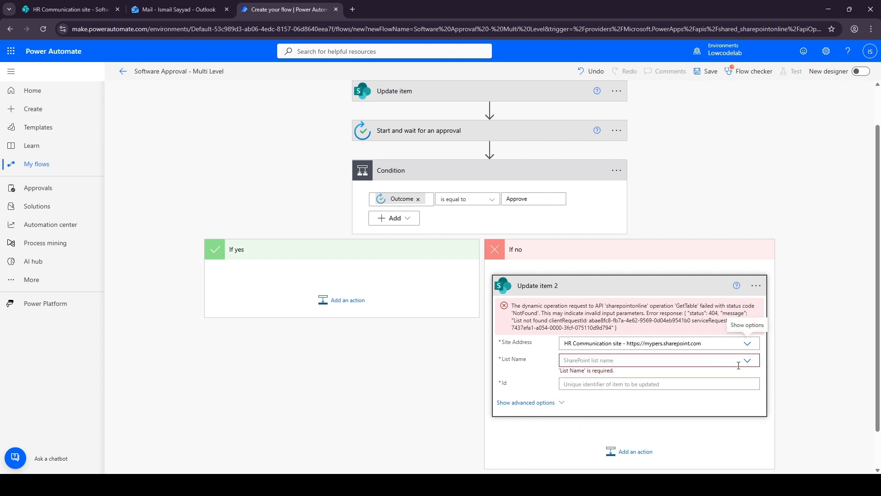
left_click(747, 362)
type("fs")
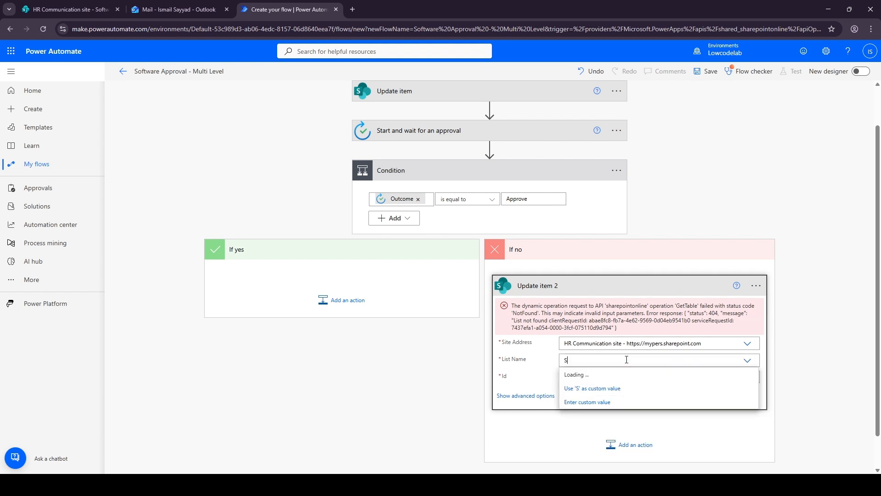
type("twar")
key("BackSpace")
key("BackSpace")
key("BackSpace")
key("ctrl+a")
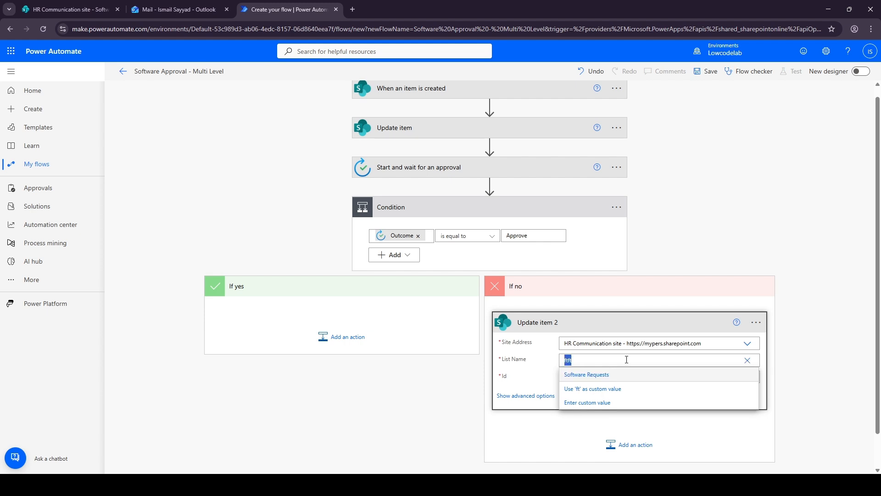
type("Soft")
left_click(578, 374)
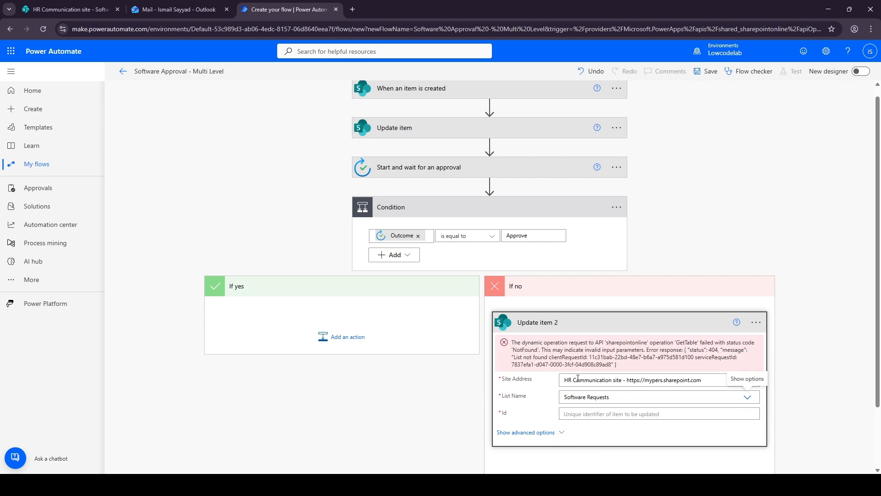
Fill Update item 2's Id with the ID from When an item is created, set Status Value to Rejected, and collapse the action
left_click(584, 415)
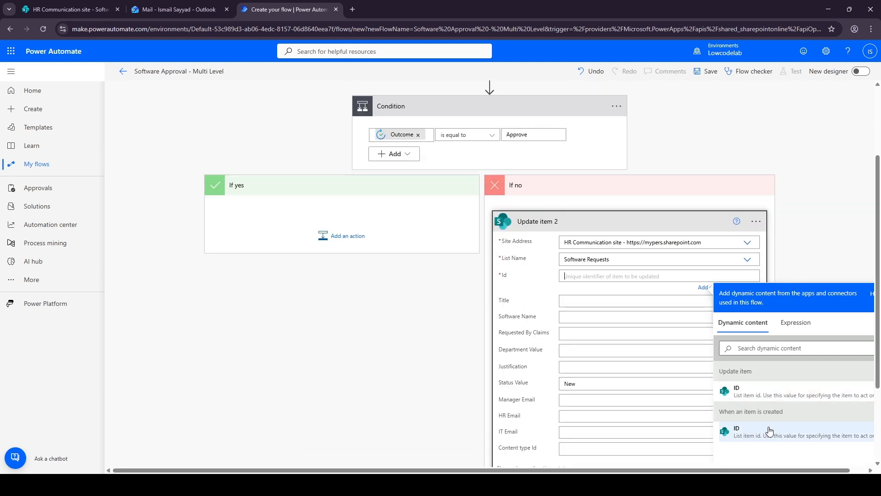
left_click(769, 431)
left_click(690, 301)
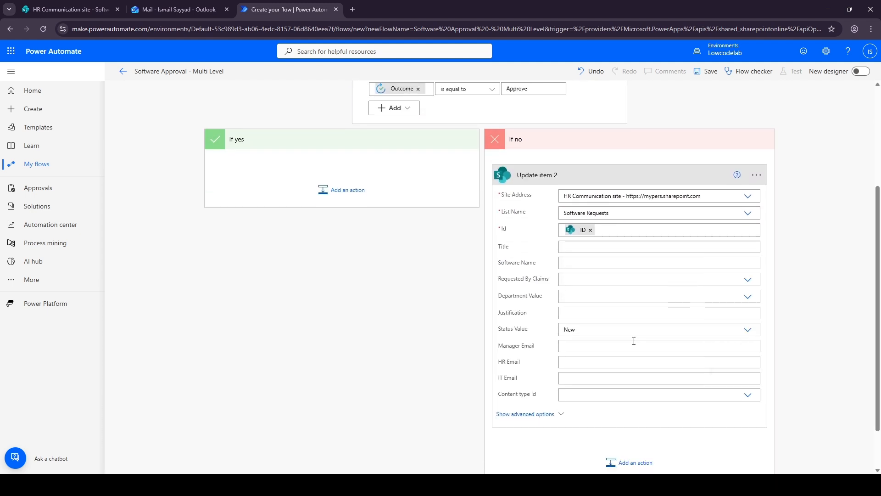
left_click(748, 330)
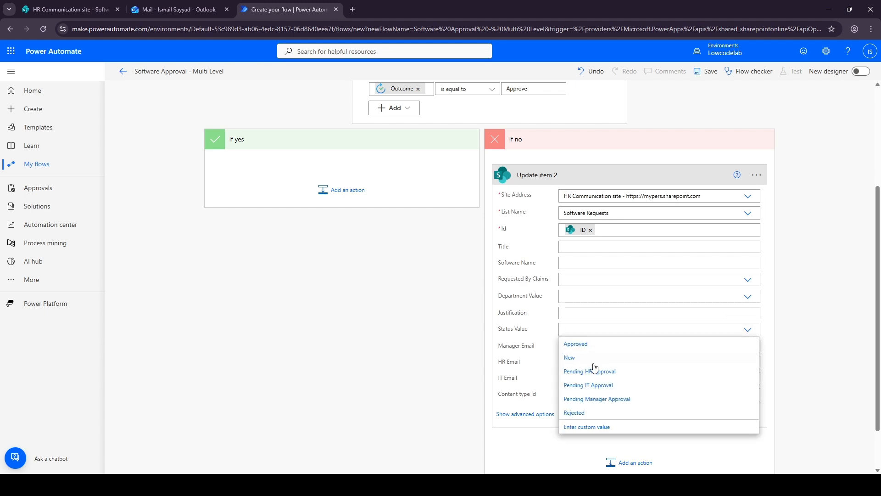
left_click(591, 412)
left_click(602, 182)
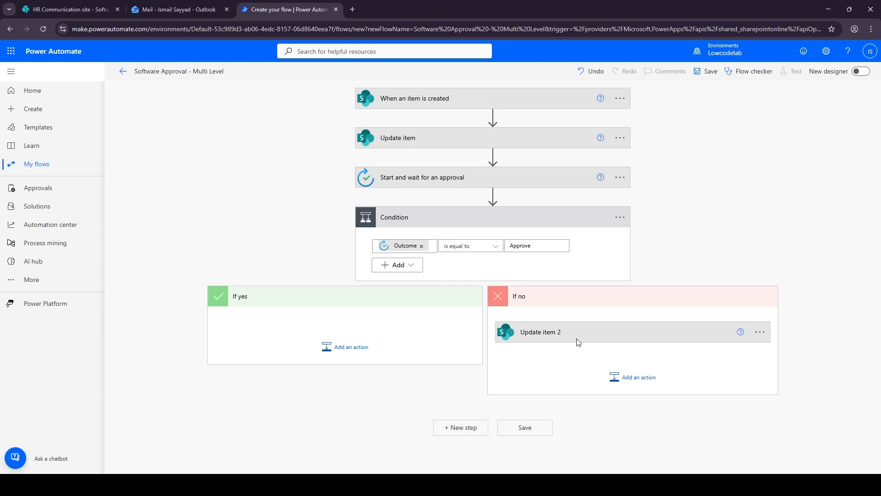
Add an Office 365 Outlook Send an email (V2) action after Update item 2 in the If no branch
left_click(632, 372)
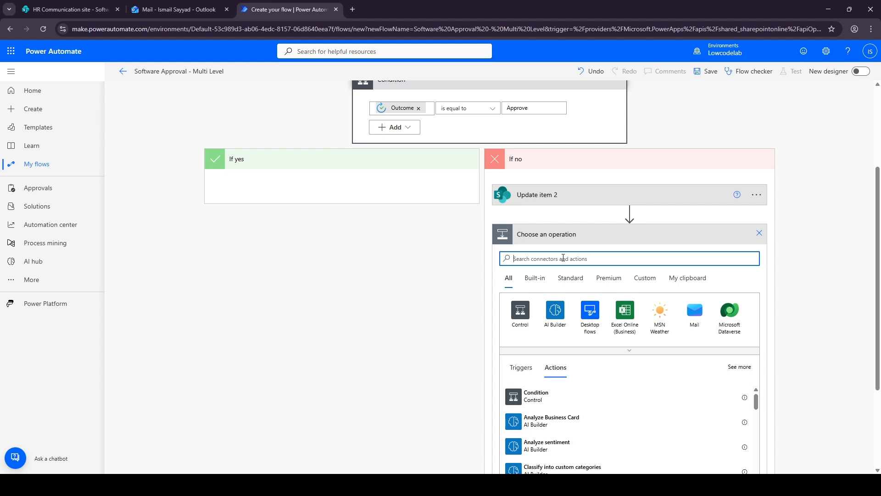
type("send an")
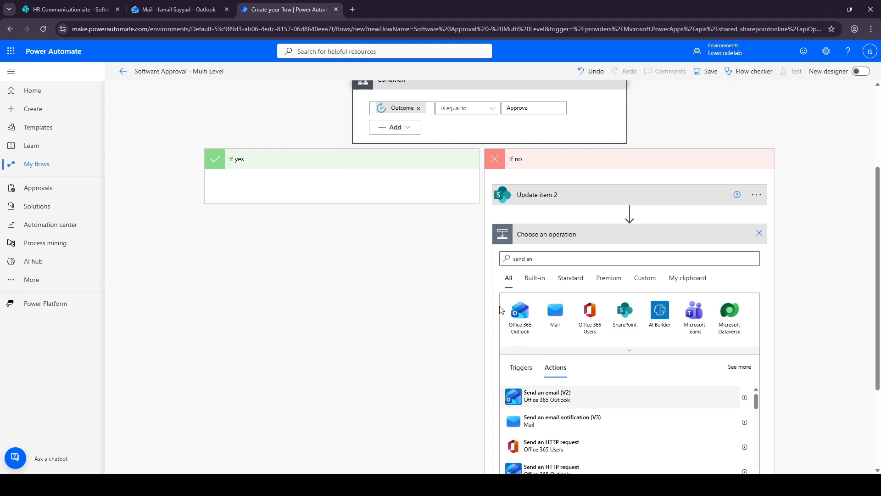
left_click(547, 396)
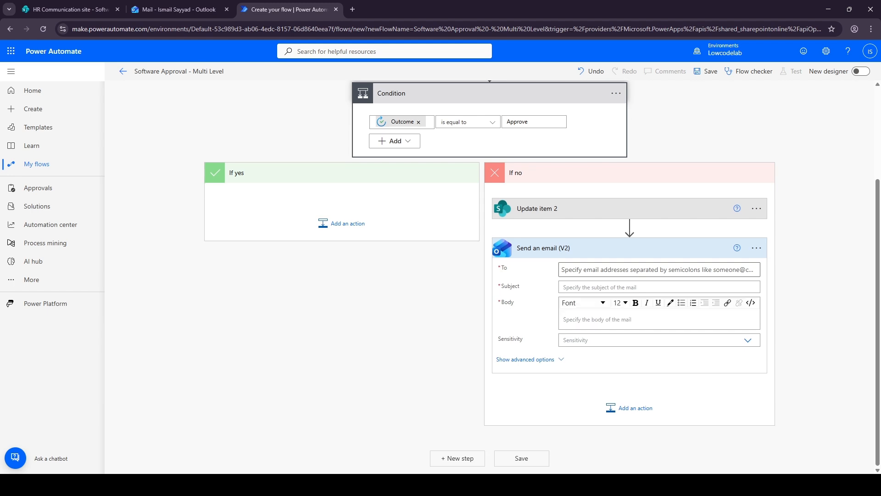
Address the email to Update item 2's Requested By Email with the subject "Software request rejected by Manager"
left_click(615, 270)
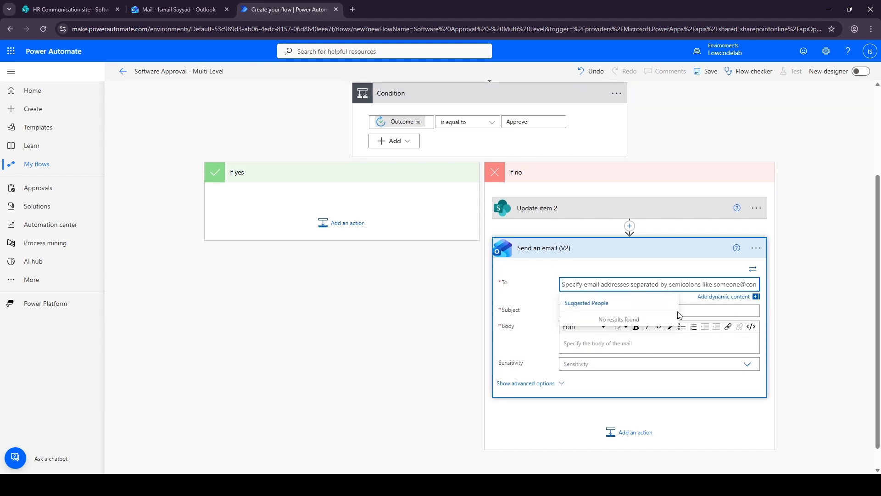
left_click(723, 296)
left_click(758, 400)
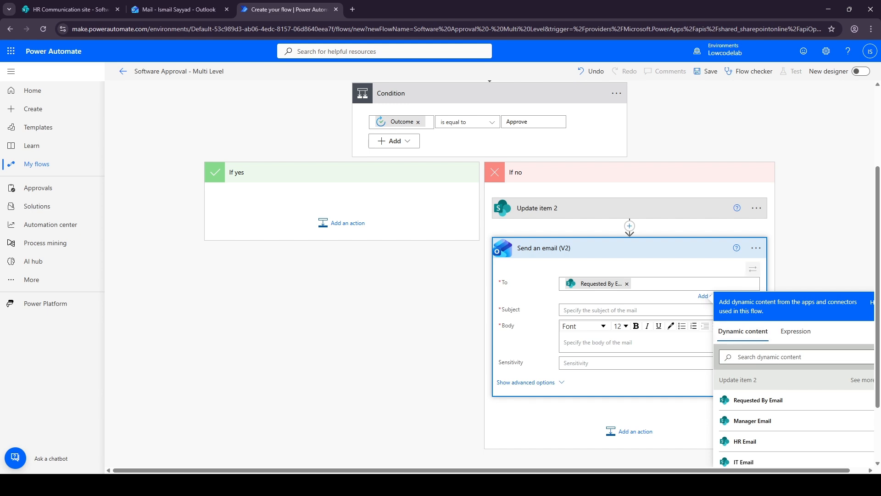
key("alt+Tab")
key("alt+Tab")
left_click(604, 309)
type("Software request rejected by Manager")
Write the body "Hello, Your software request has been rejected at the Manager level. Software Name: Status: Rejected Thank you.", inserting Update item 2's Software Name
left_click(607, 346)
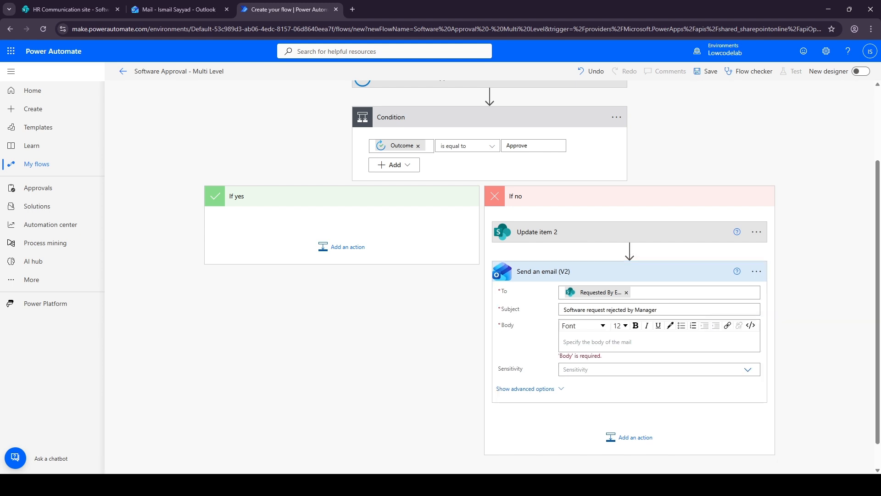
scroll(387, 317, "down", 1)
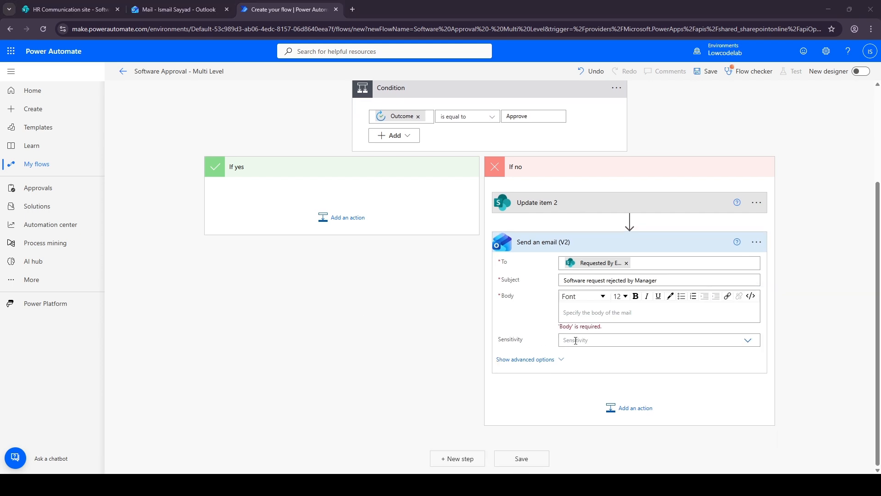
left_click(592, 314)
type("Hello,  Your software request has been rejected at the Manager level.  Software Name: @{Software Name} Status: Rejected  Thank you.")
left_click_drag(651, 350, 604, 351)
key("BackSpace")
scroll(632, 351, "down", 3)
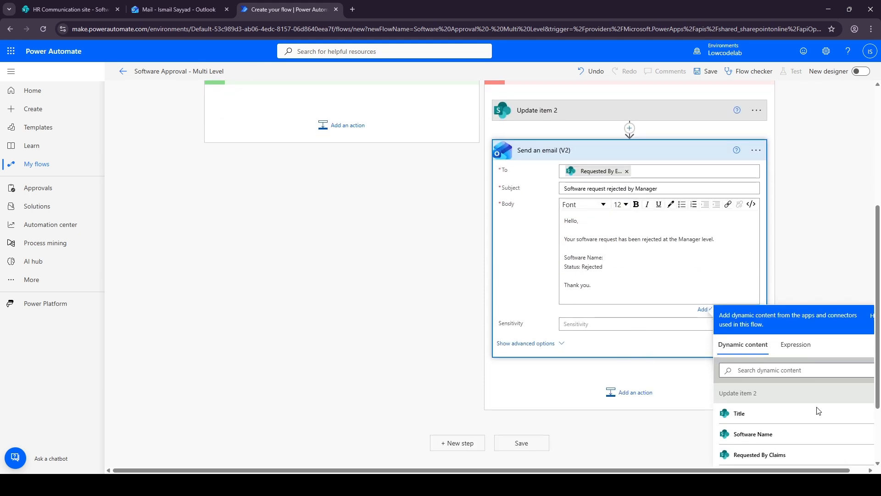
scroll(780, 413, "down", 1)
left_click(780, 391)
Collapse the Send an email (V2) action and the condition's If no branch
scroll(668, 241, "up", 1)
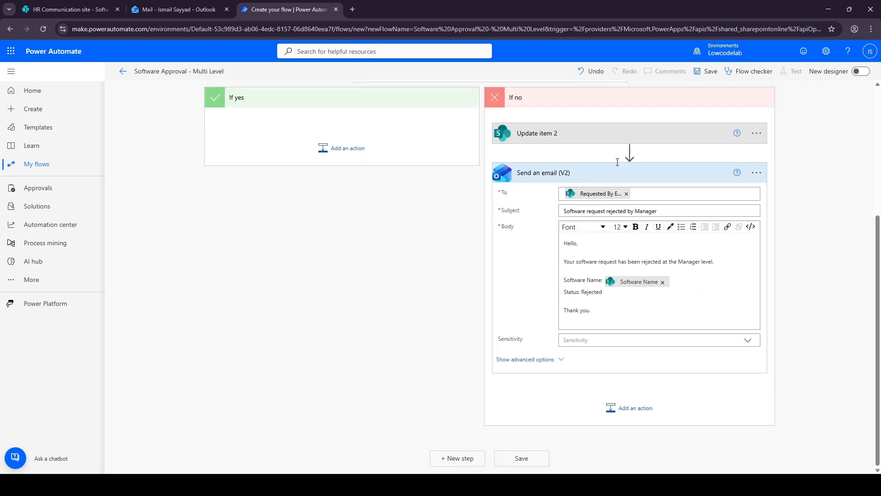
left_click(609, 179)
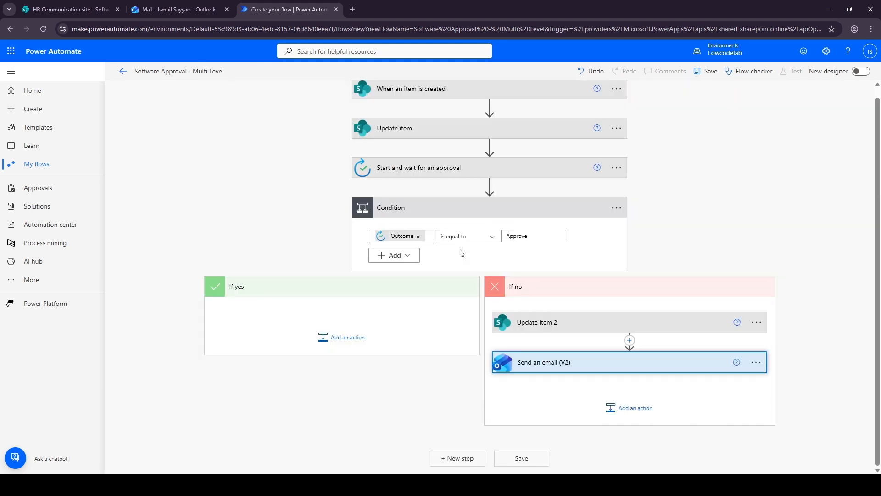
left_click(541, 287)
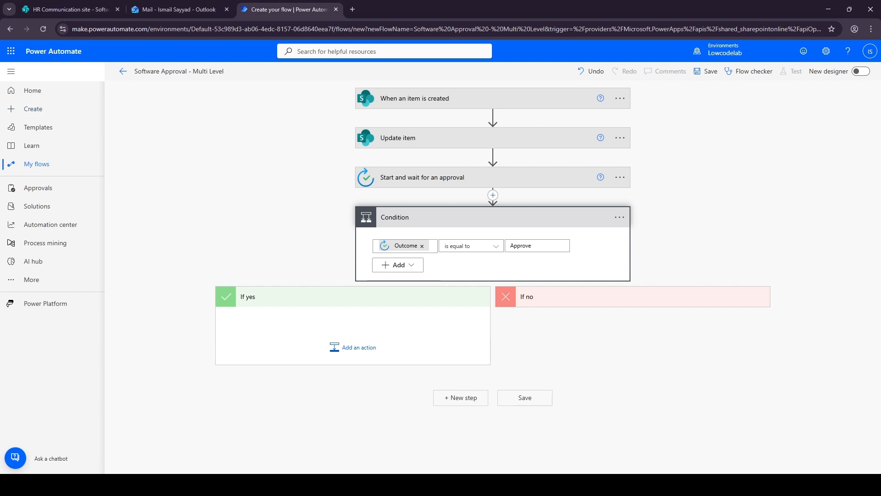
Add a SharePoint Update item action to the condition's If yes branch
left_click(342, 351)
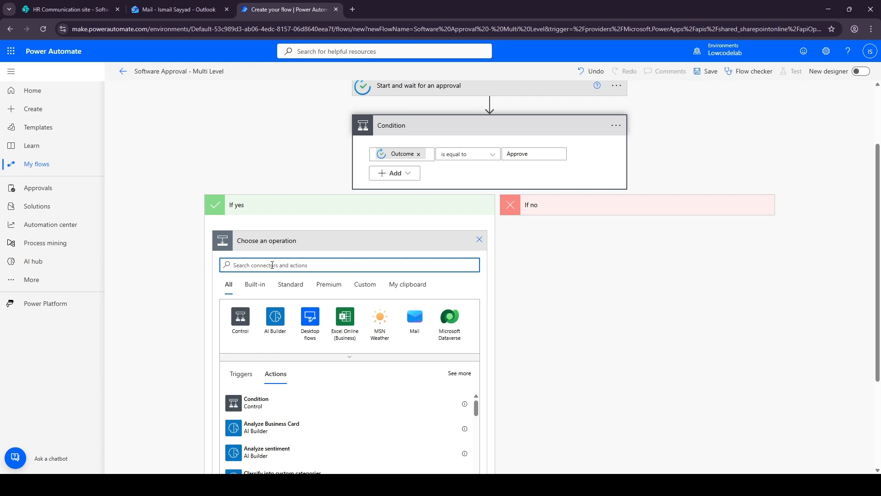
type("Update Item")
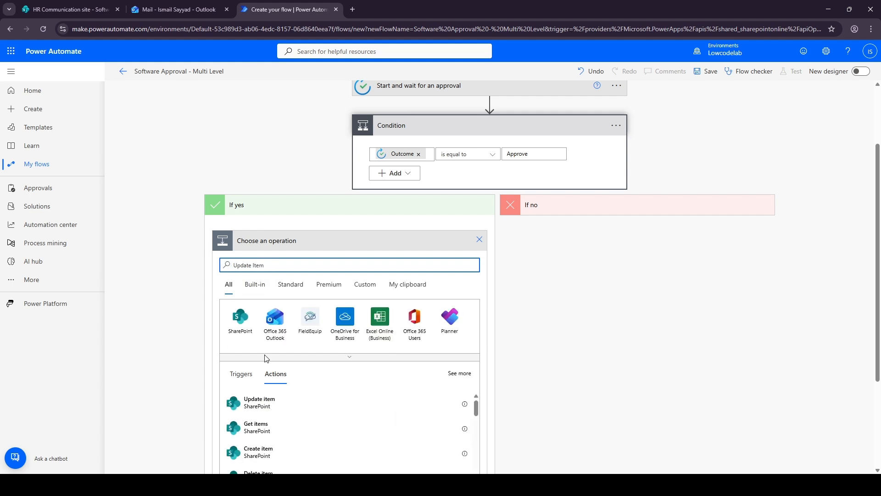
left_click(276, 400)
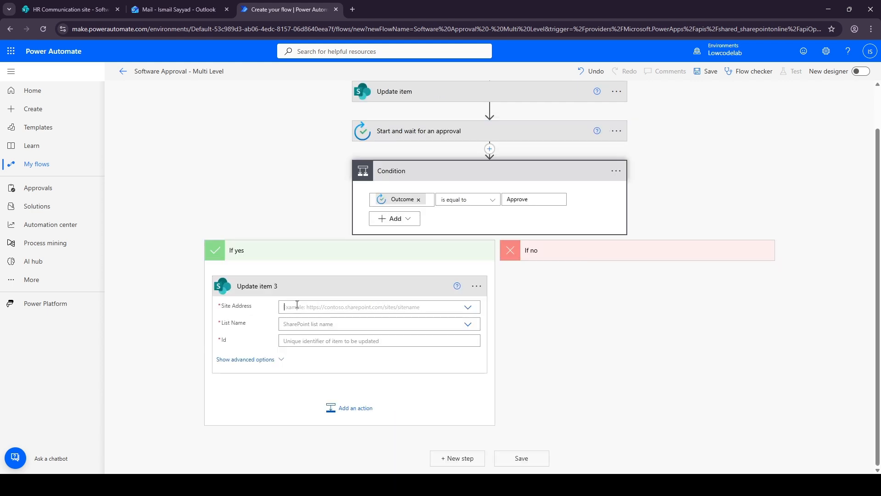
Set Update item 3's Site Address to HR Communication site and its List Name to Software Requests
left_click(297, 305)
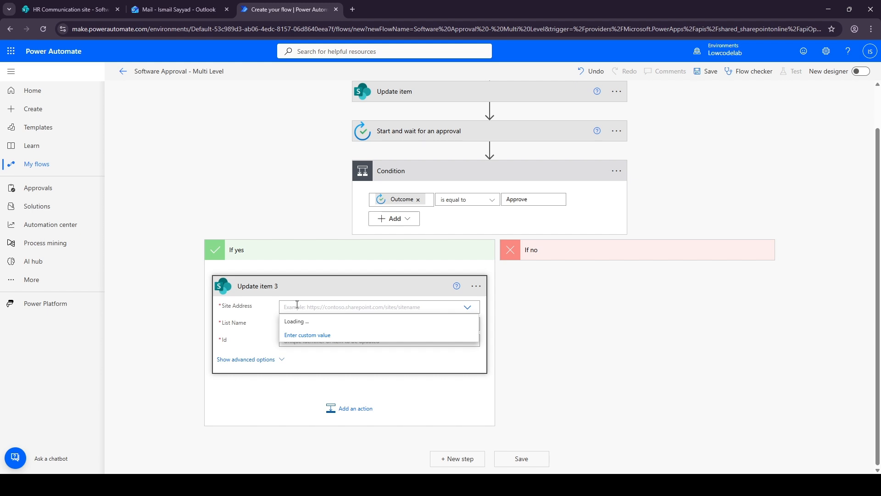
left_click(312, 348)
left_click(305, 325)
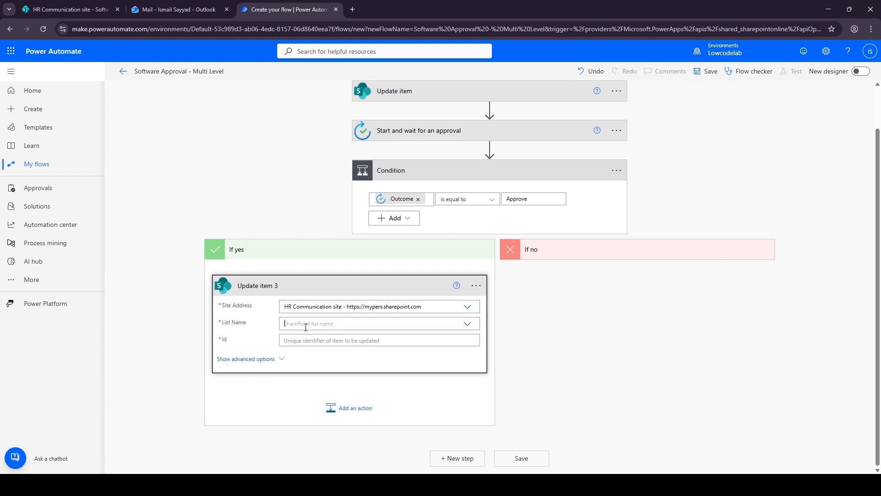
type("Software")
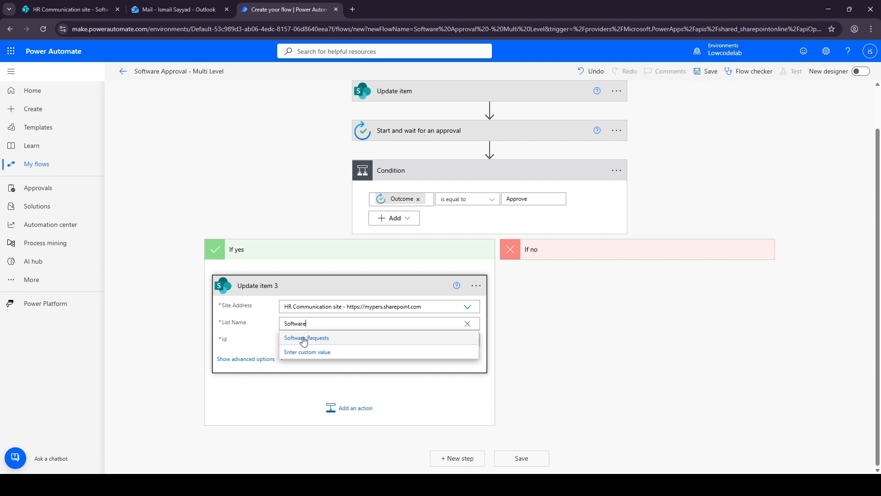
left_click(304, 339)
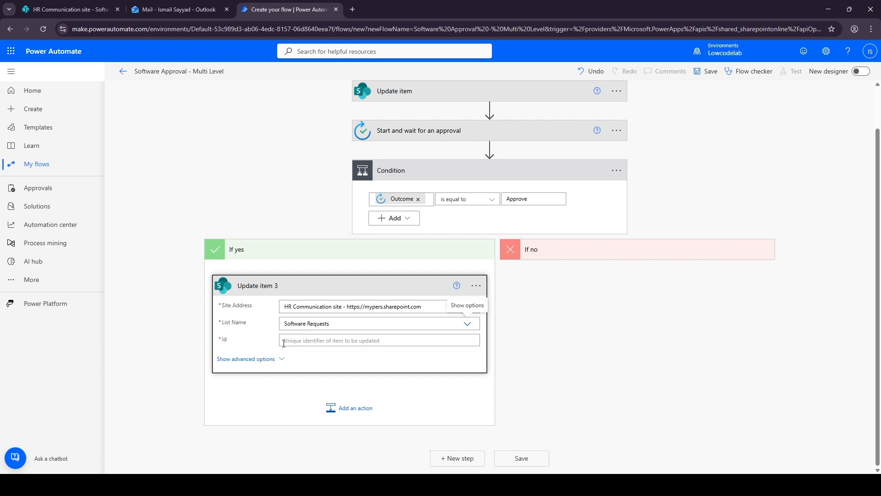
Fill Update item 3's Id with the ID from When an item is created and set Status Value to Pending HR Approval
left_click(307, 341)
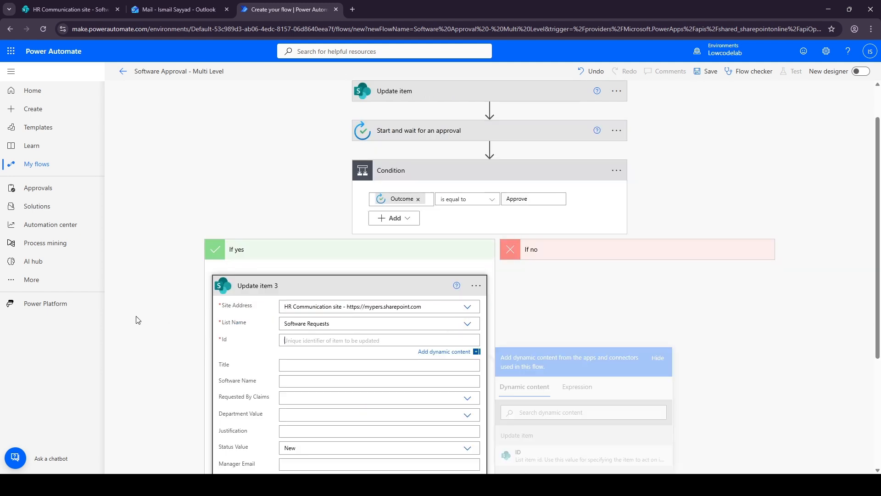
left_click(522, 359)
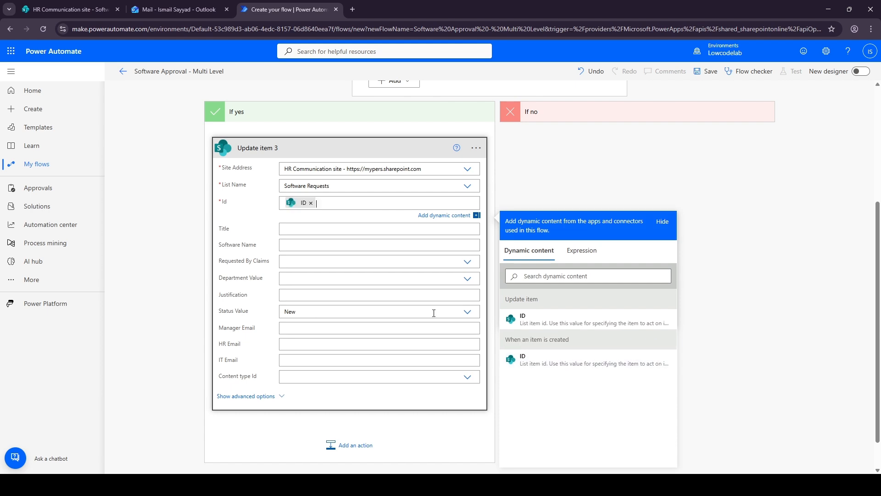
left_click(467, 312)
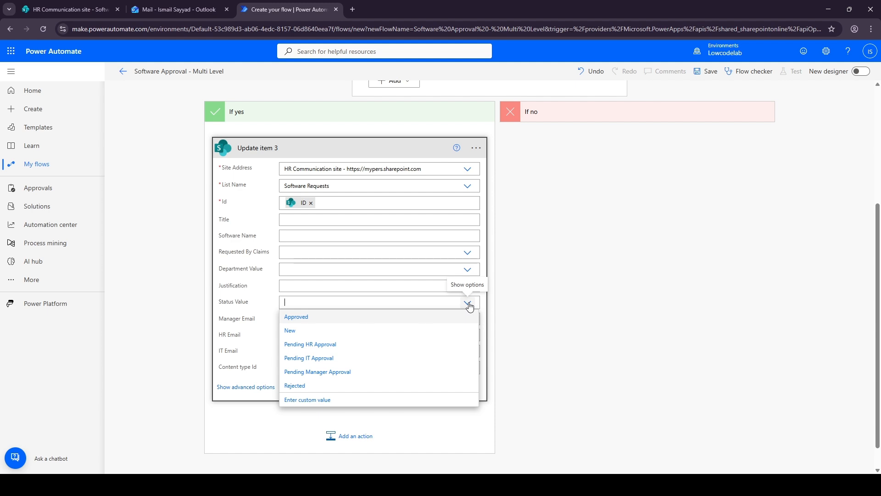
left_click(310, 344)
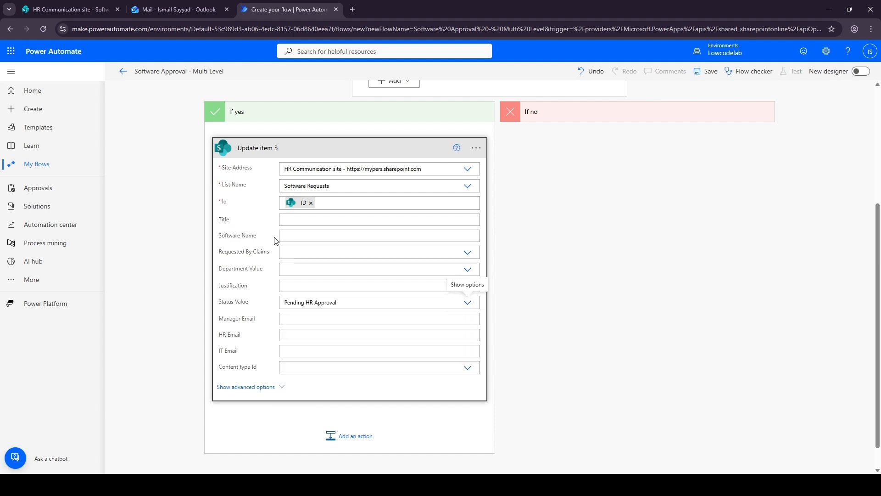
Collapse Update item 3 and add a Start and wait for an approval action after it in the If yes branch
left_click(315, 147)
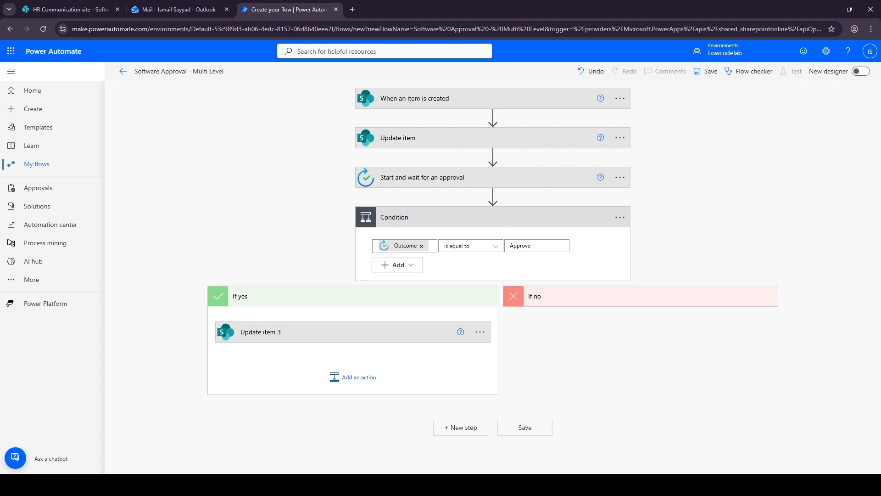
left_click(367, 381)
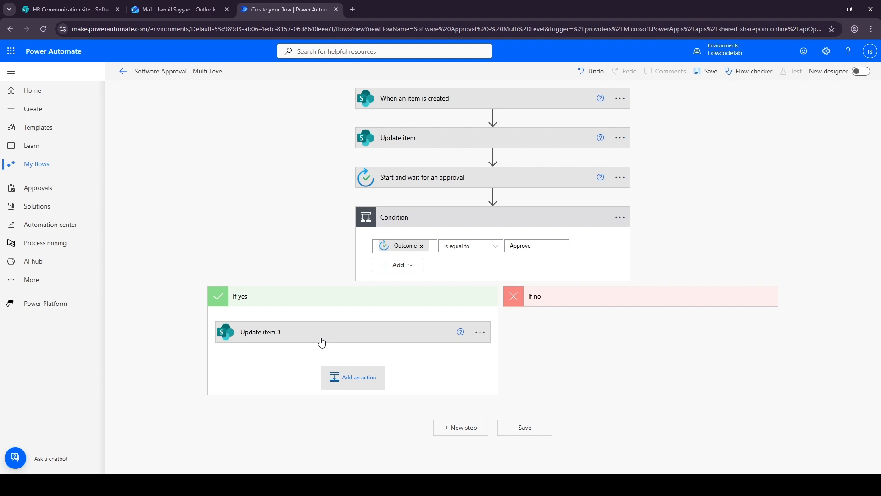
type("start")
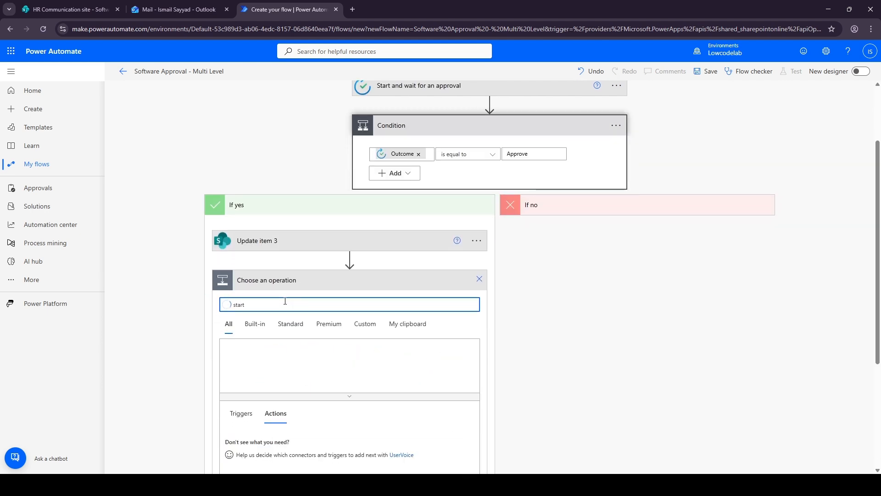
scroll(306, 345, "down", 1)
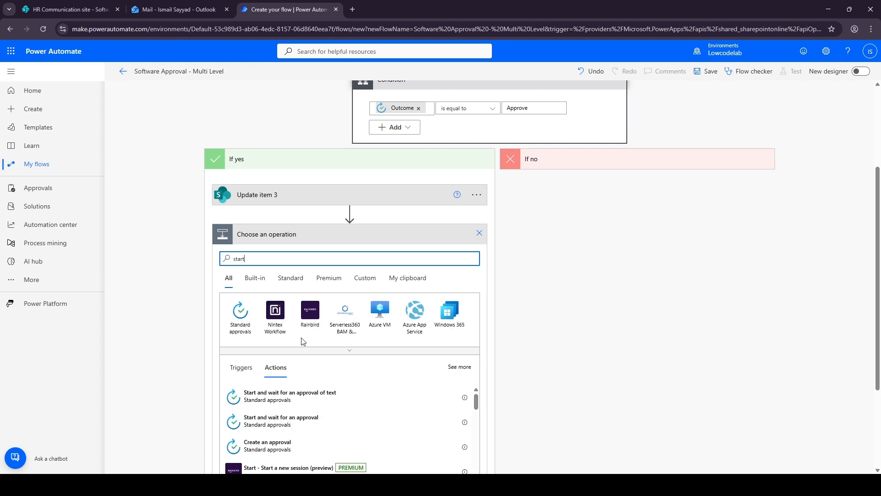
left_click(289, 419)
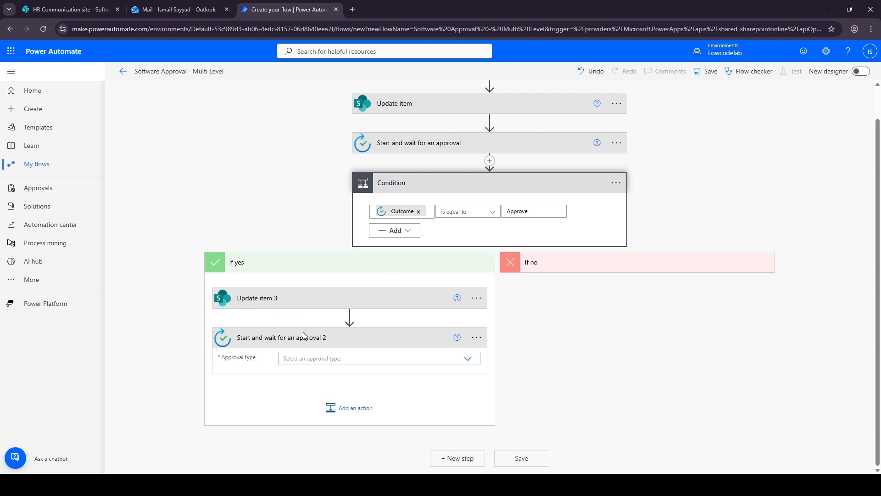
Set the new approval's type to Approve/Reject - First to respond and its Title to "HR Approval -" followed by Update item 3's Software Name
left_click(467, 358)
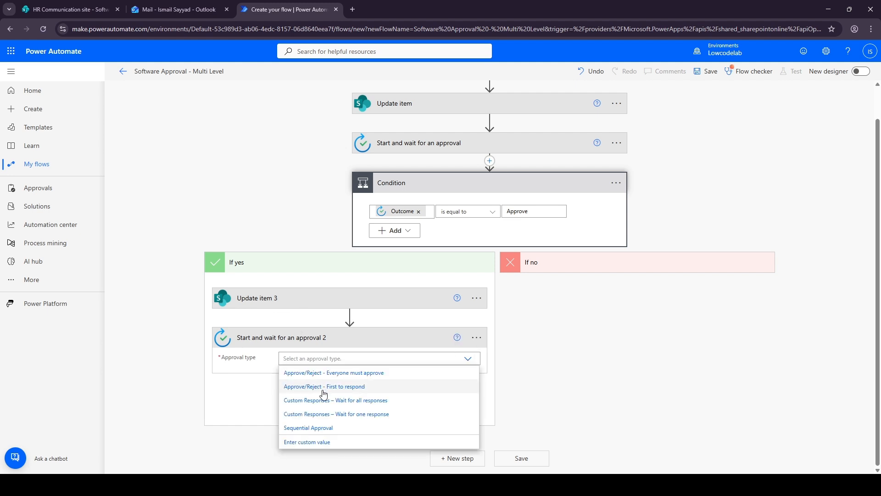
left_click(290, 386)
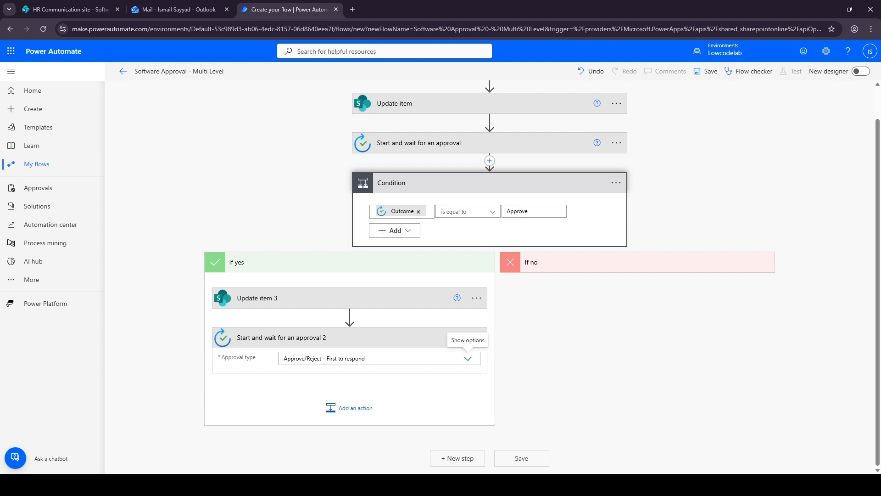
scroll(287, 312, "down", 2)
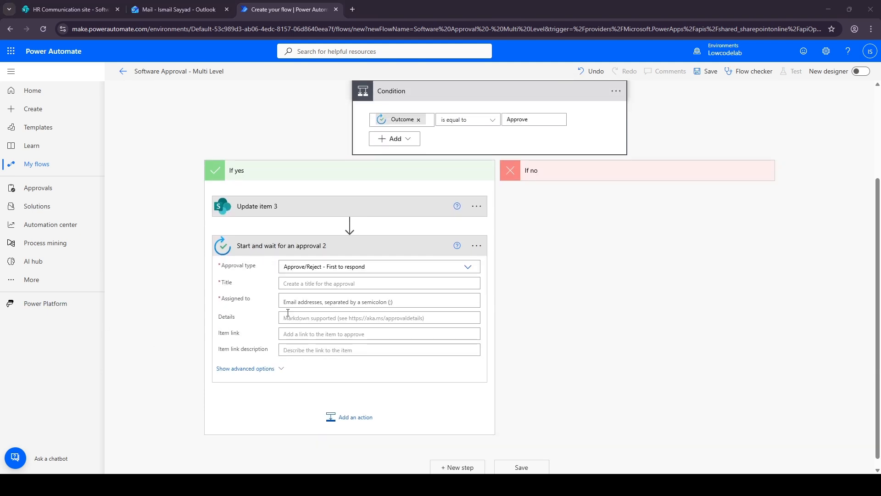
left_click(295, 283)
type("HR Ap")
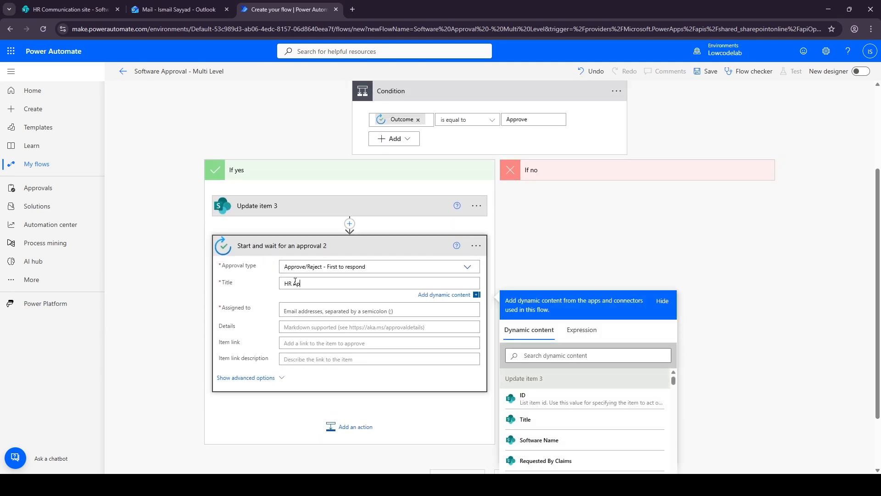
type("proval -")
left_click(539, 439)
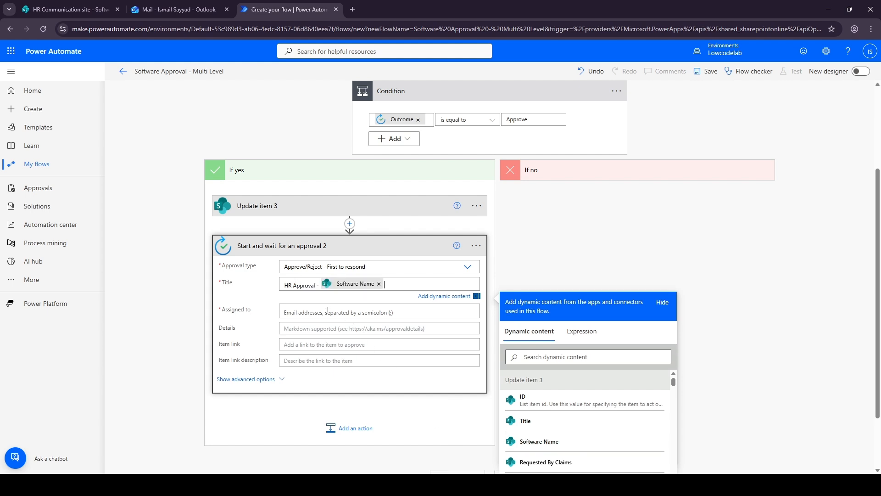
Assign the second approval to the HR Email value from When an item is created
left_click(568, 381)
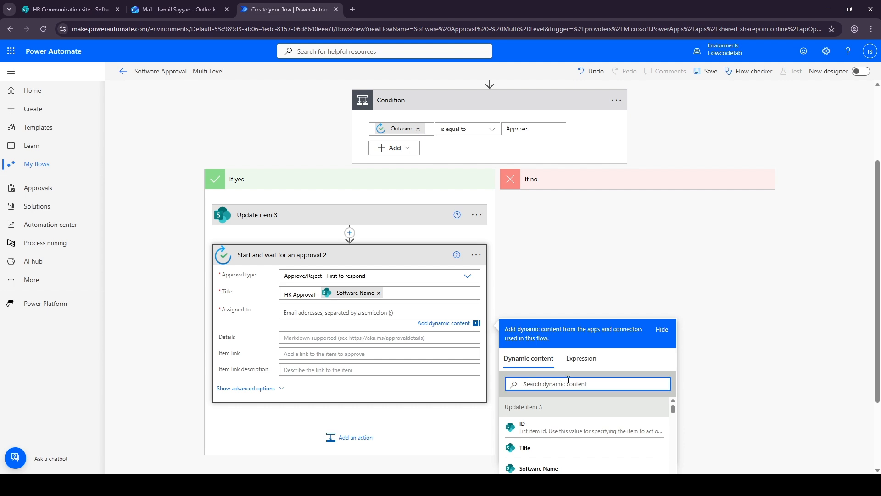
type("Hr")
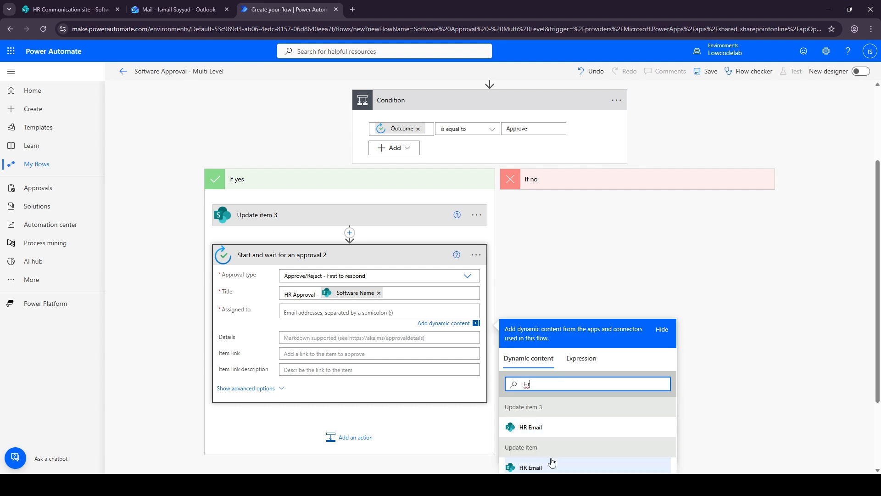
scroll(552, 450, "down", 2)
left_click(532, 417)
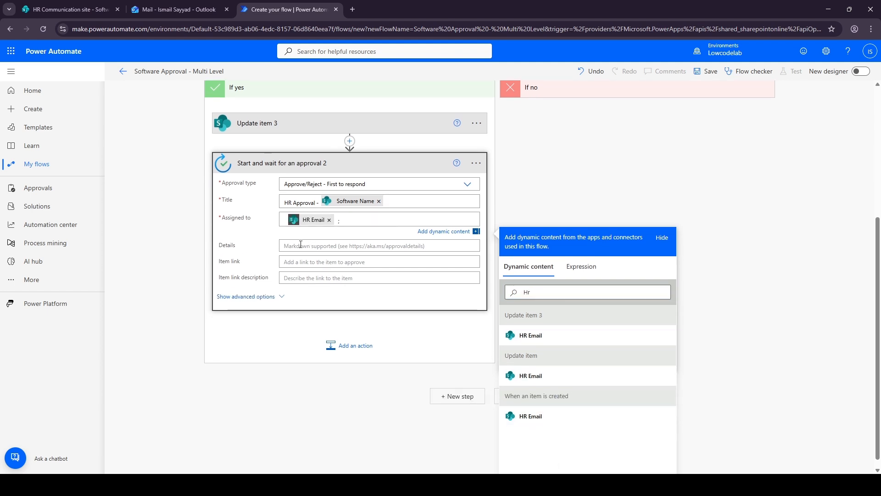
Begin the approval's Details with "Hello HR Team," and "This request has been approved by Manager and now requires HR approval."
left_click(300, 245)
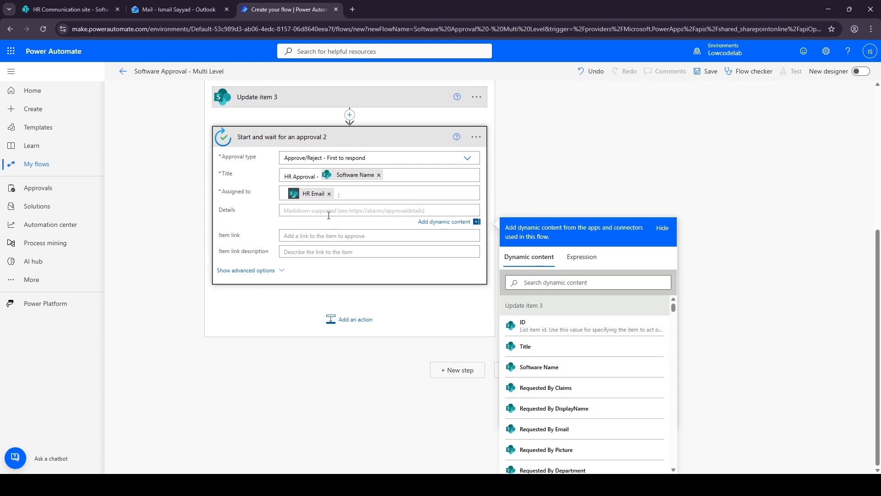
type("Hello")
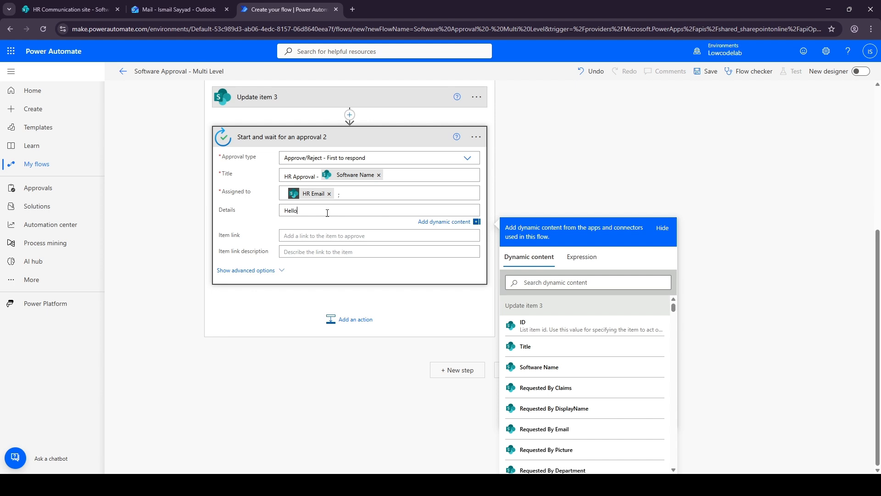
type(" HR Team,")
key("Return")
key("Return")
type("T")
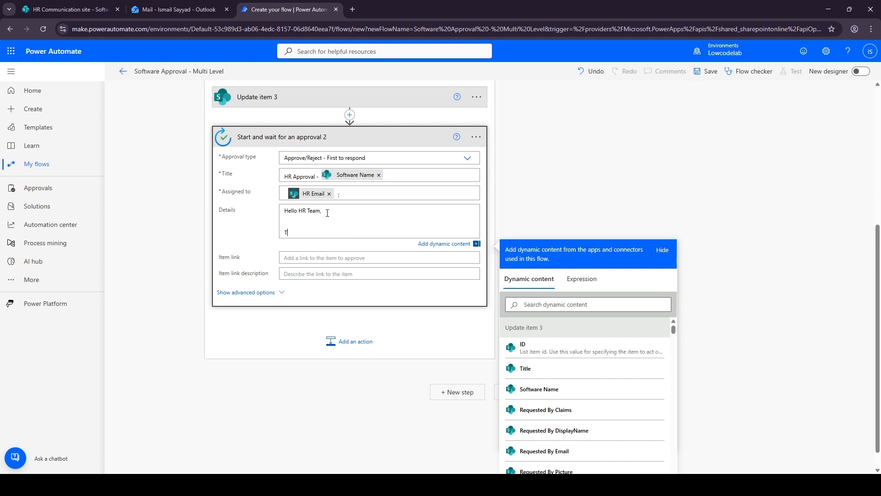
type("his request has been appri")
type("ved by Manager")
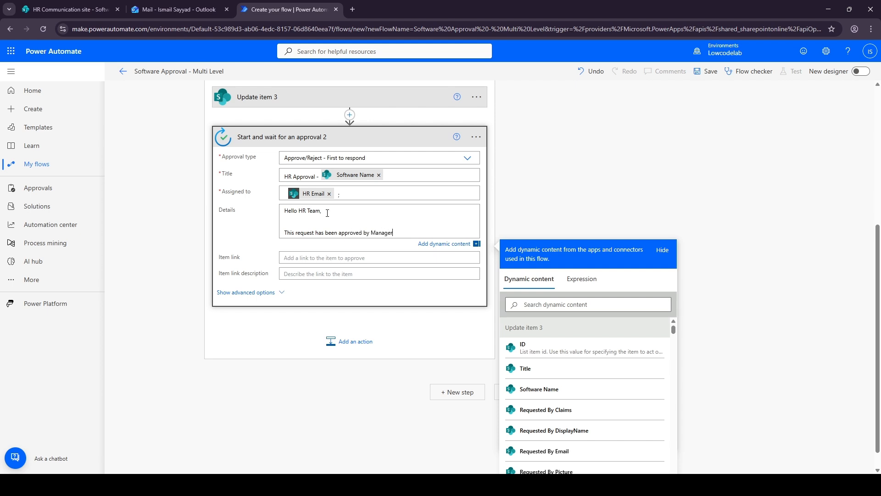
type(" and now requires HR approval.")
key("Return")
key("Return")
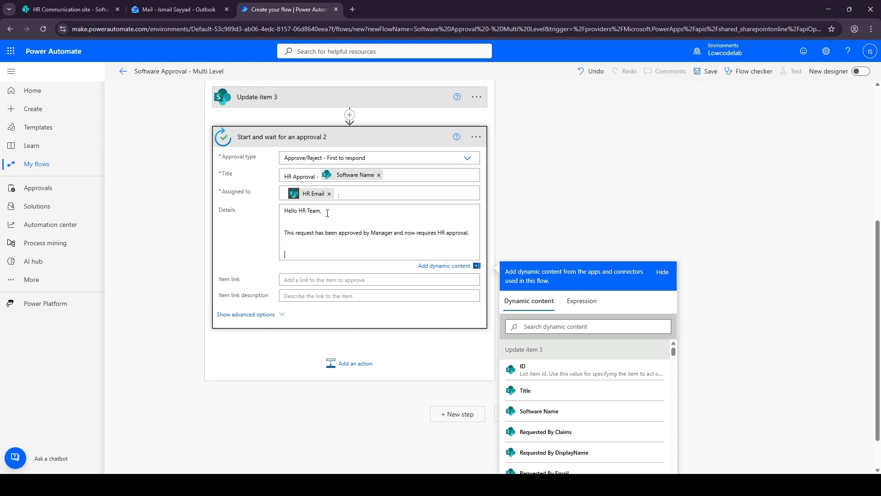
Add Software Name, Requested By and Department lines to the Details, filled with Update item 3's Software Name, Requested By DisplayName and Department Value
type("Software Name:")
left_click(540, 410)
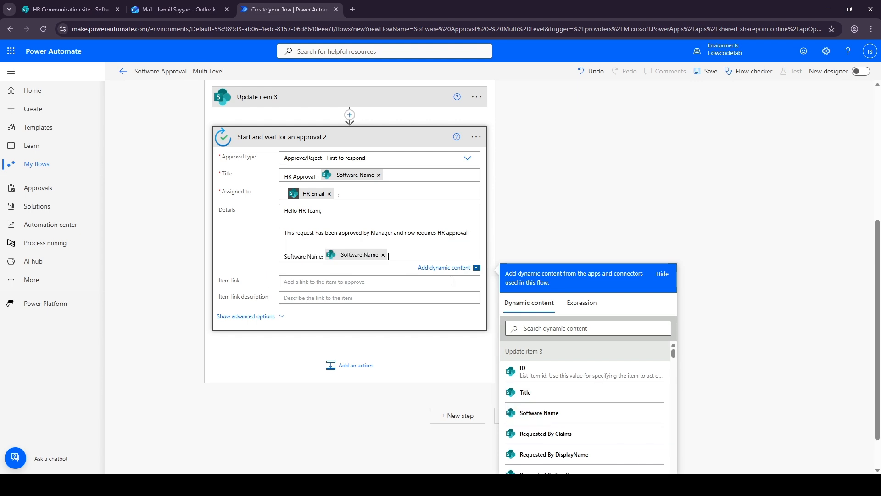
key("Return")
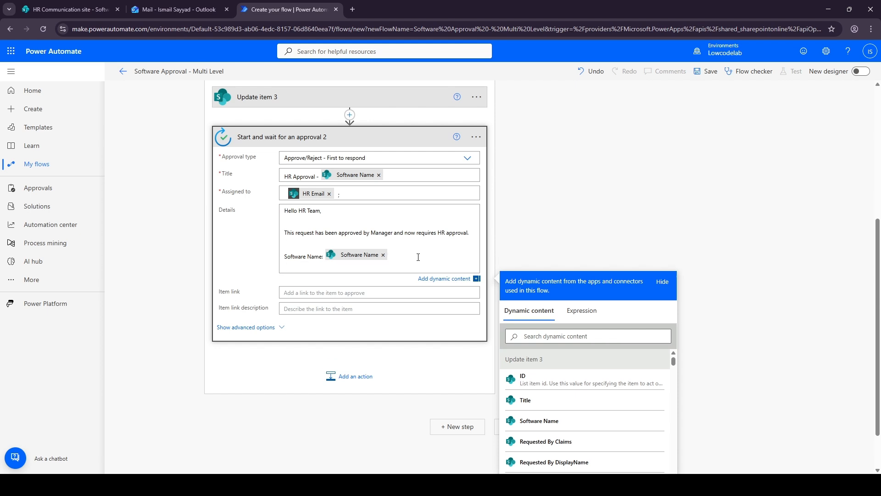
type("Requested By:")
scroll(597, 440, "down", 1)
left_click(554, 418)
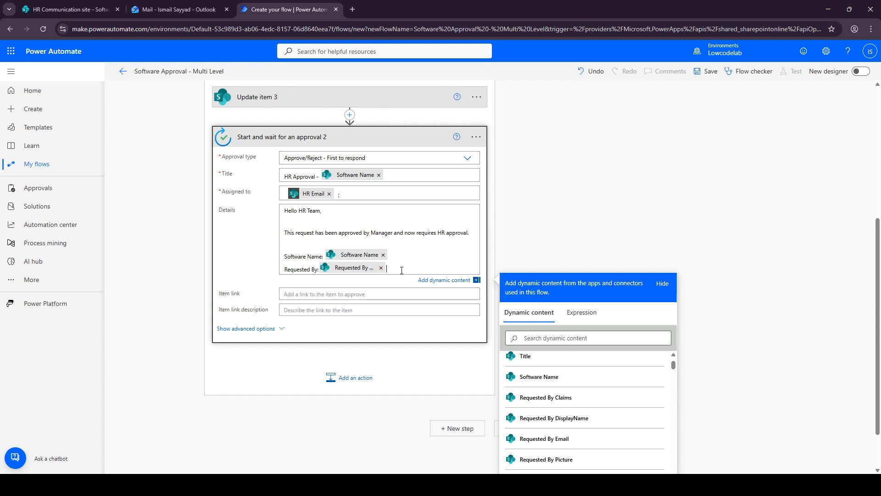
key("Return")
type("Department:")
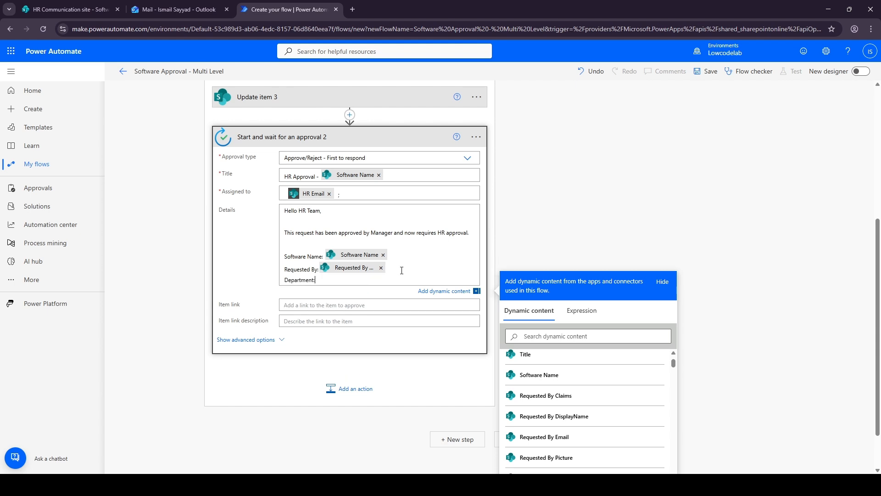
scroll(652, 422, "down", 2)
left_click(555, 429)
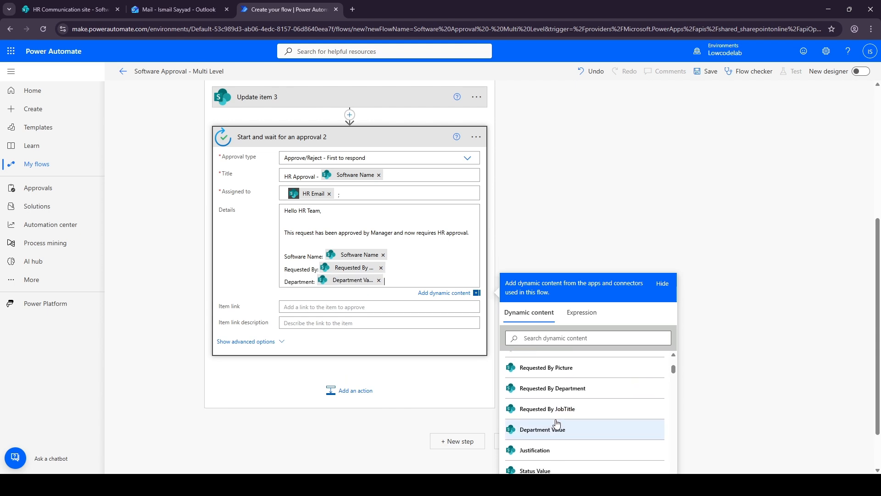
End the Details with "Please approve or reject this request." and "Thank you.", and collapse the second approval action
left_click(407, 283)
key("Return")
key("Return")
type("Please appr")
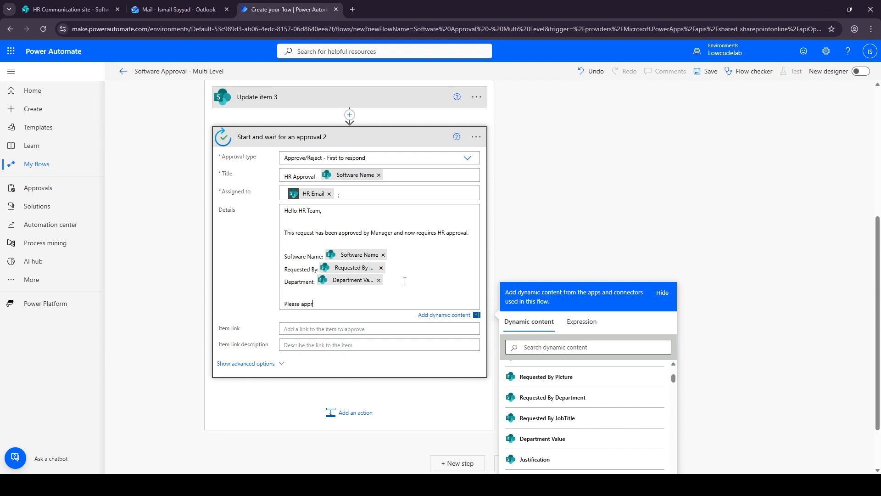
type("ove or reject this request.")
key("Return")
key("Return")
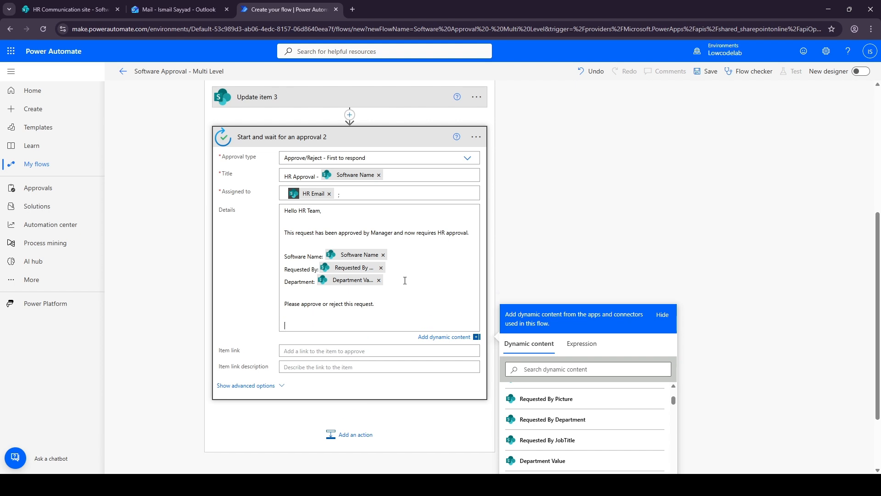
type("Thank you.")
left_click(336, 137)
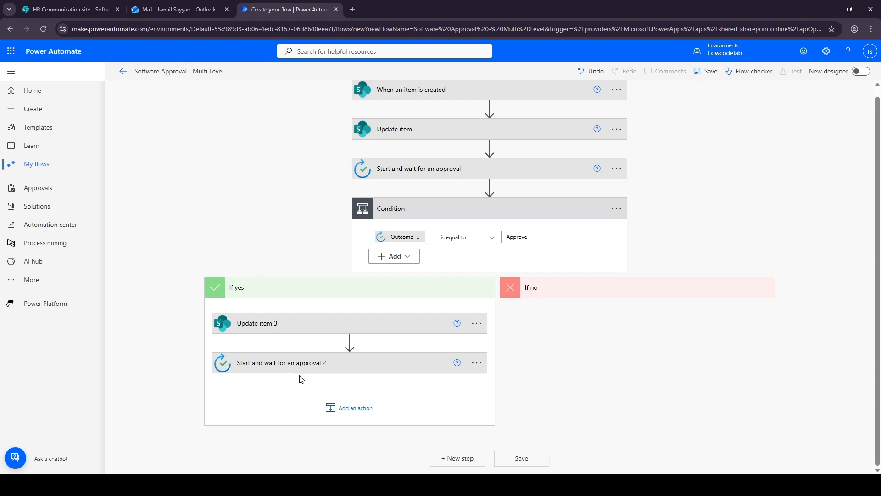
Add a Condition after Start and wait for an approval 2 that checks whether its Outcome is equal to Approve
left_click(328, 408)
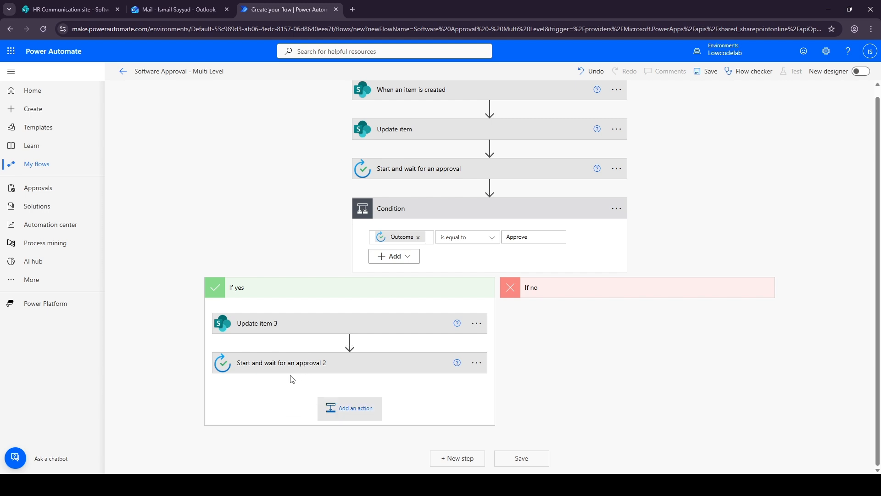
scroll(284, 375, "down", 3)
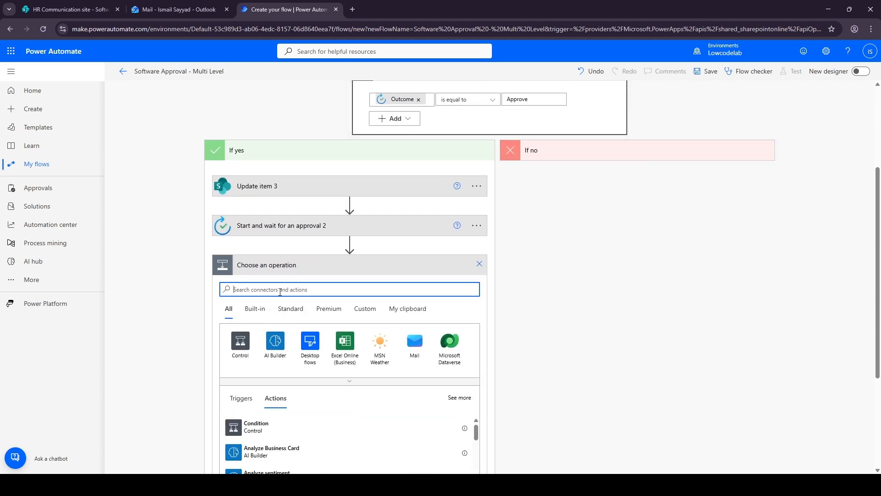
left_click(256, 426)
left_click(323, 292)
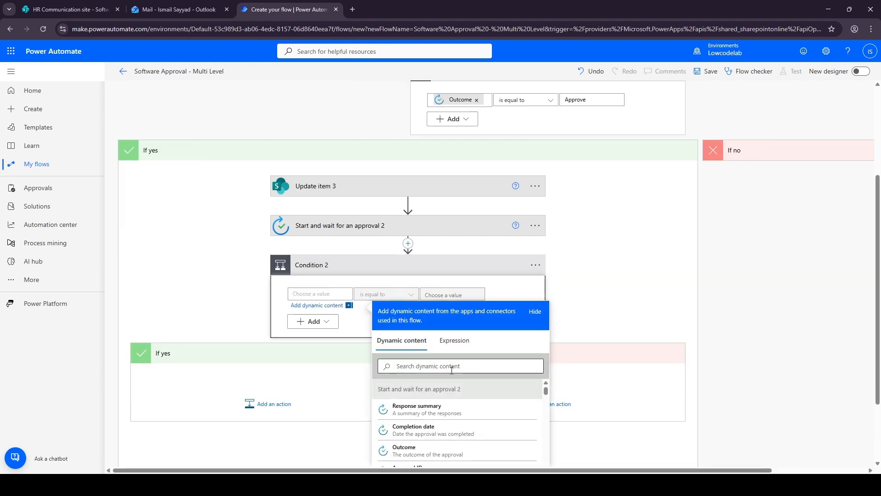
left_click(402, 450)
left_click(436, 293)
type("A")
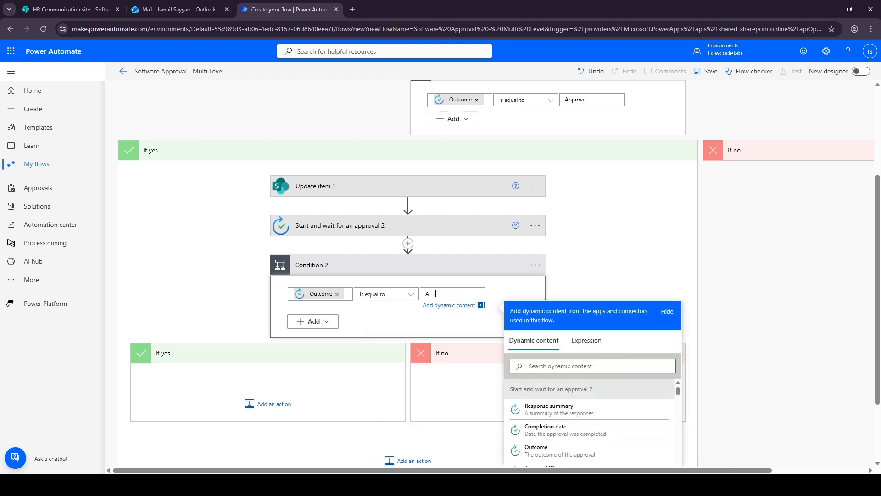
type("pprove")
left_click(487, 381)
Add a SharePoint Update item action to Condition 2's If no branch
left_click(535, 404)
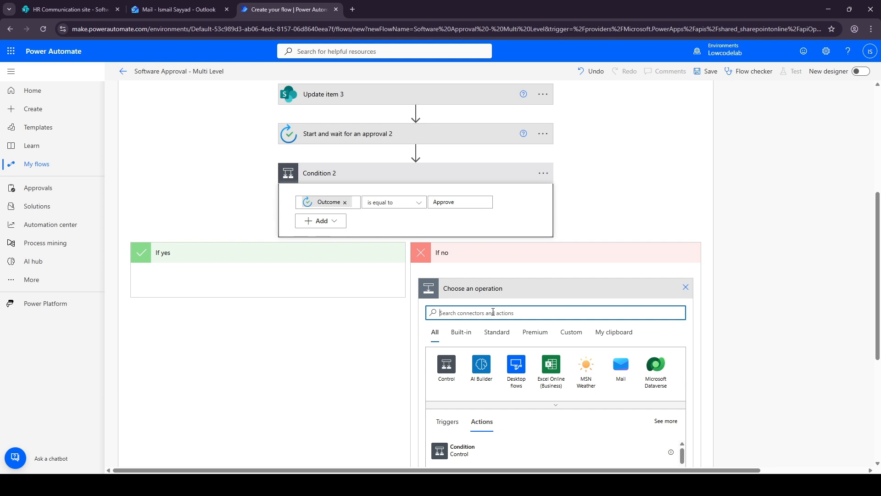
type("Update")
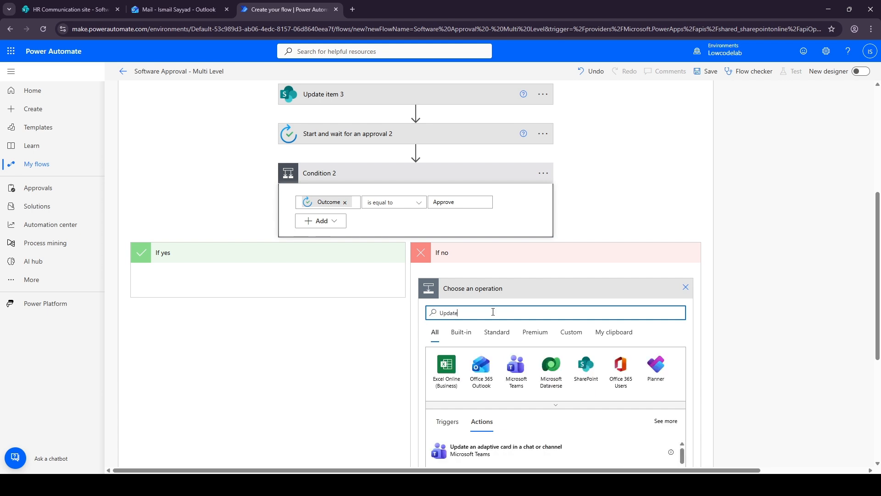
scroll(493, 311, "down", 3)
left_click(486, 360)
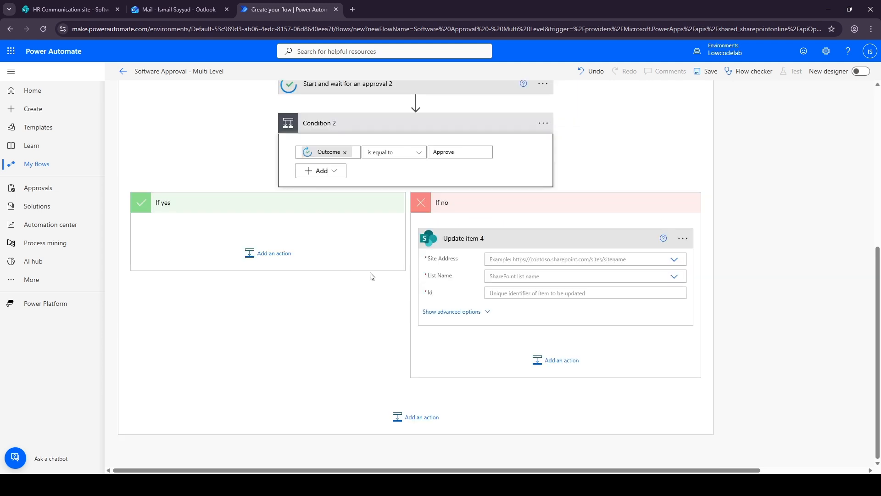
Point Update item 4 to the HR Communication site's Software Requests list, using the ID from When an item is created
left_click(549, 243)
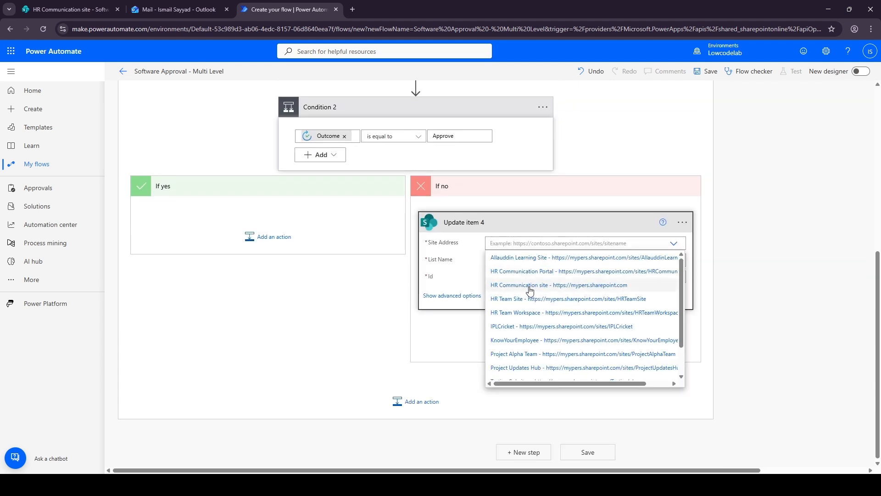
left_click(530, 290)
left_click(505, 260)
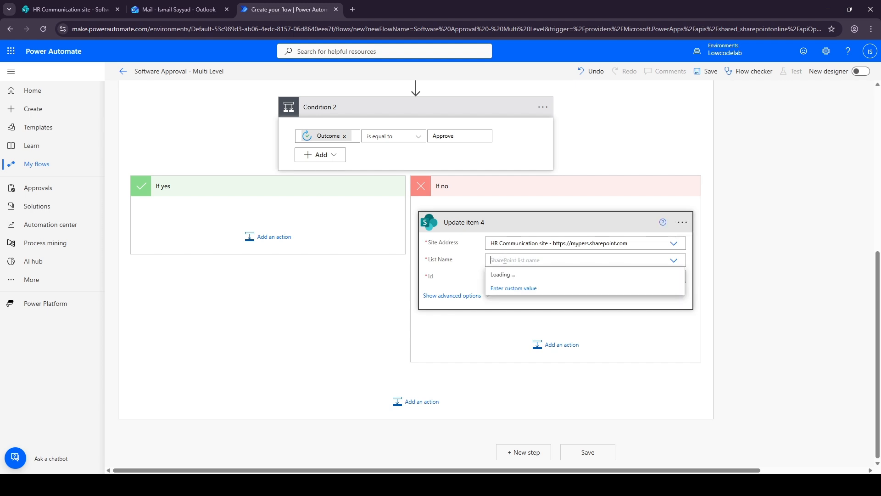
type("softw")
left_click(512, 275)
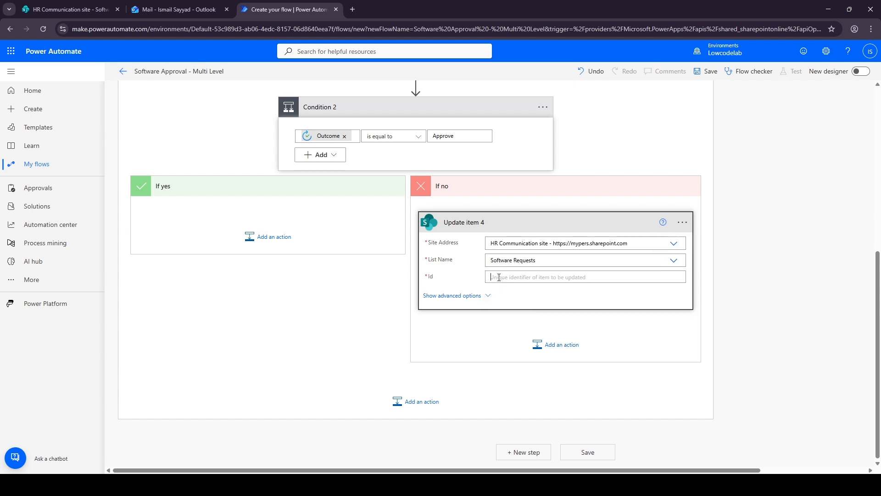
left_click(509, 276)
scroll(846, 415, "down", 2)
left_click(783, 399)
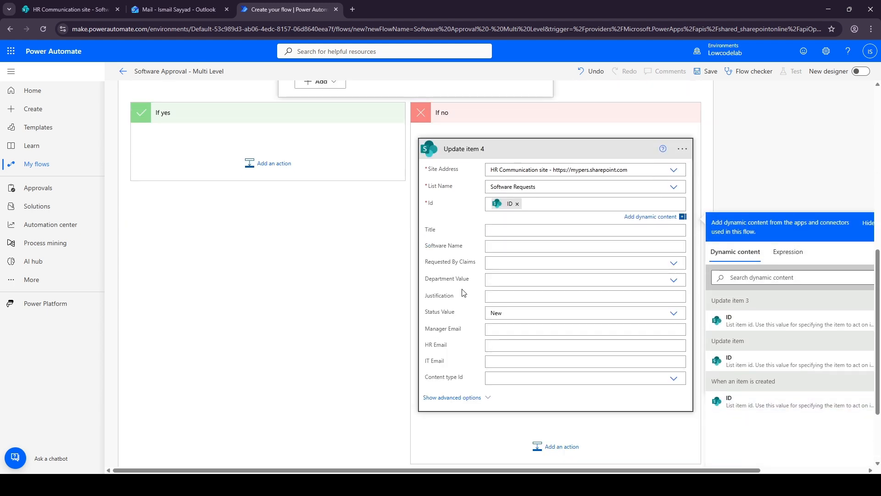
Set Update item 4's Status Value to Rejected and collapse the action
left_click(673, 313)
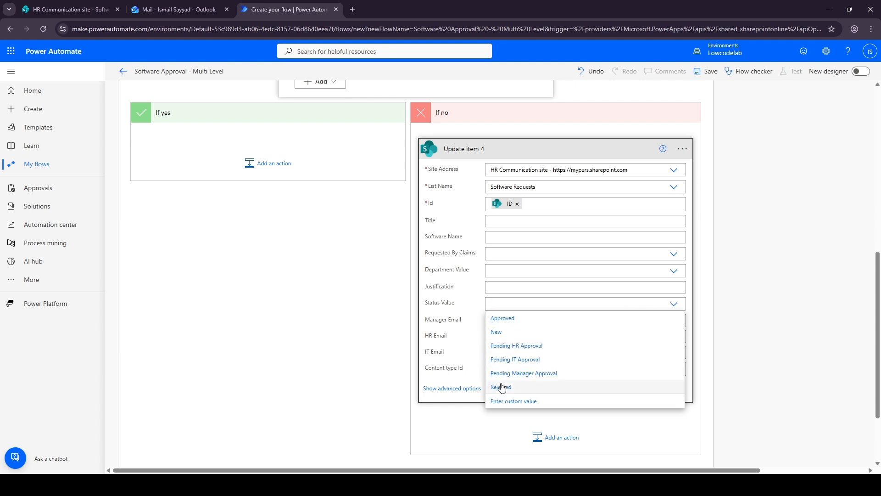
left_click(501, 387)
left_click(508, 150)
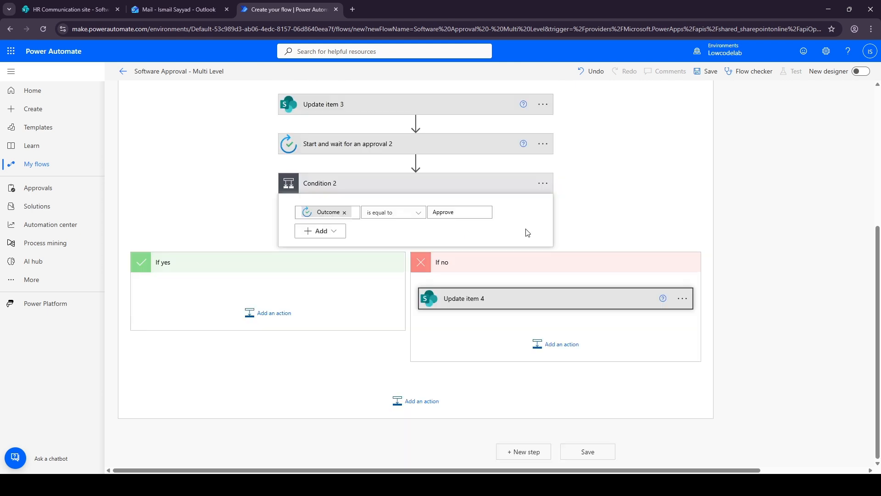
Add a Send an email (V2) action after Update item 4, addressed to Update item 4's Requested By Email
left_click(530, 345)
scroll(480, 292, "down", 2)
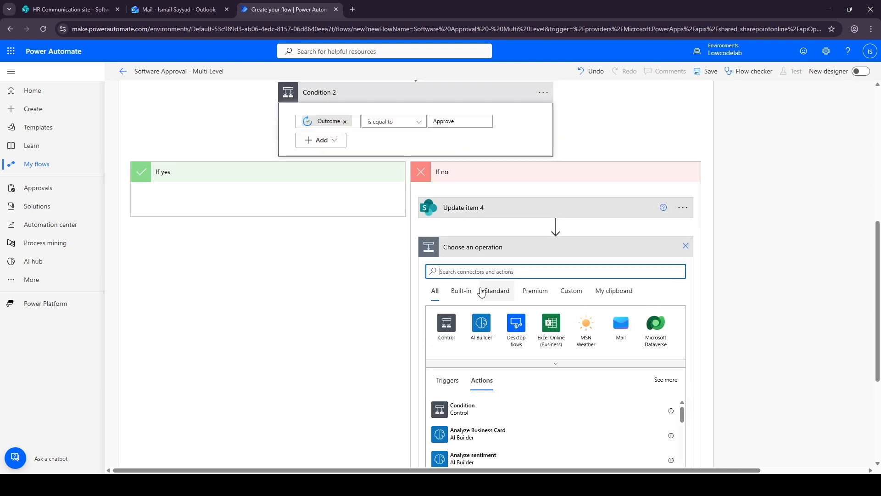
type("Send an")
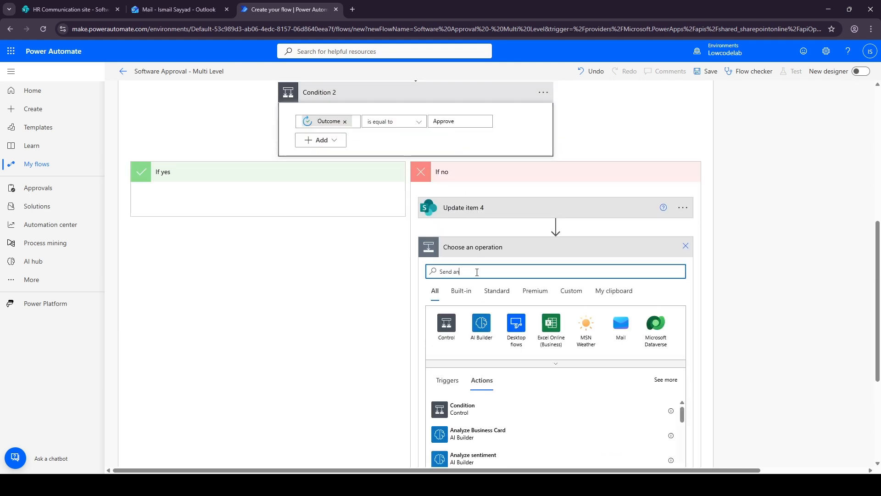
left_click(505, 407)
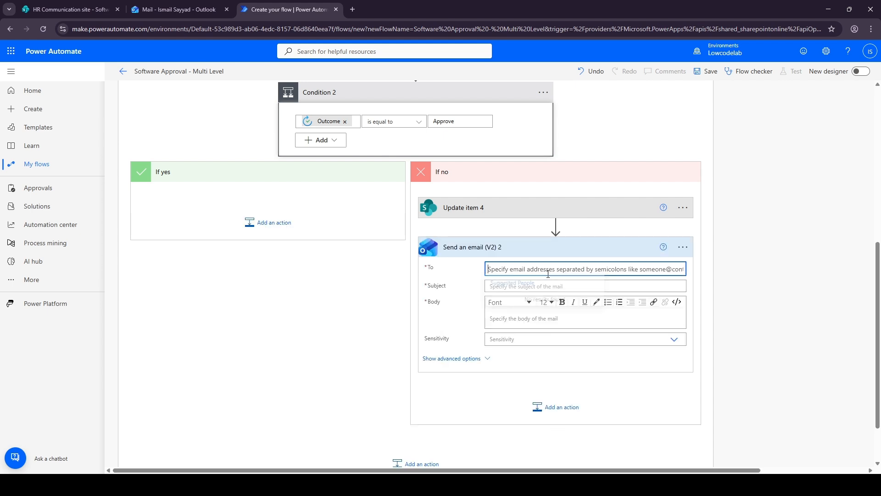
left_click(667, 271)
left_click(655, 296)
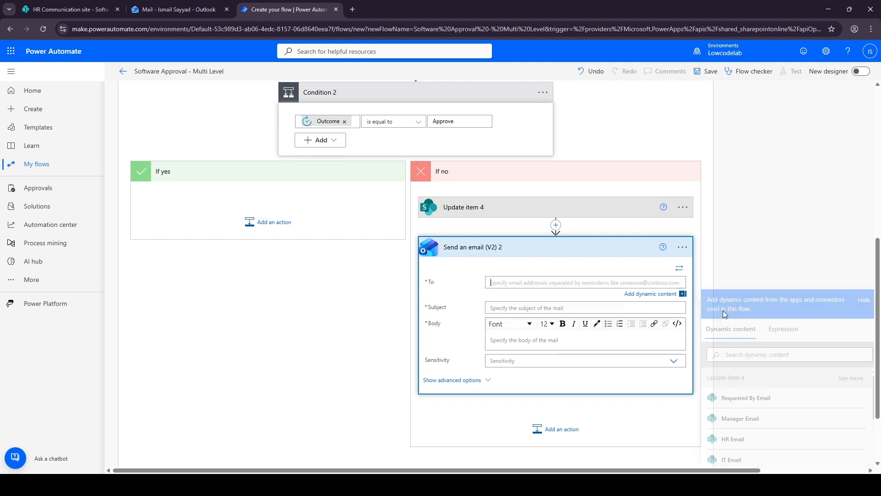
left_click(752, 399)
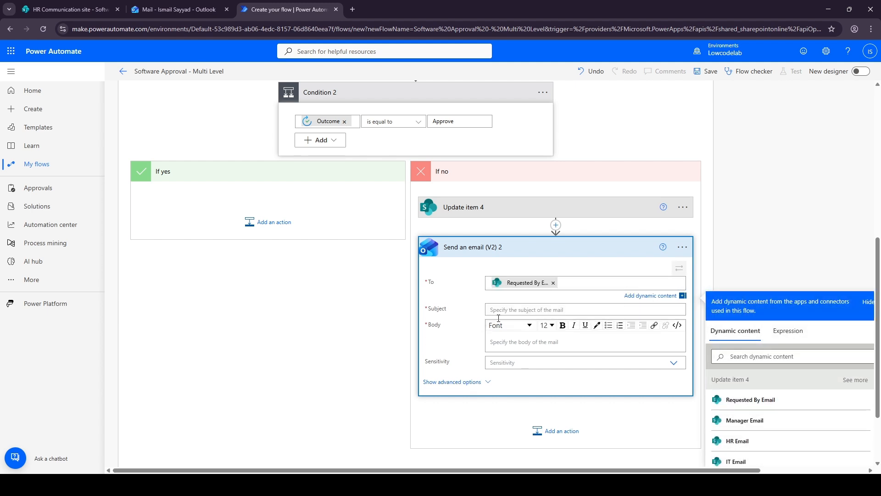
Set the rejection email's subject to "Software request rejected by HR Team"
left_click(500, 310)
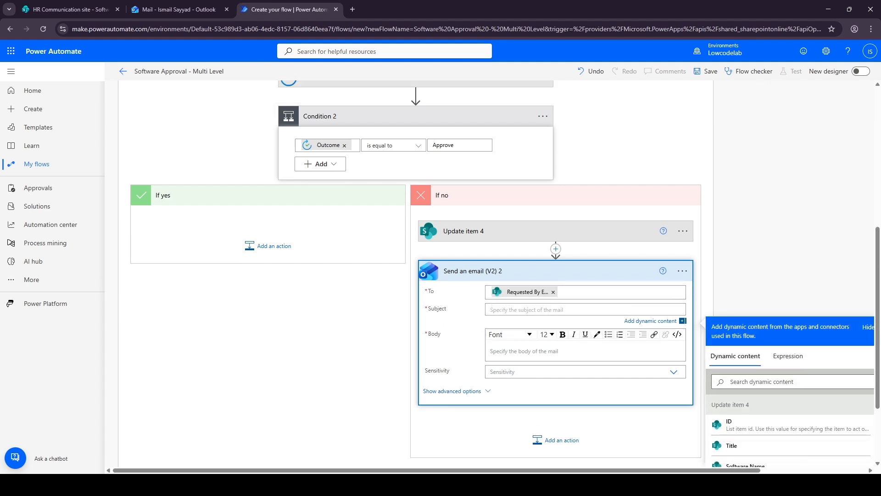
key("alt+Tab")
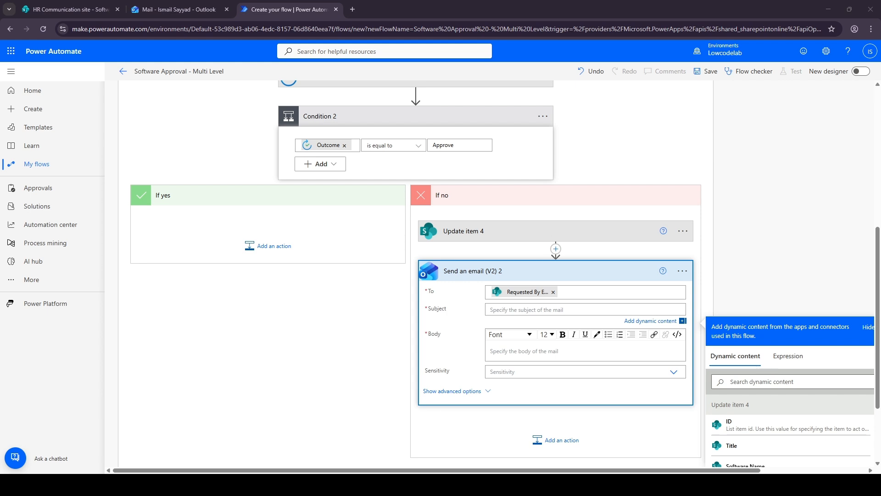
left_click(518, 312)
type("S")
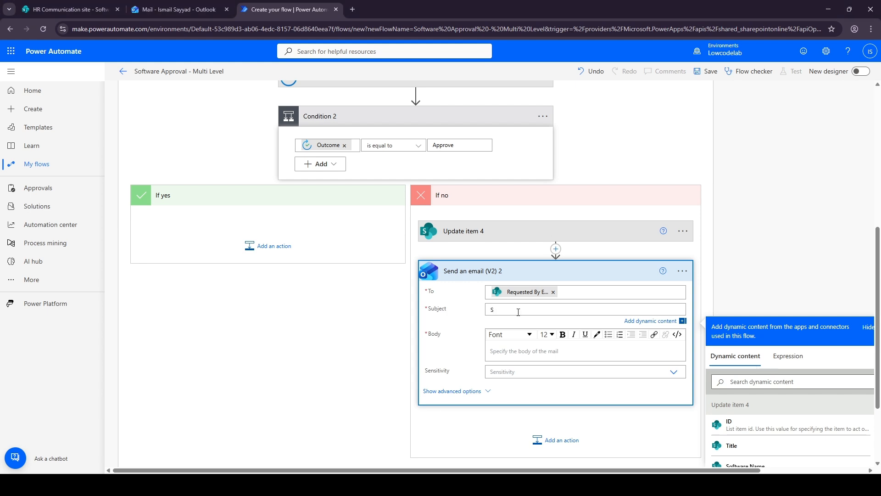
type("oftware request rejected by HR Team")
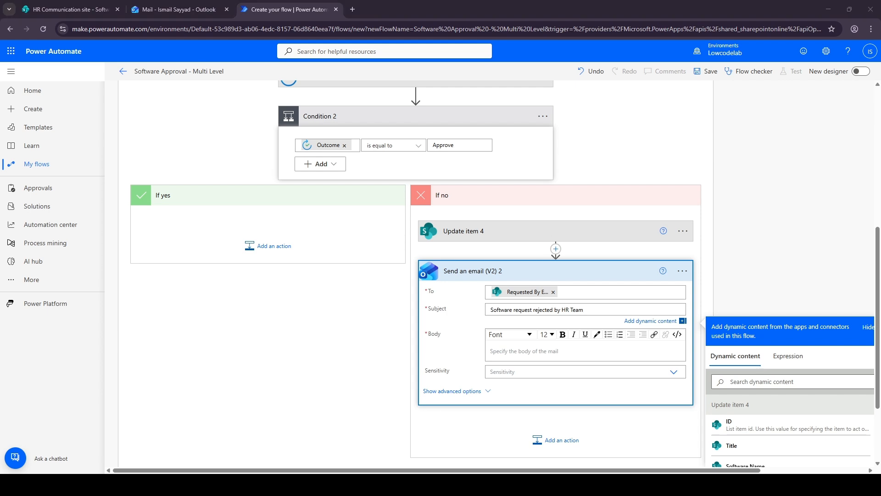
Write the body "Hello, Your software request has been rejected at the HR level." with "Software Name: @{Software Name}", "Status: Rejected" and "Thank you." lines
left_click(510, 351)
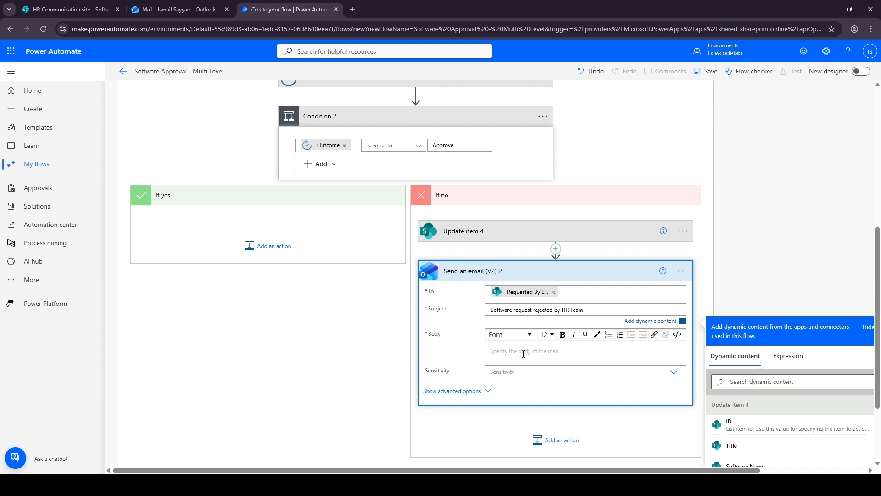
type("Hello,  Your software request has been rejected at the HR level.  Software Name: @{Software Name} Status: Rejected  Thank you")
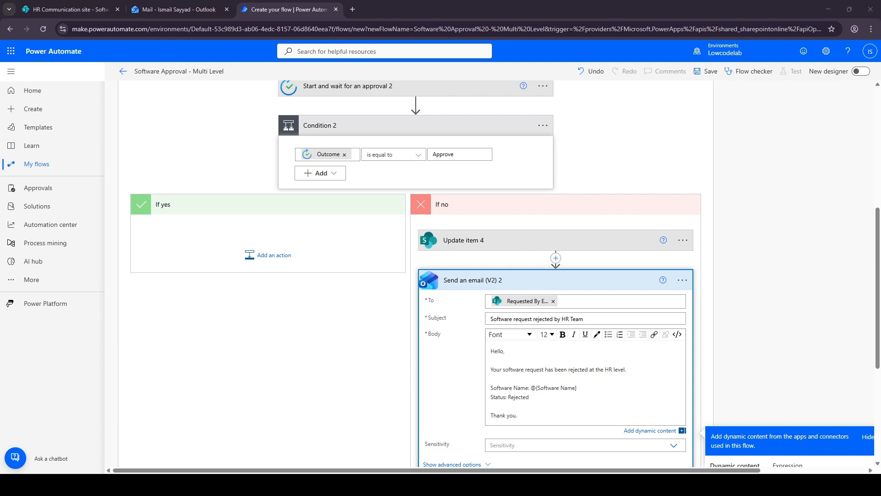
key("alt+Tab")
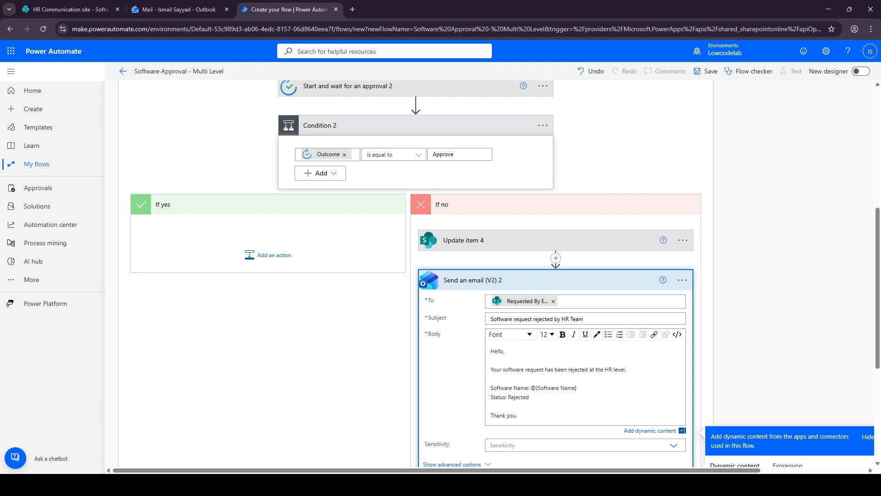
key("alt+Tab")
left_click(564, 285)
left_click(509, 301)
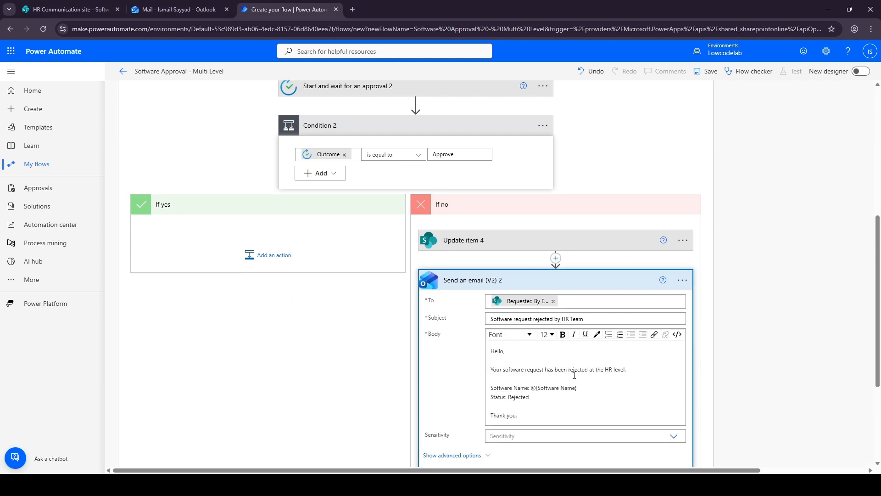
Replace the @{Software Name} placeholder in the email body with the Software Name dynamic value and collapse the email action
left_click_drag(576, 388, 531, 388)
key("BackSpace")
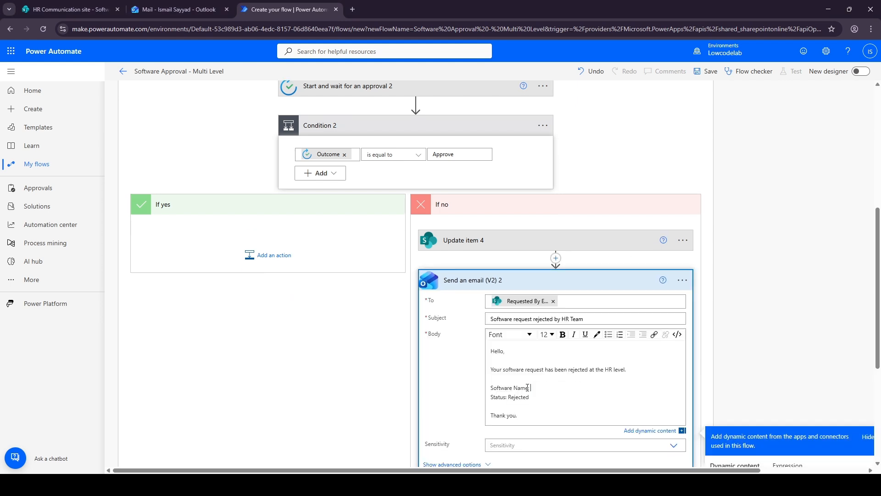
scroll(783, 430, "down", 3)
left_click(782, 426)
left_click(534, 139)
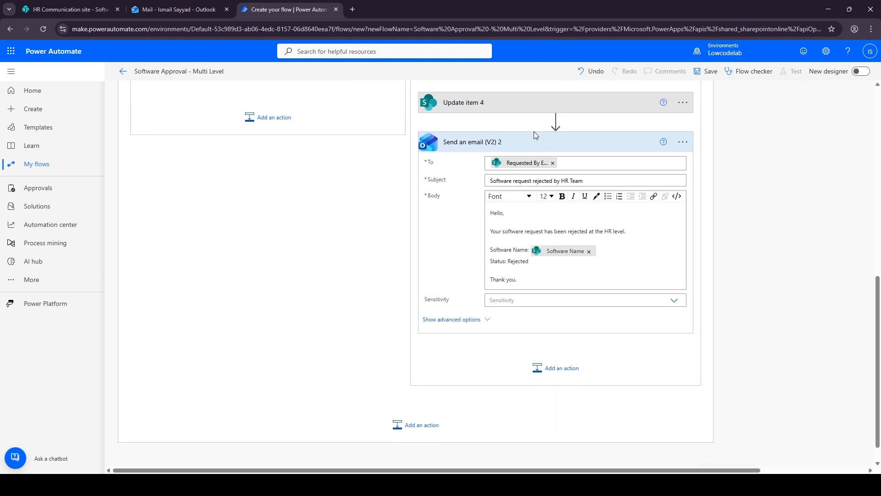
Add a SharePoint Update item action to Condition 2's If yes branch
scroll(301, 340, "up", 1)
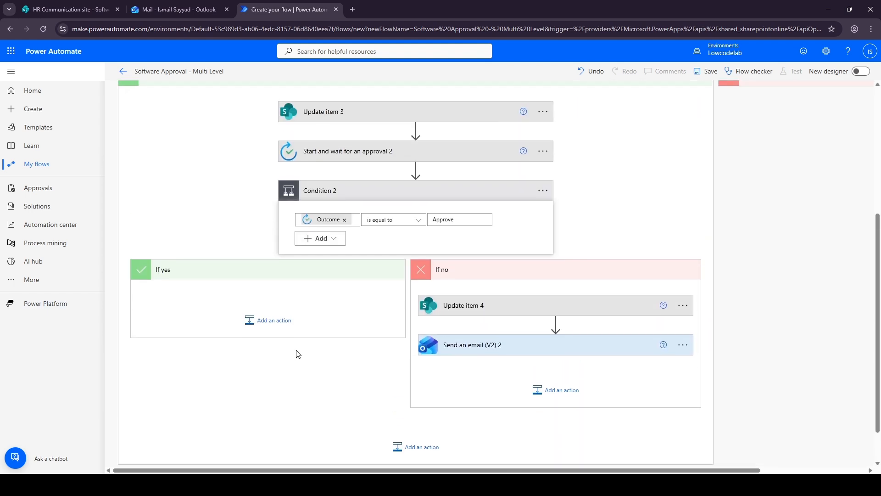
left_click(289, 328)
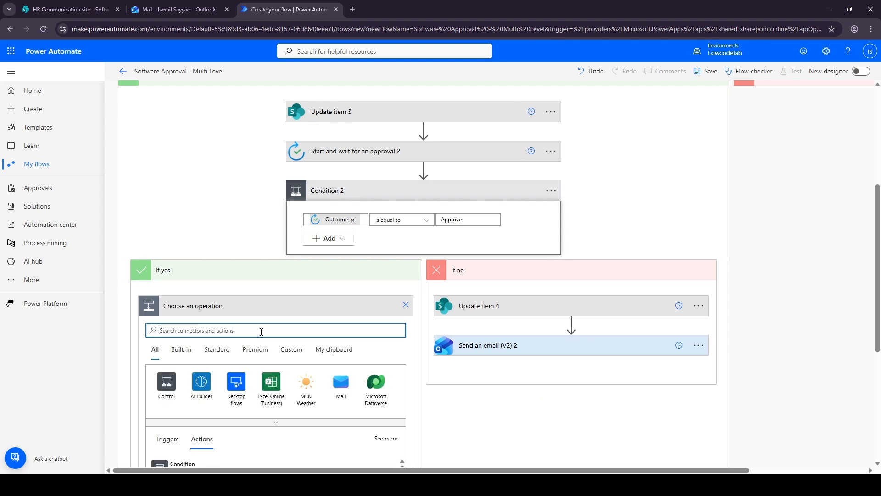
type("Update")
scroll(207, 307, "down", 2)
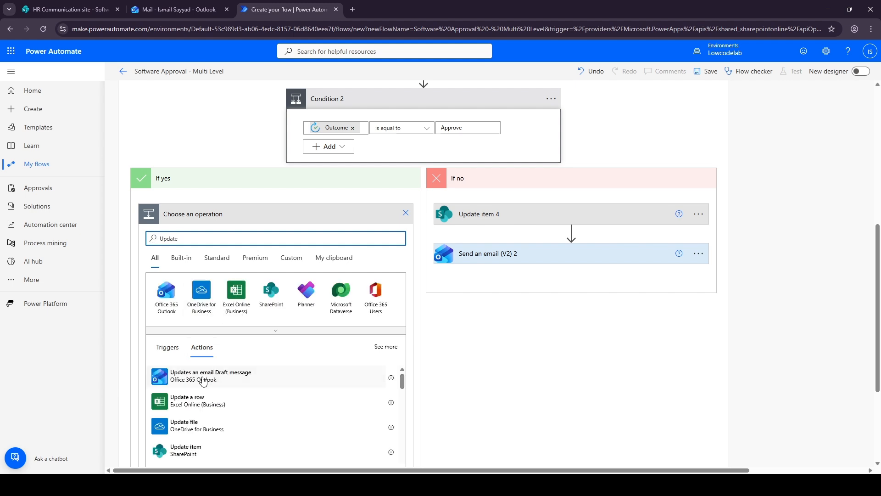
left_click(195, 454)
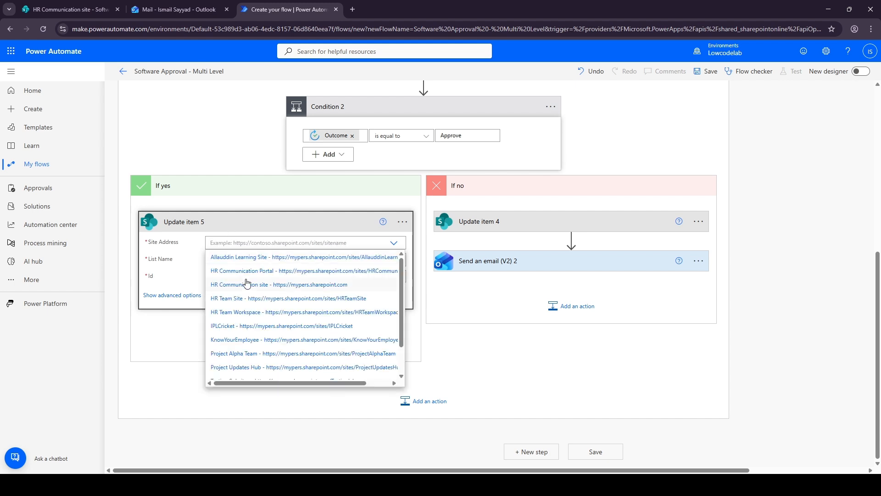
Point Update item 5 to the HR Communication site's Software Requests list, using the ID from When an item is created
left_click(236, 280)
left_click(234, 261)
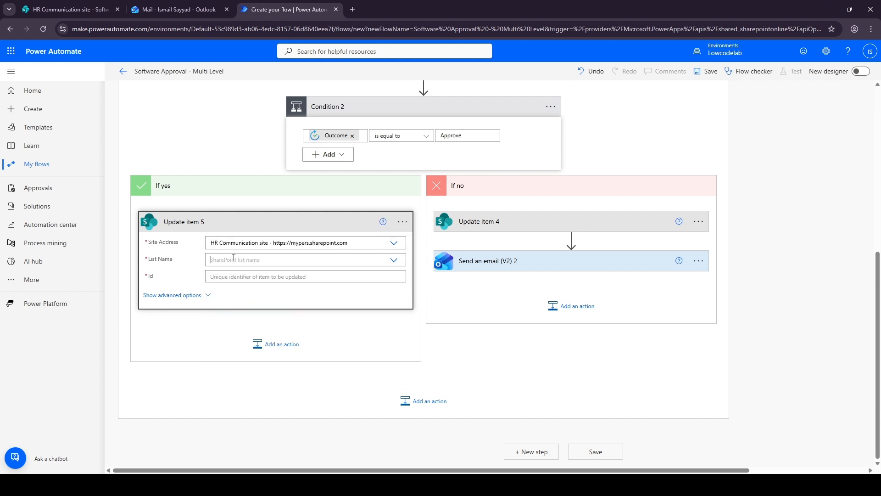
type("So")
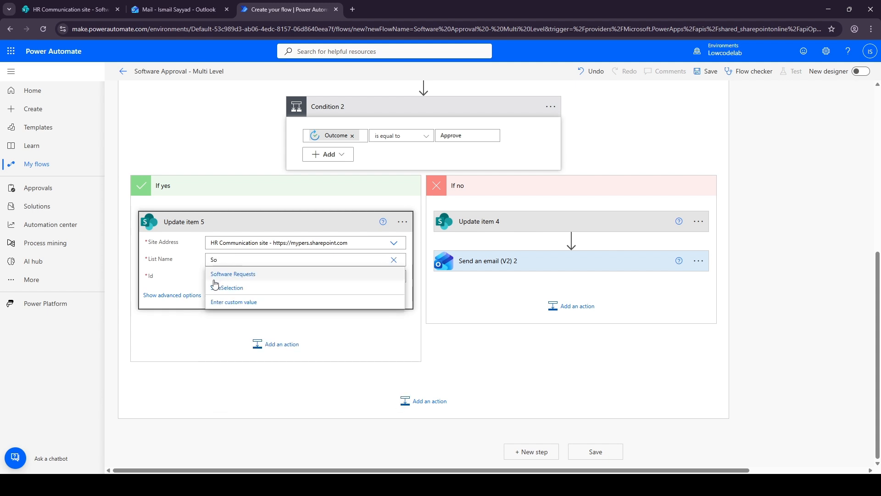
left_click(225, 275)
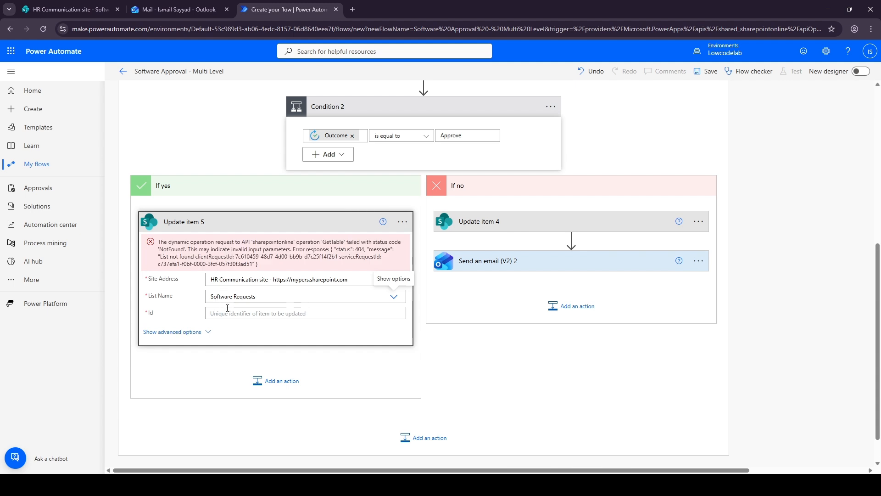
left_click(288, 315)
scroll(482, 356, "down", 2)
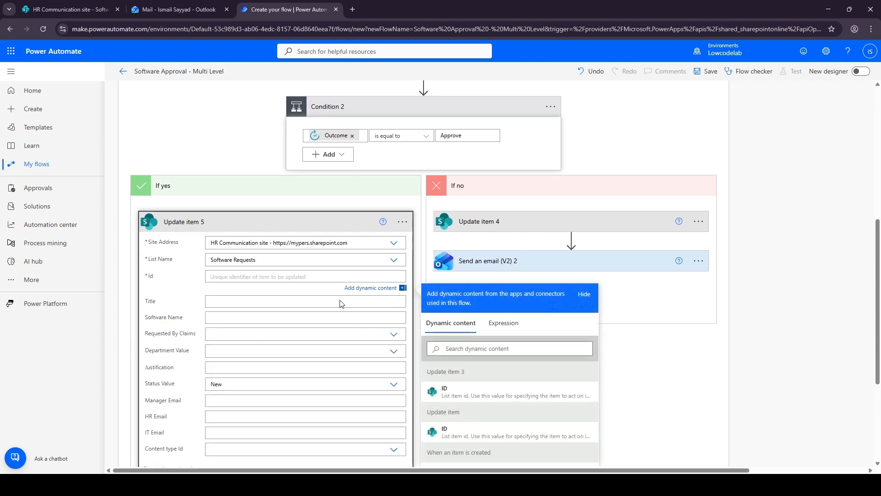
scroll(517, 423, "down", 3)
left_click(468, 338)
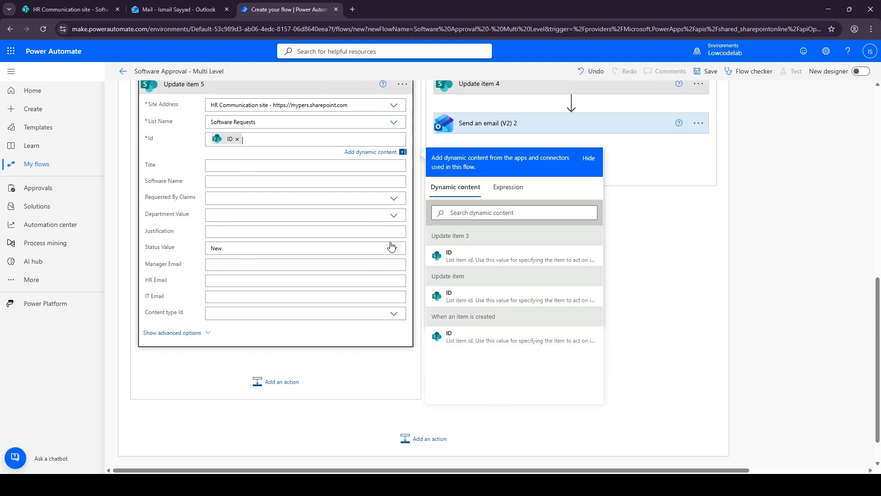
Set Update item 5's Status Value to Pending IT Approval and collapse the action
left_click(294, 251)
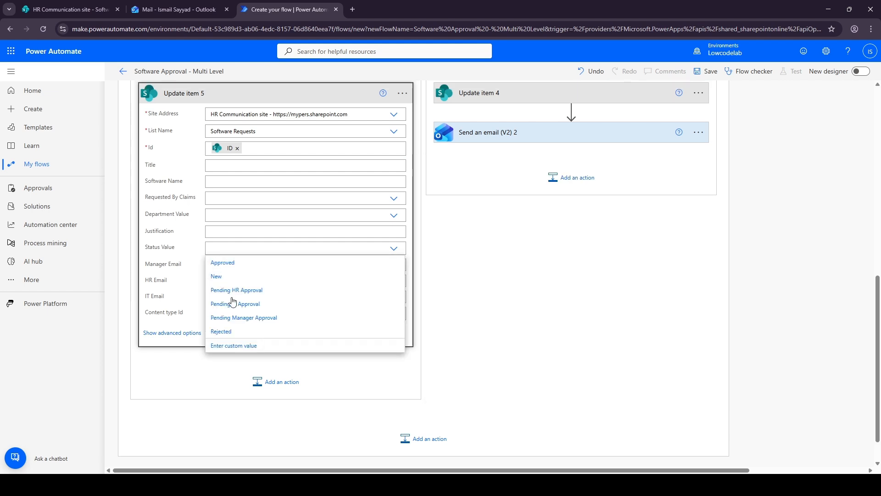
left_click(234, 304)
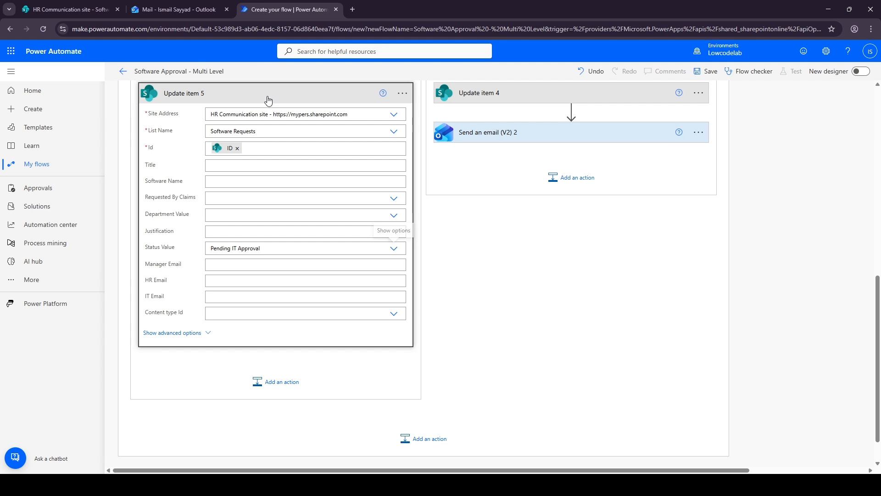
left_click(274, 94)
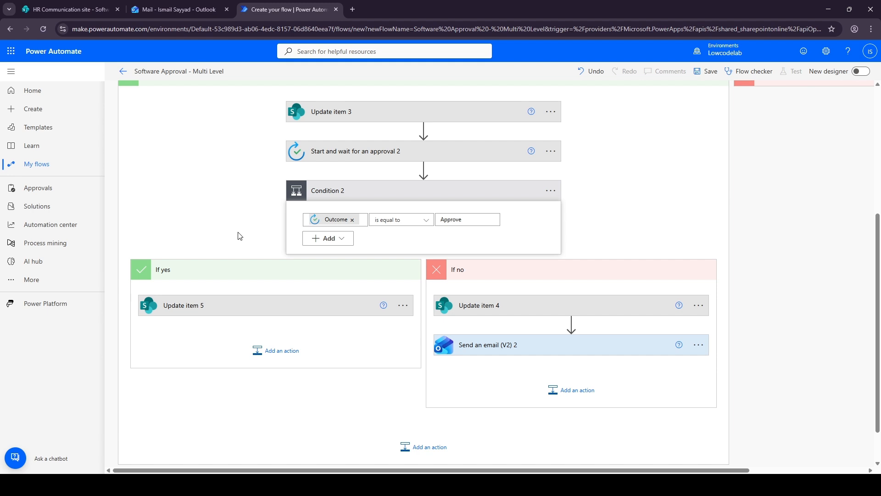
Add a Condition after Update item 5 in Condition 2's If yes branch
left_click(259, 351)
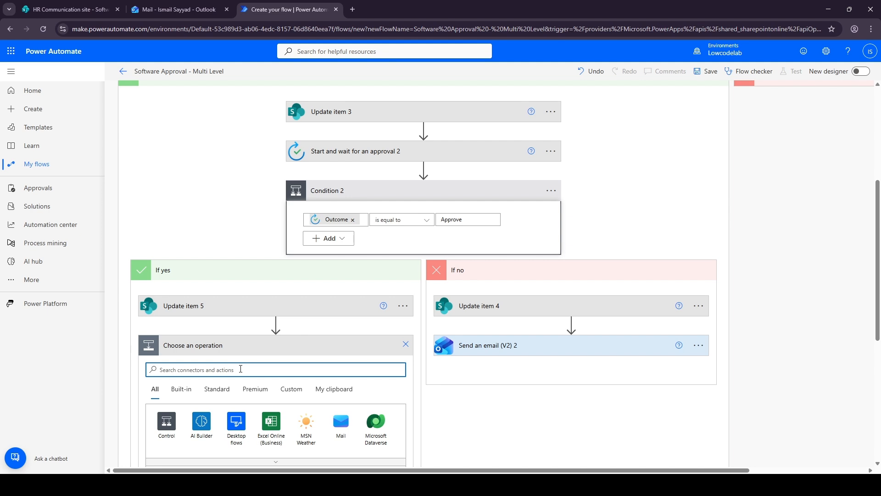
scroll(213, 404, "down", 2)
left_click(197, 414)
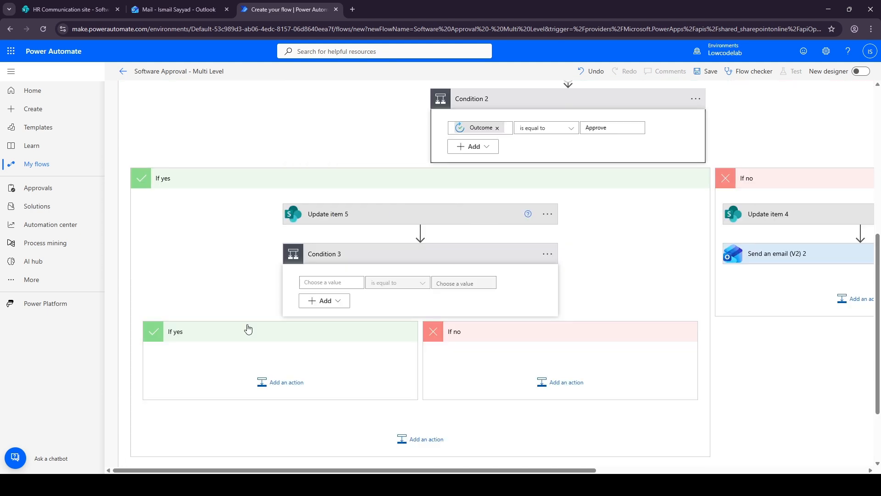
Configure Condition 3 to check that the Outcome of Start and wait for an approval 2 is equal to Approve
left_click(325, 282)
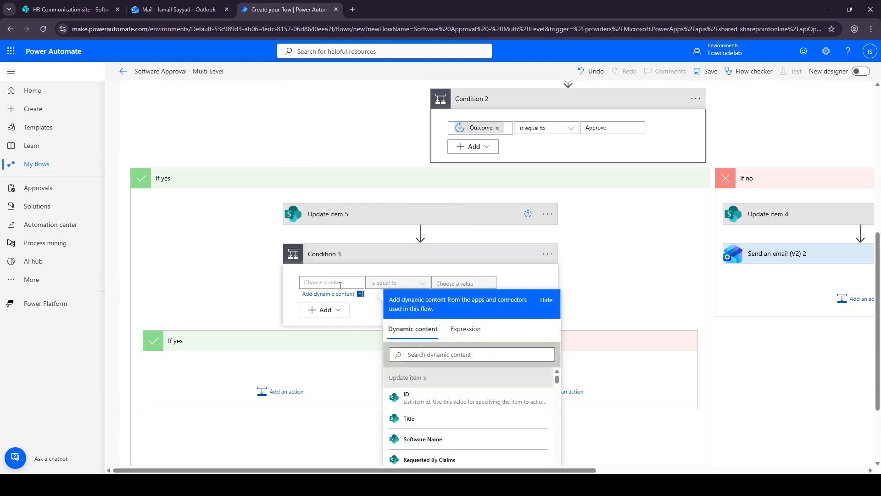
left_click(426, 353)
type("outo")
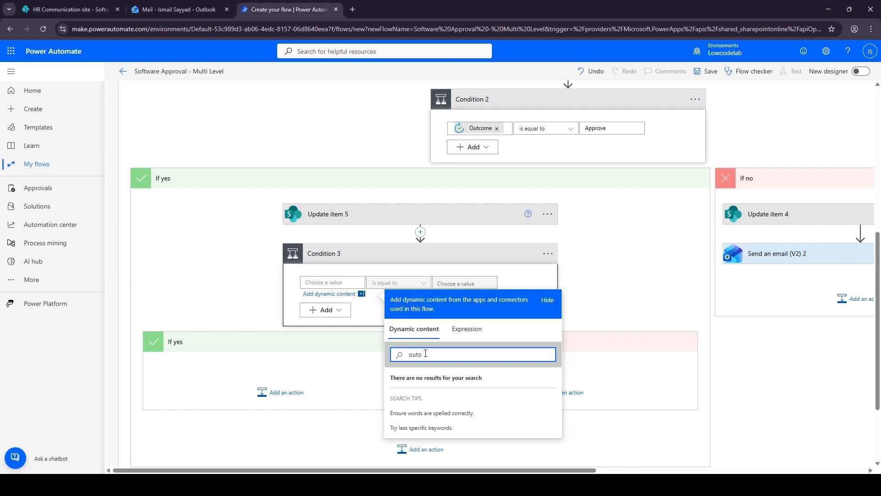
key("BackSpace")
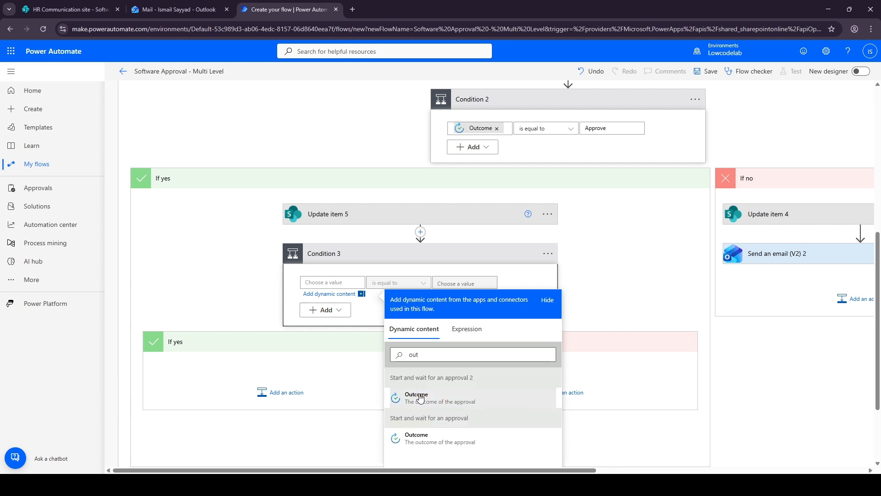
left_click(416, 396)
left_click(463, 282)
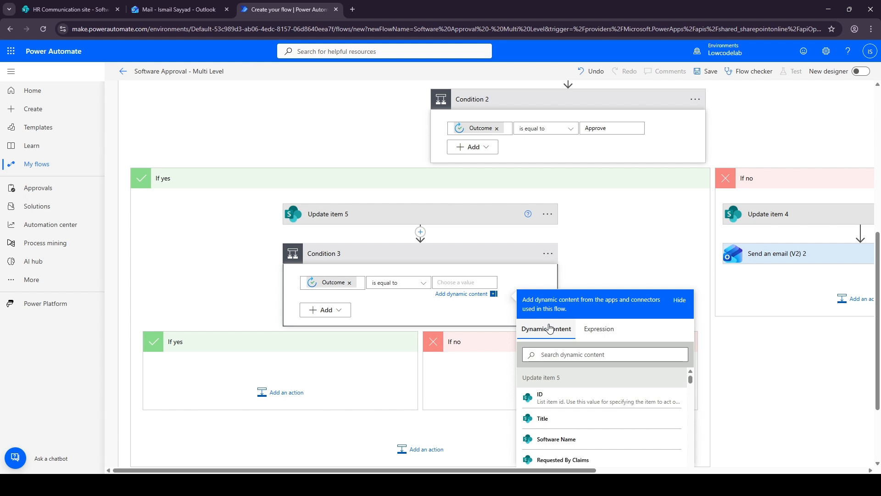
type("Approve")
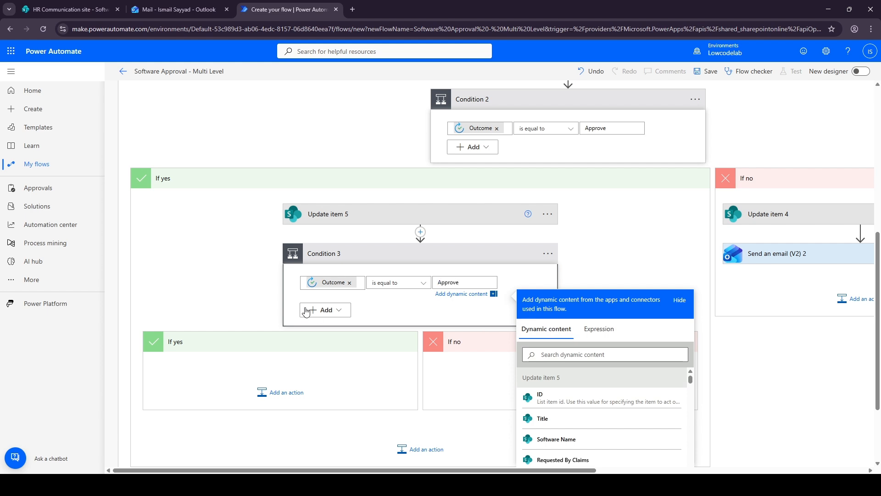
left_click(256, 298)
Add a SharePoint Update item action to Condition 3's If no branch
left_click(562, 382)
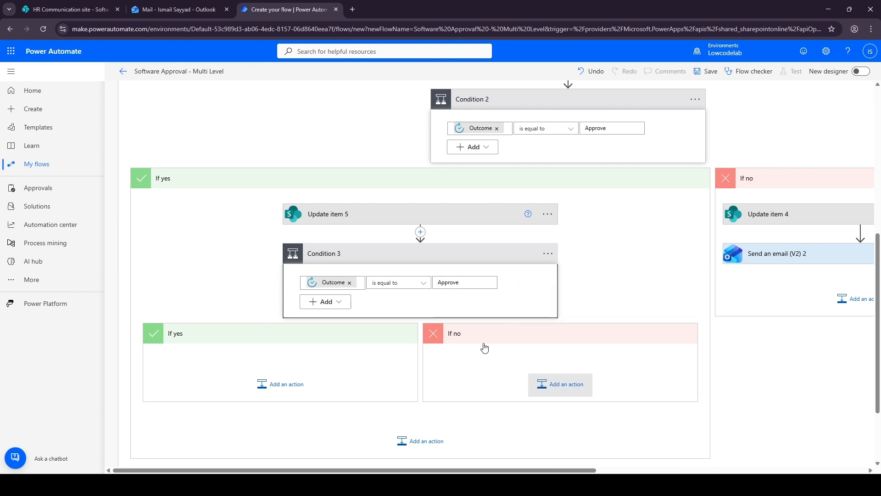
left_click(499, 302)
type("Upd")
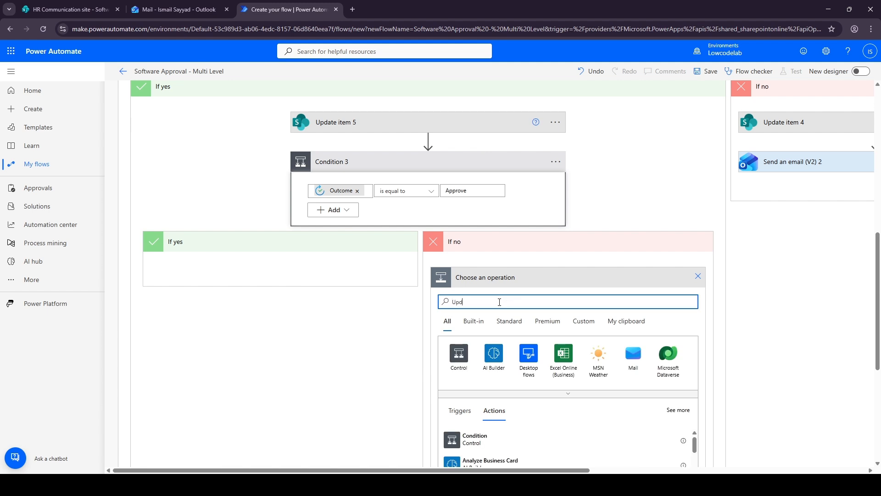
type("ate")
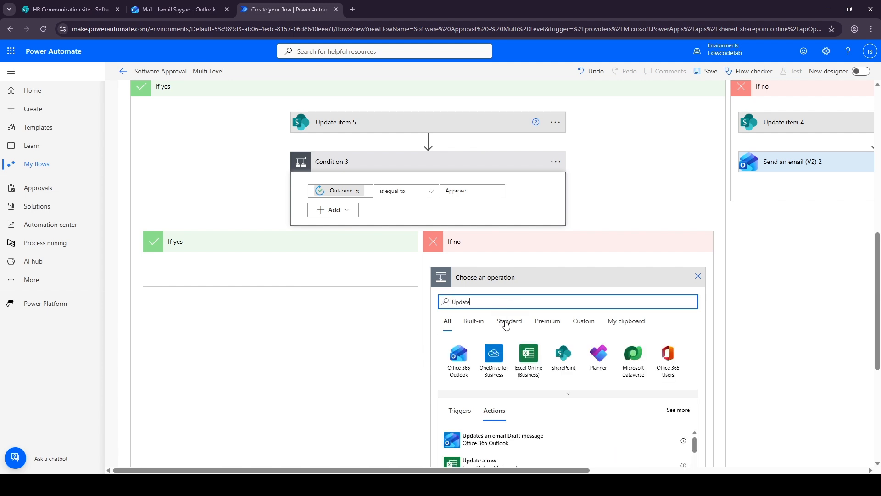
scroll(505, 388, "down", 1)
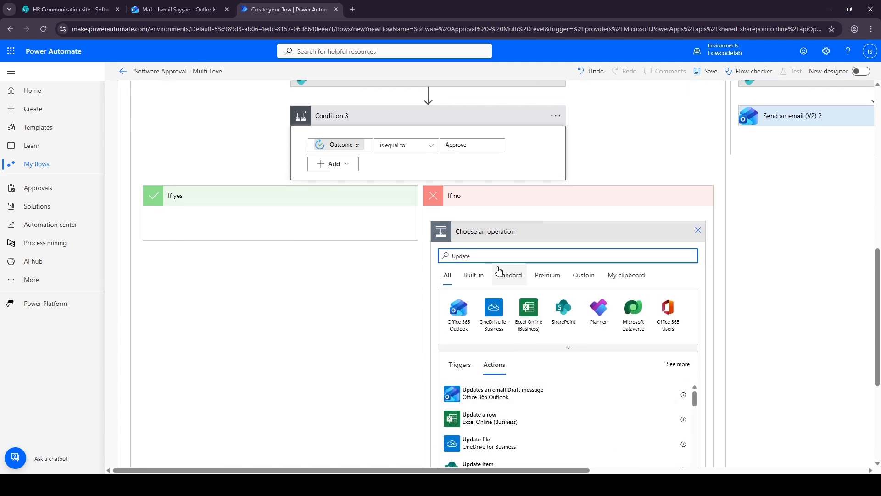
type("i")
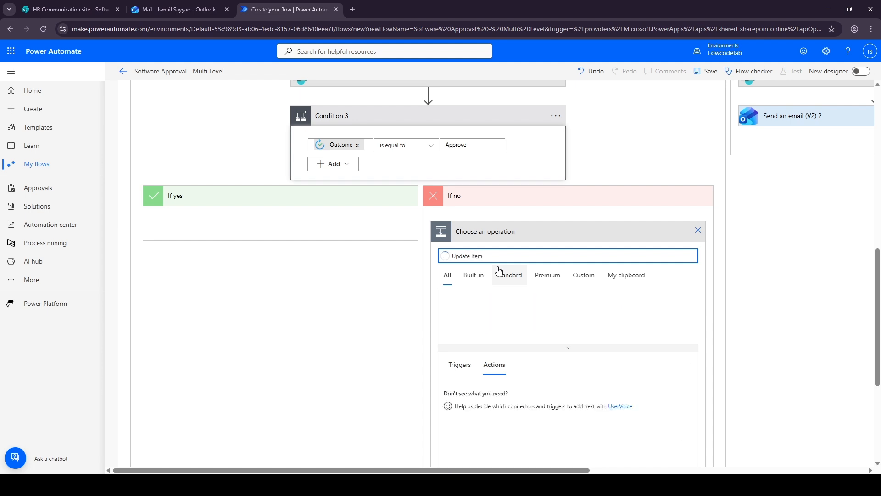
type("tem")
left_click(496, 391)
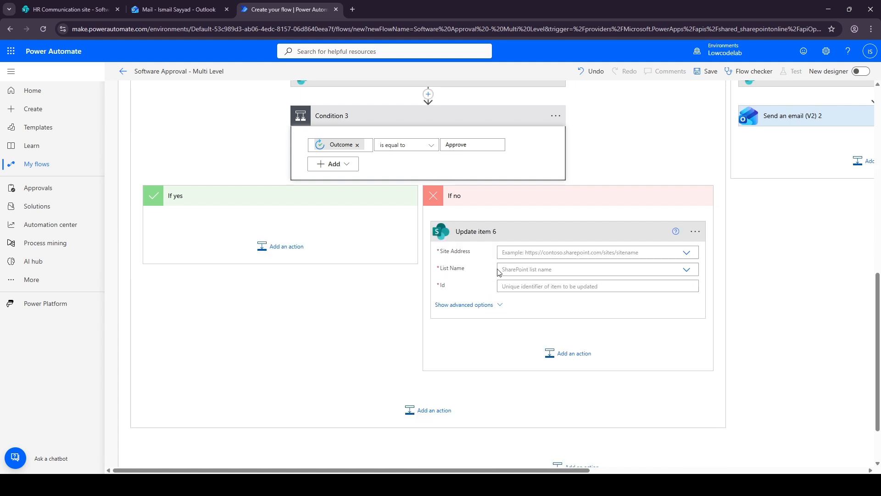
Point Update item 6 to the HR Communication site's Software Requests list
left_click(516, 251)
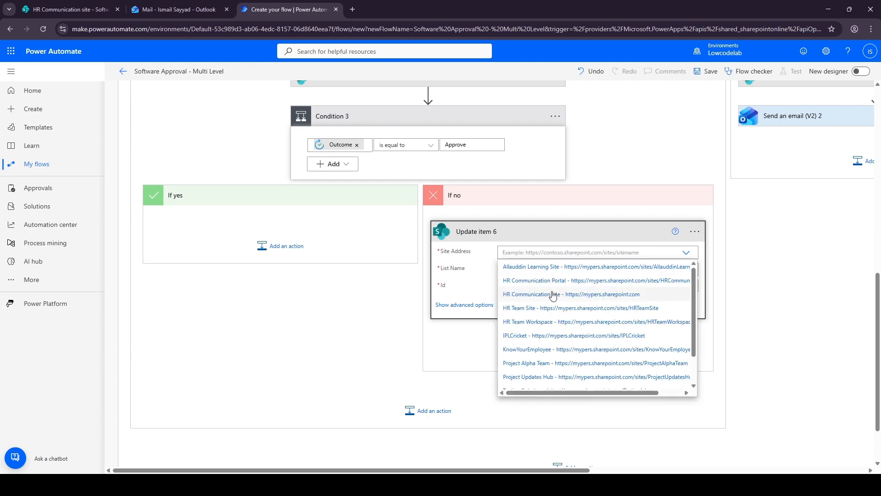
left_click(541, 294)
left_click(542, 270)
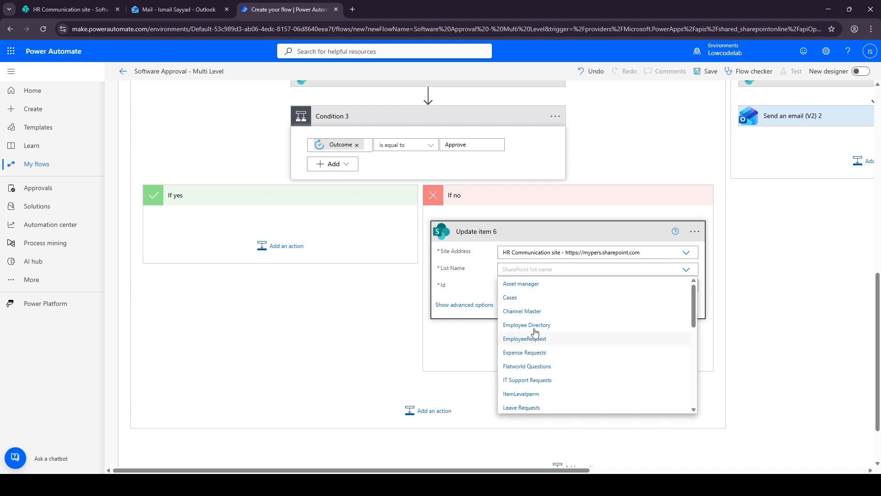
type("Softw")
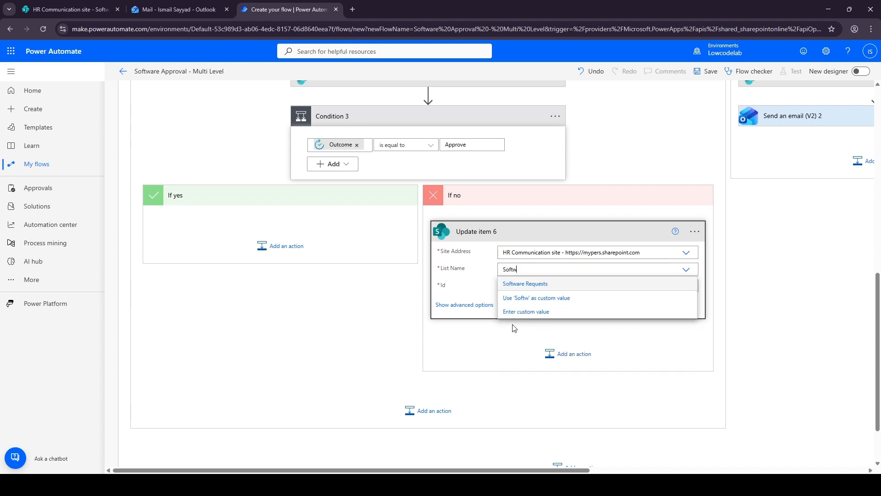
left_click(514, 284)
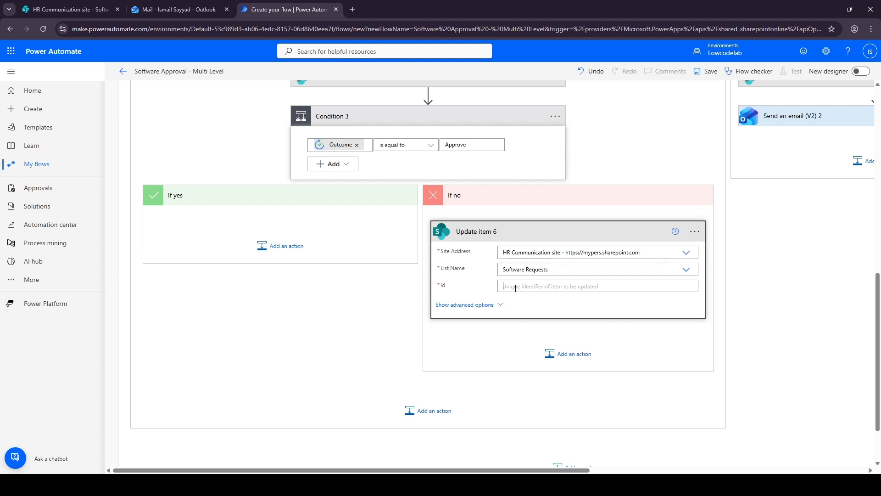
Set Update item 6's Id to the ID from When an item is created and choose its Status Value
left_click(507, 286)
scroll(777, 433, "down", 3)
left_click(768, 440)
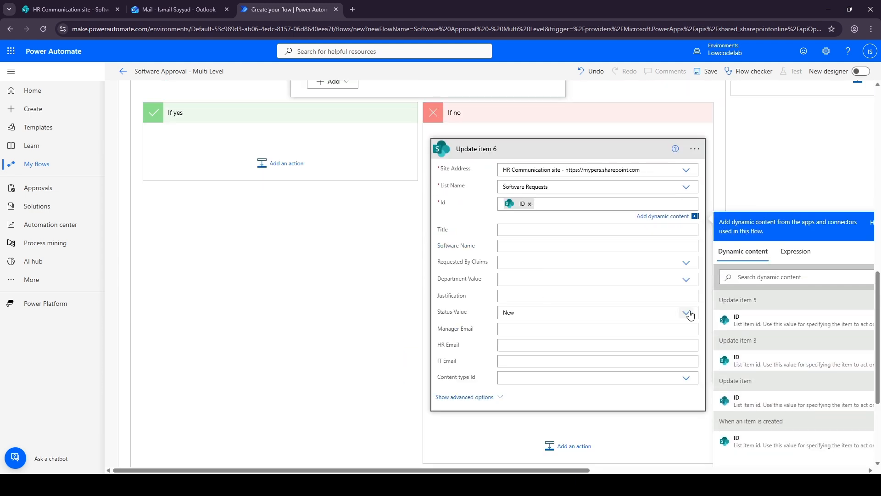
left_click(686, 315)
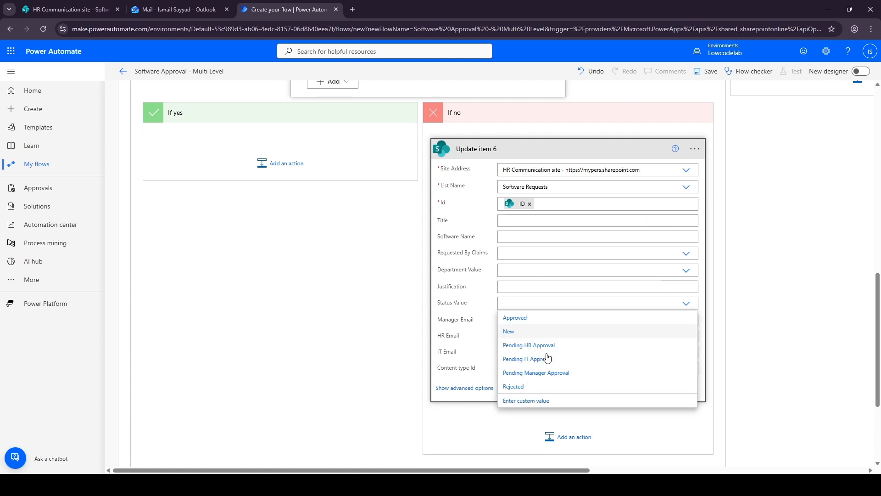
left_click(570, 150)
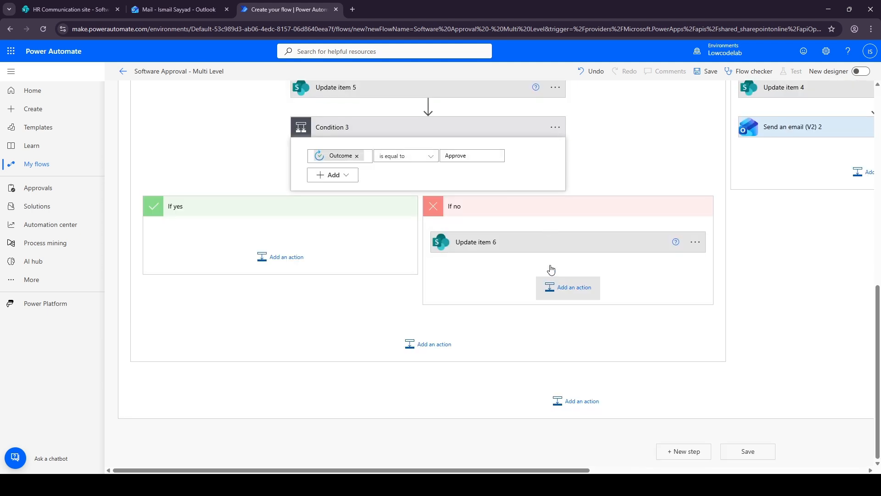
Add an Office 365 Outlook Send an email (V2) action after Update item 6 in the If no branch
left_click(550, 282)
type("Send")
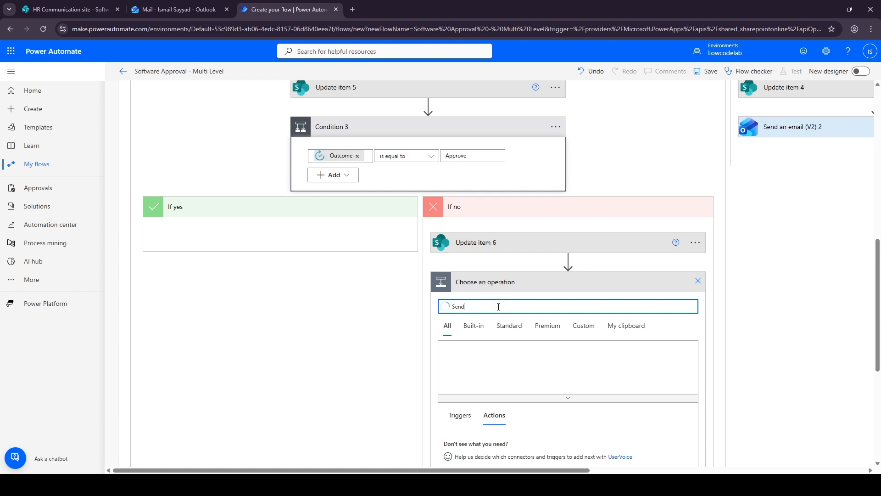
left_click(491, 443)
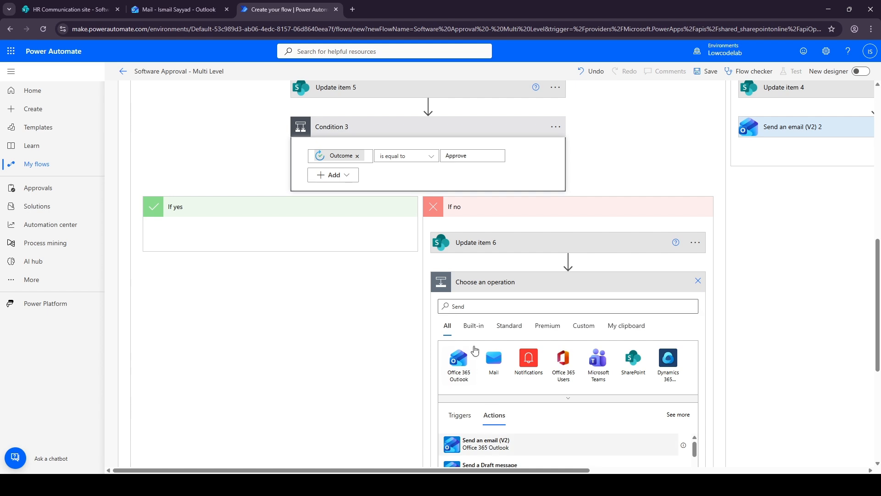
Address Send an email (V2) 3 to Update item 6's Requested By Email with the subject "Software request rejected by IT Team"
left_click(507, 305)
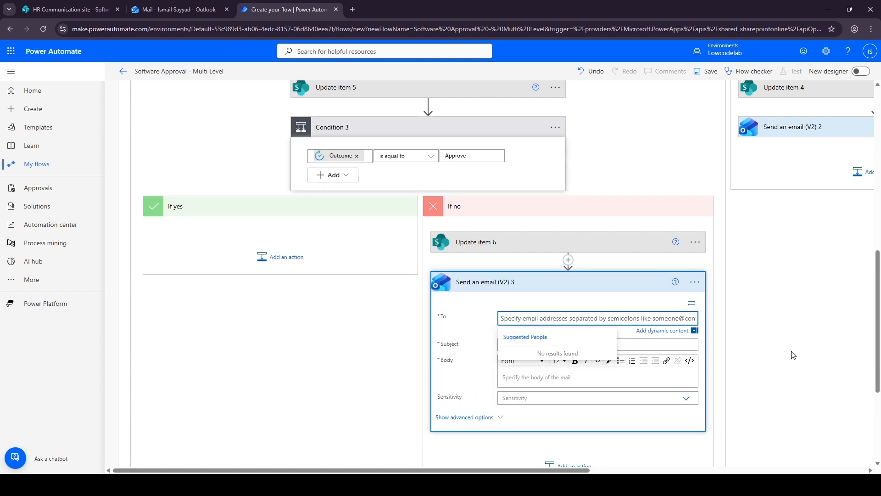
scroll(789, 353, "down", 1)
left_click(622, 273)
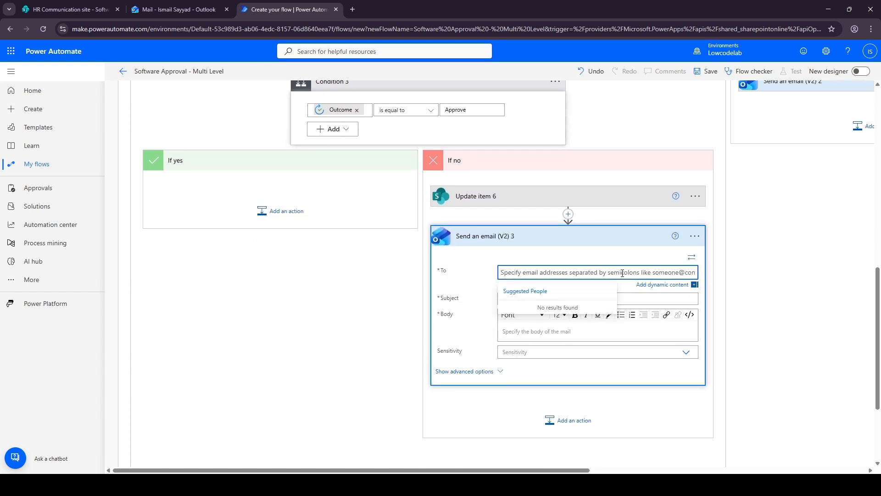
left_click(650, 284)
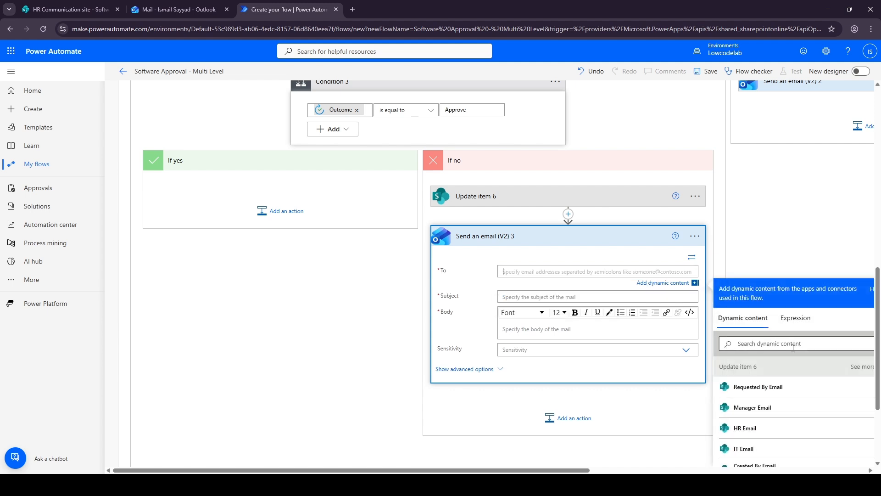
left_click(758, 388)
left_click(537, 298)
type("Software reques")
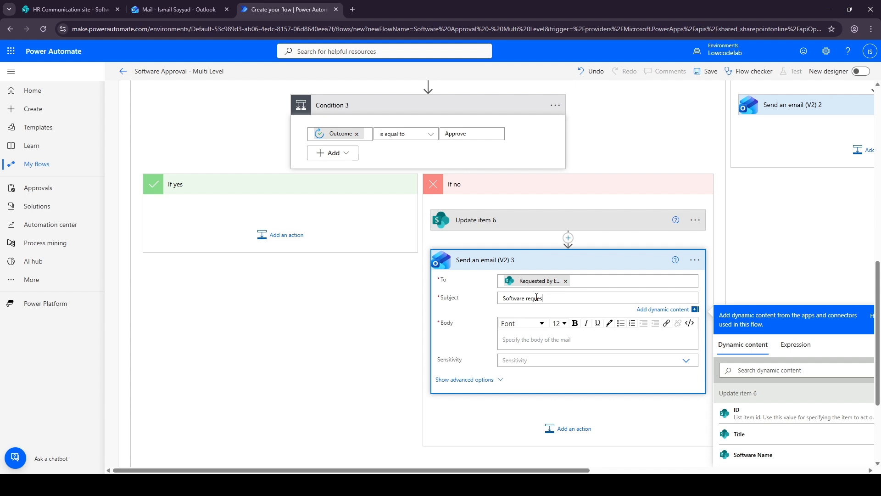
type("t rejkected by IT Team")
Fill the email body with the message that the software request has been rejected at the IT level, including Software Name and Status: Rejected lines
left_click(508, 338)
key("alt+Tab")
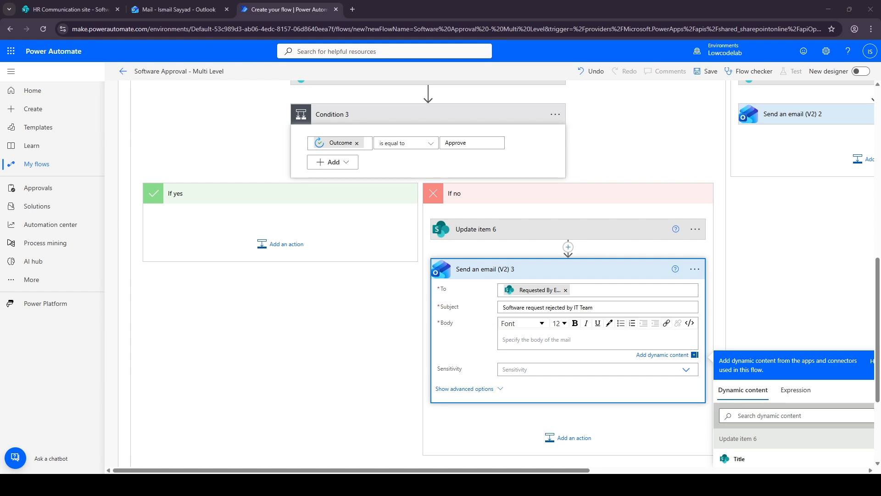
key("alt+Tab")
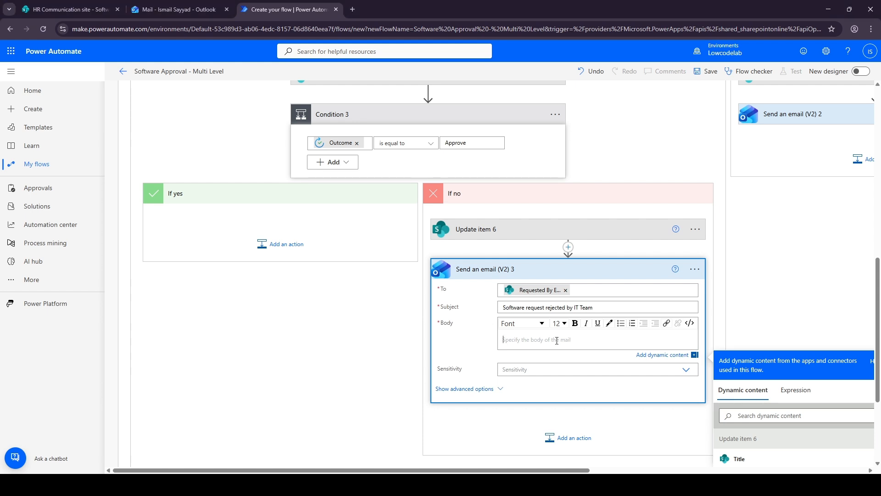
type("Hello,  Your software request has been rejected at the IT level.  Software Name: @{Software Name} Status: Rejected  Thank you.")
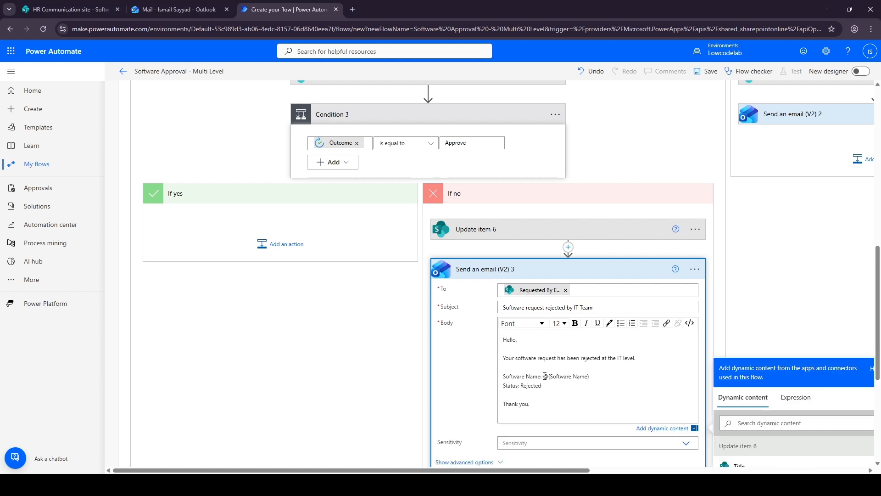
Replace the @{Software Name} placeholder in the email body with the Software Name dynamic content
left_click_drag(545, 376, 627, 377)
key("BackSpace")
scroll(828, 418, "down", 3)
left_click(753, 397)
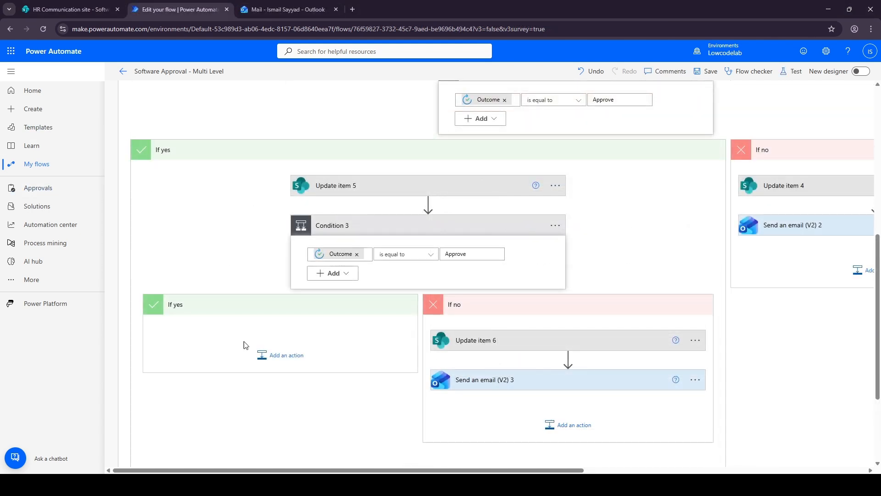
Add a SharePoint Update item action to Condition 3's If yes branch
left_click(257, 355)
scroll(234, 312, "down", 2)
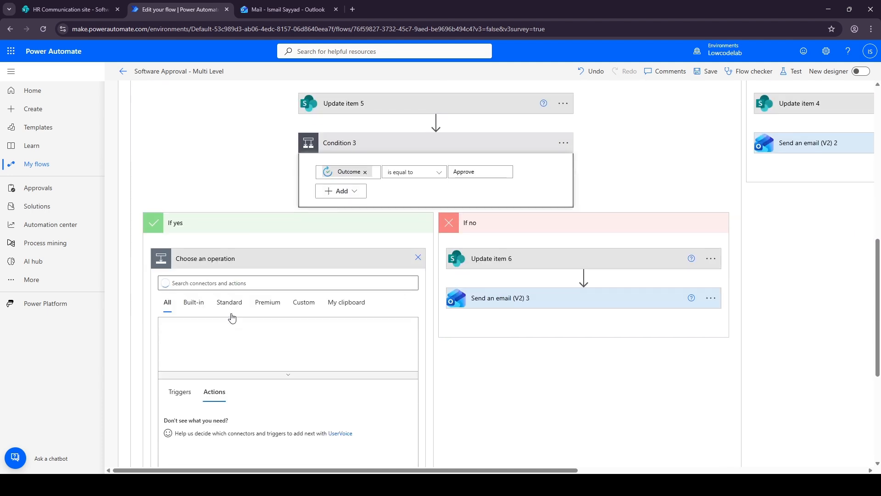
left_click(230, 273)
type("Udp")
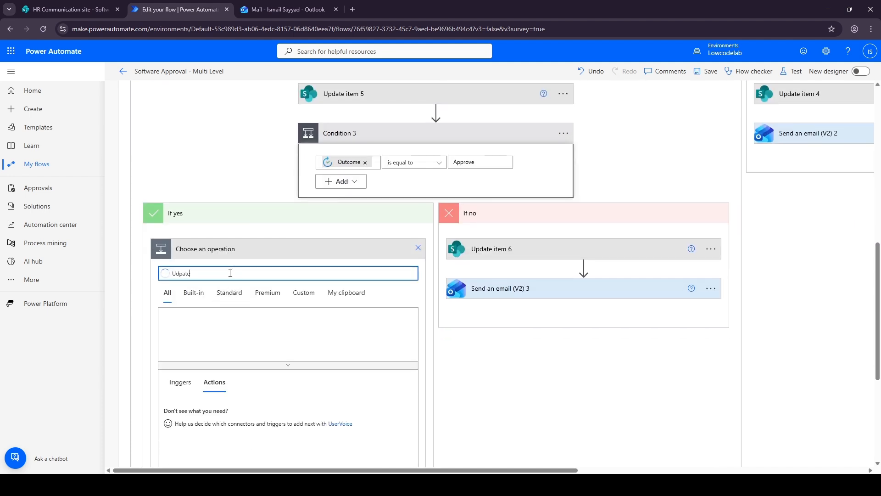
type("ate")
scroll(214, 340, "down", 2)
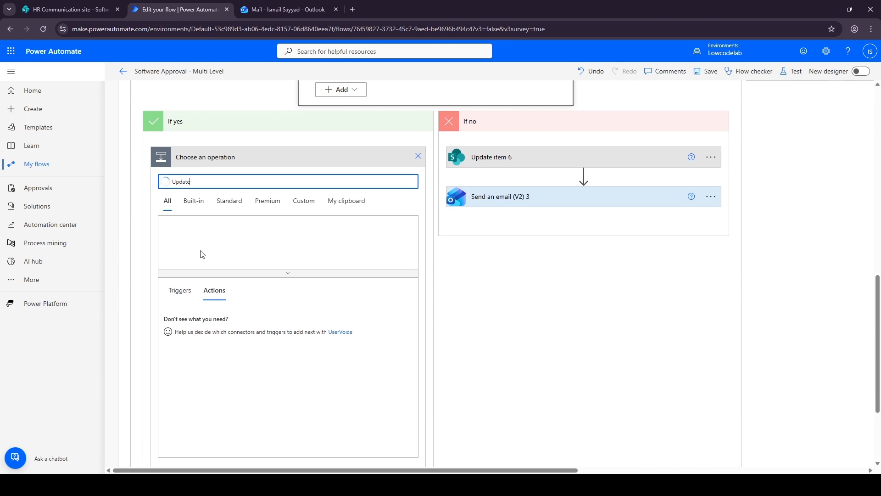
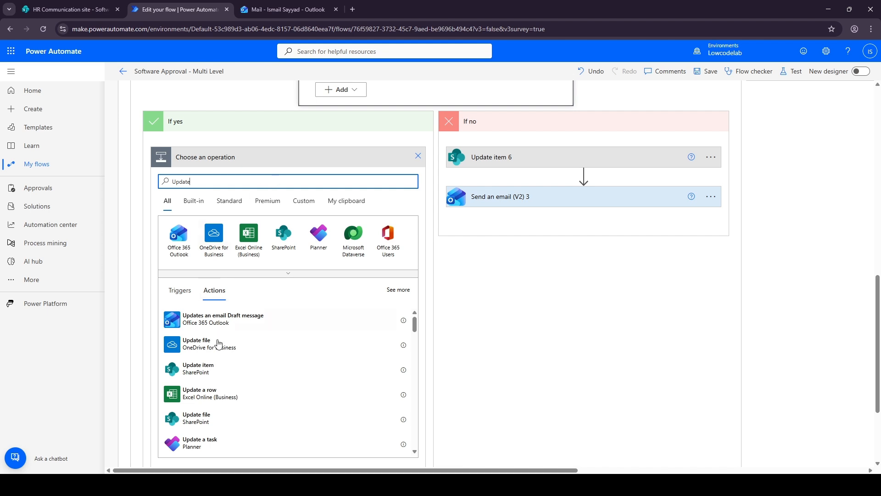
left_click(213, 369)
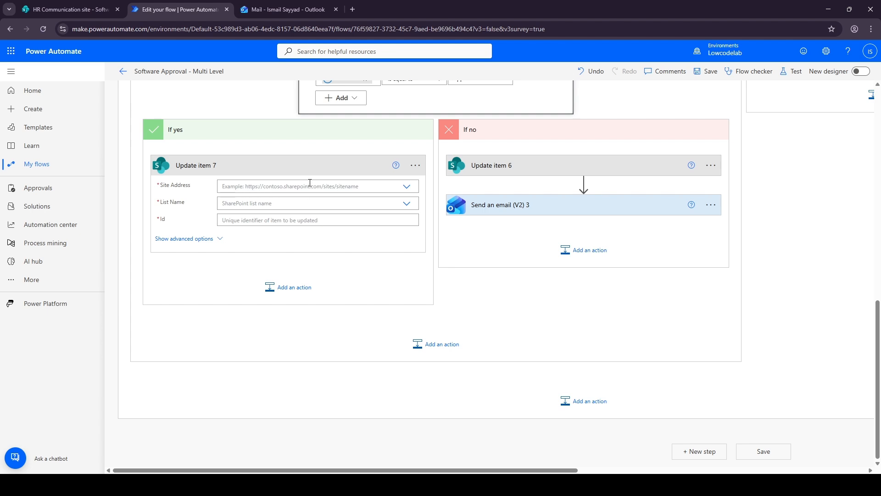
Point Update item 7 to the HR Communication site and its Software Requests list
left_click(309, 183)
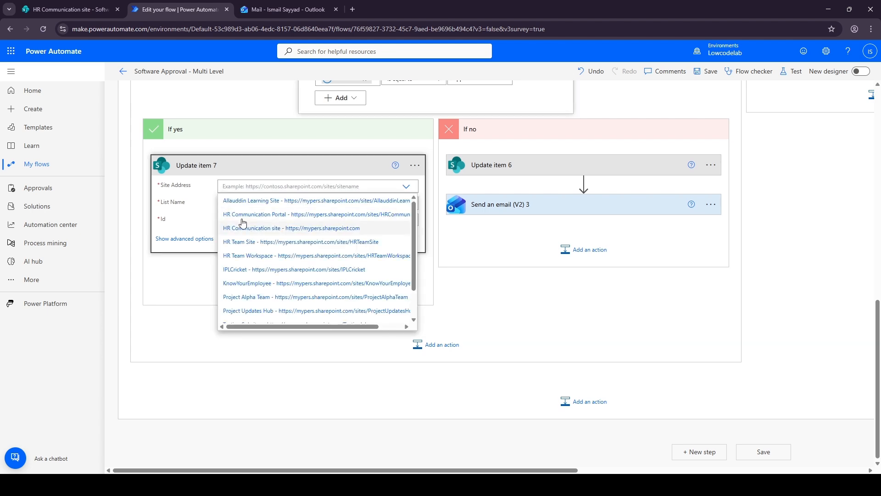
left_click(243, 227)
left_click(243, 207)
type("Softeare")
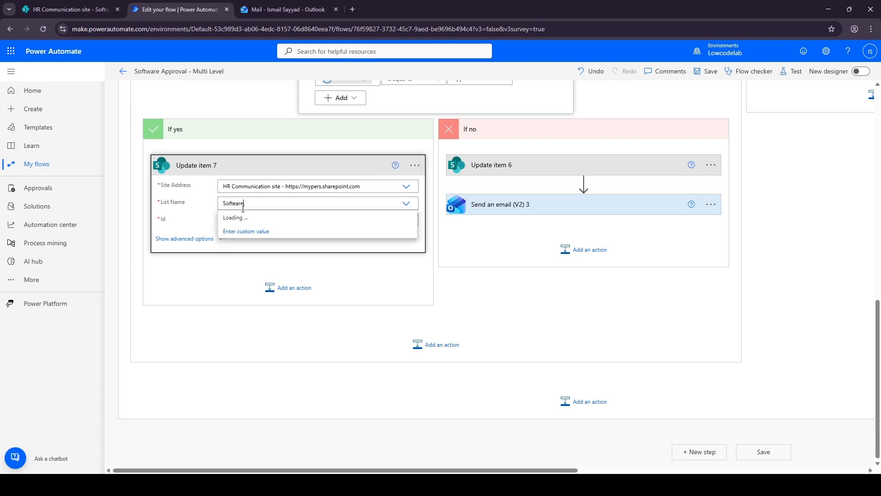
left_click(234, 205)
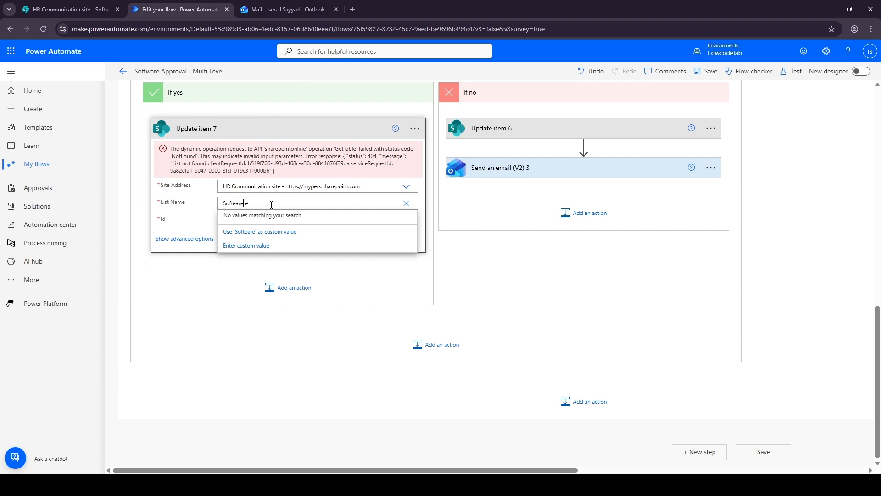
double_click(271, 205)
left_click(407, 205)
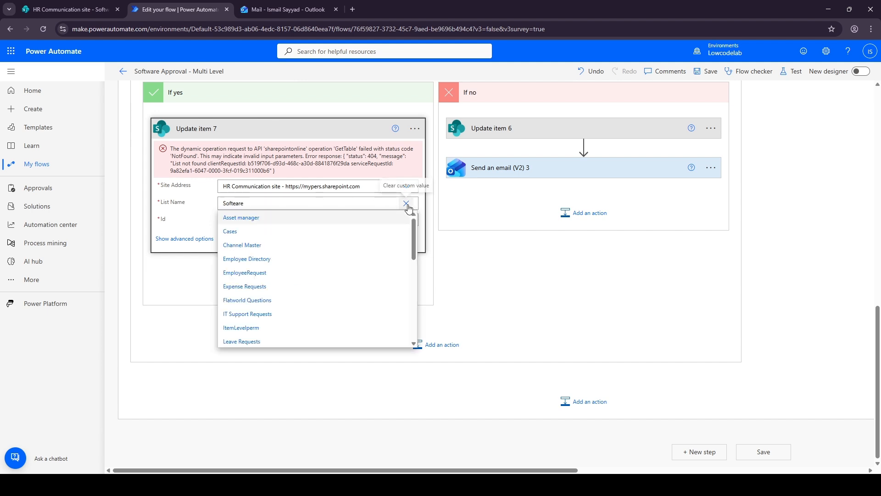
scroll(317, 283, "down", 8)
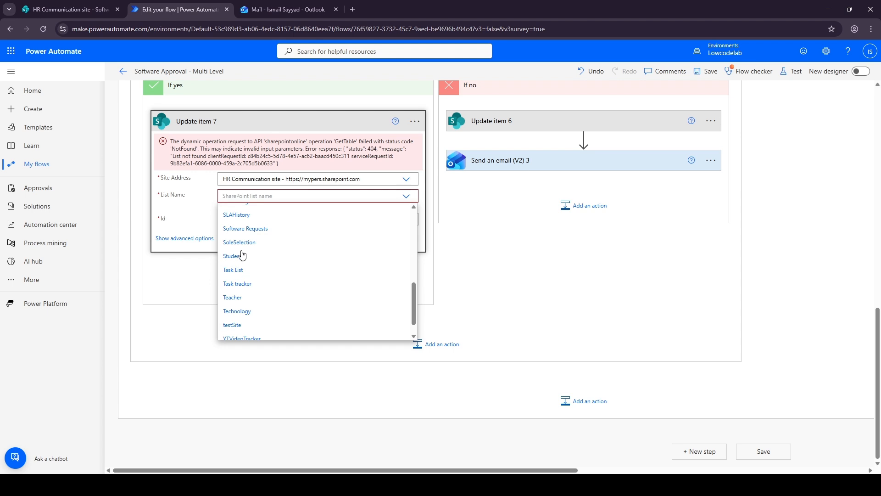
left_click(244, 229)
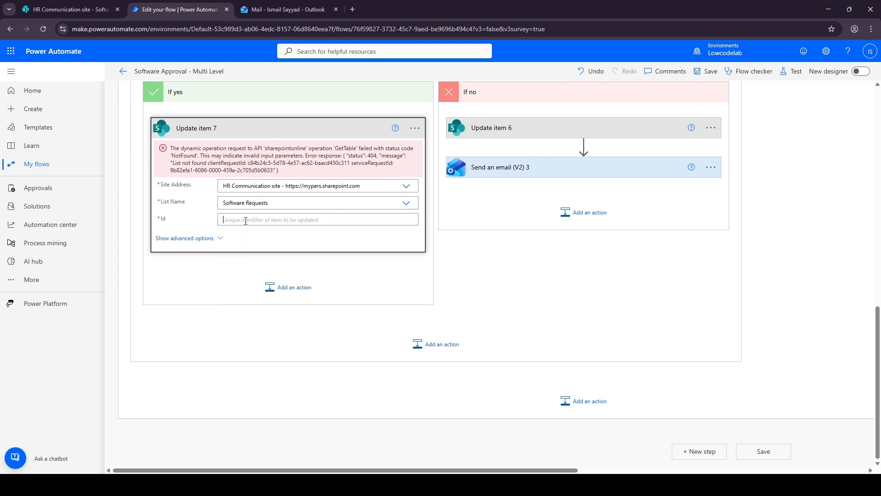
Set Update item 7's Id to the ID dynamic content and its Status Value to Approved
scroll(464, 390, "down", 1)
left_click(471, 442)
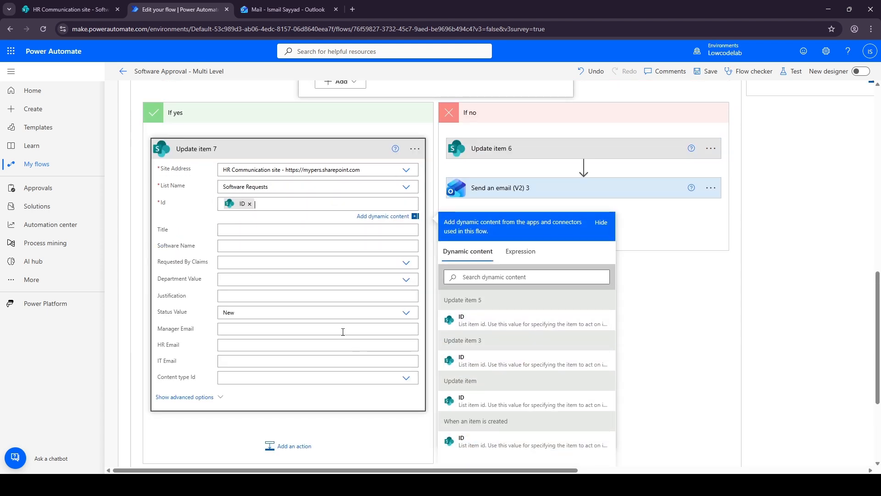
left_click(404, 314)
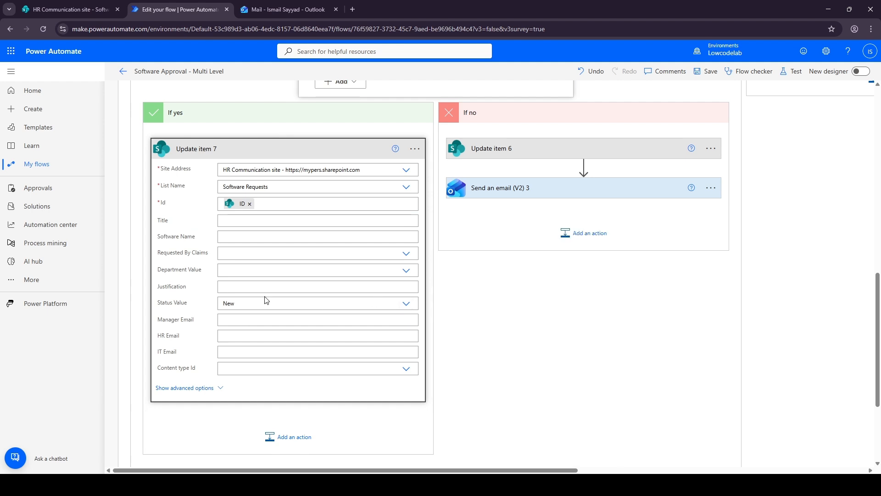
left_click(266, 302)
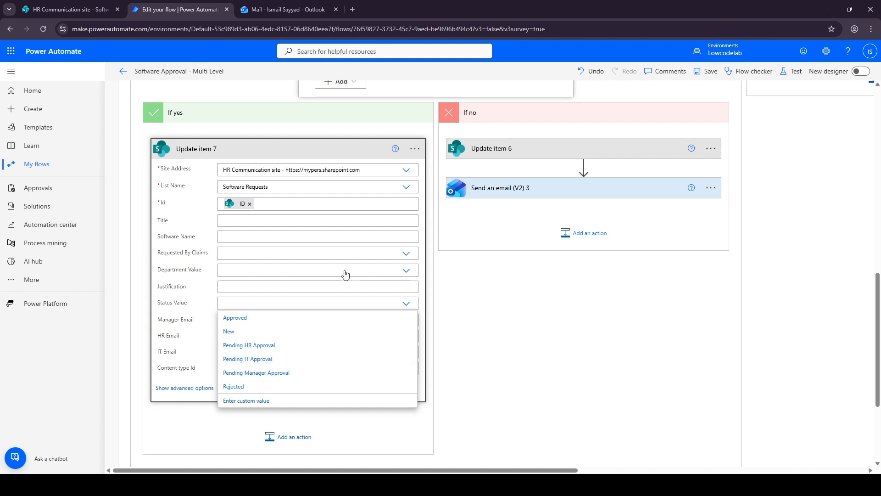
left_click(275, 317)
left_click(264, 154)
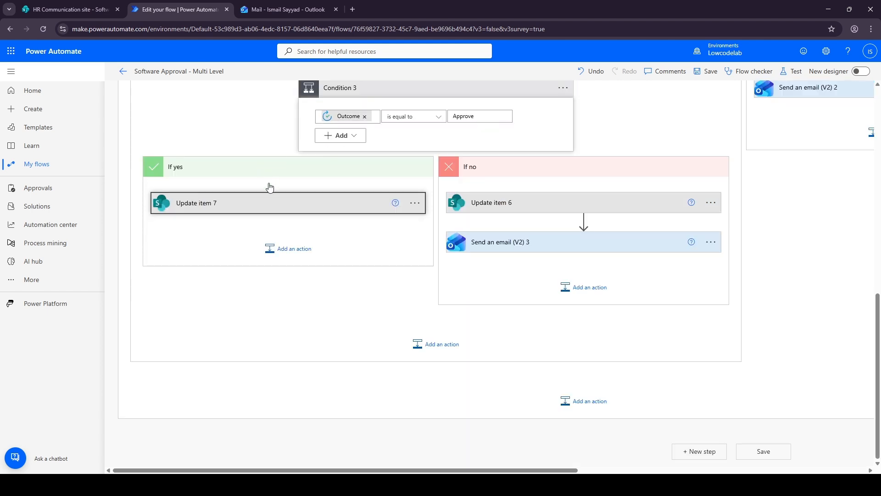
Add a Start and wait for an approval action after Update item 7 in Condition 3's If yes branch
left_click(274, 254)
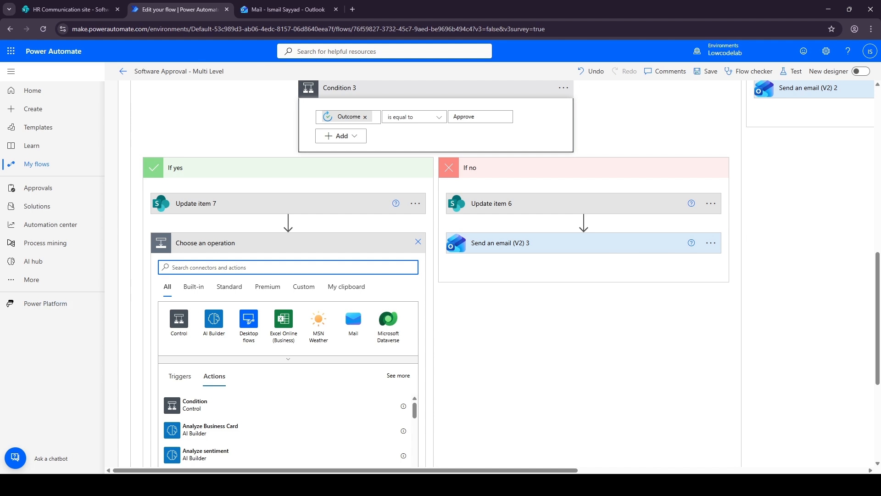
type("s")
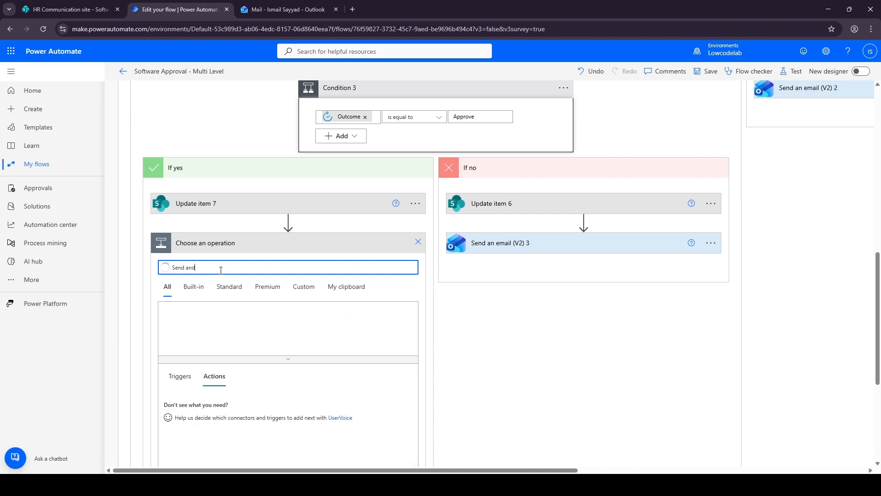
scroll(184, 304, "down", 1)
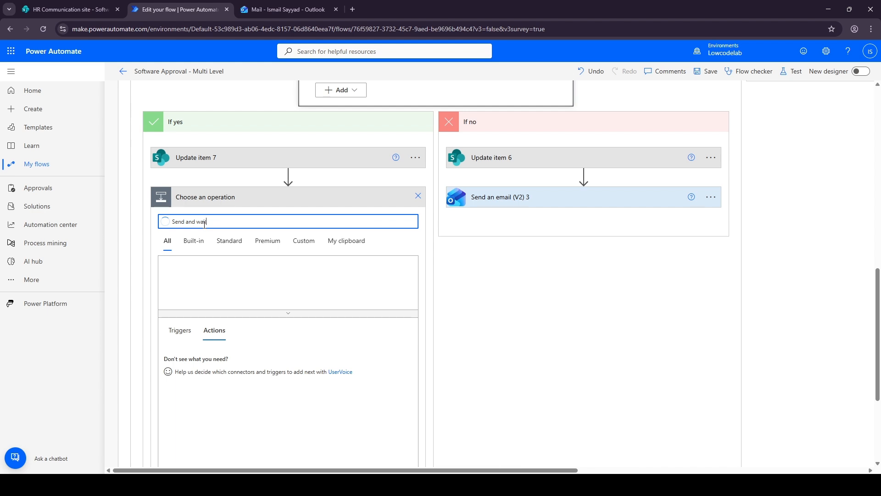
scroll(223, 269, "down", 2)
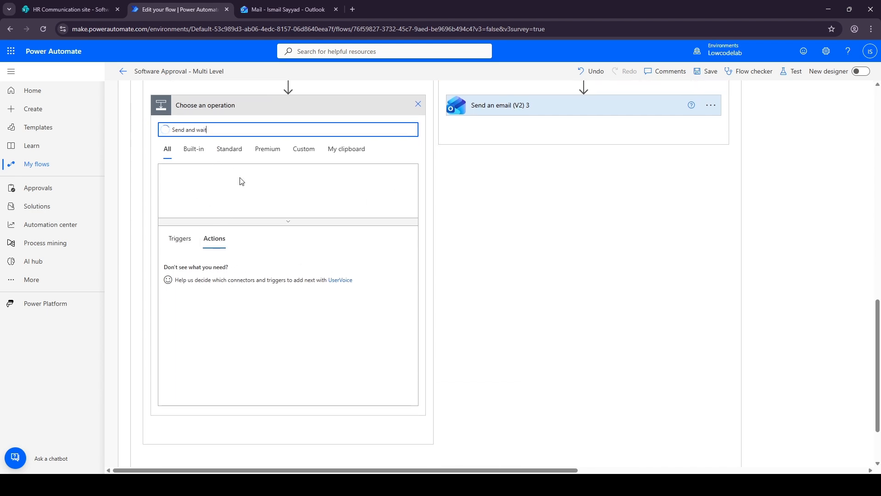
scroll(258, 274, "up", 5)
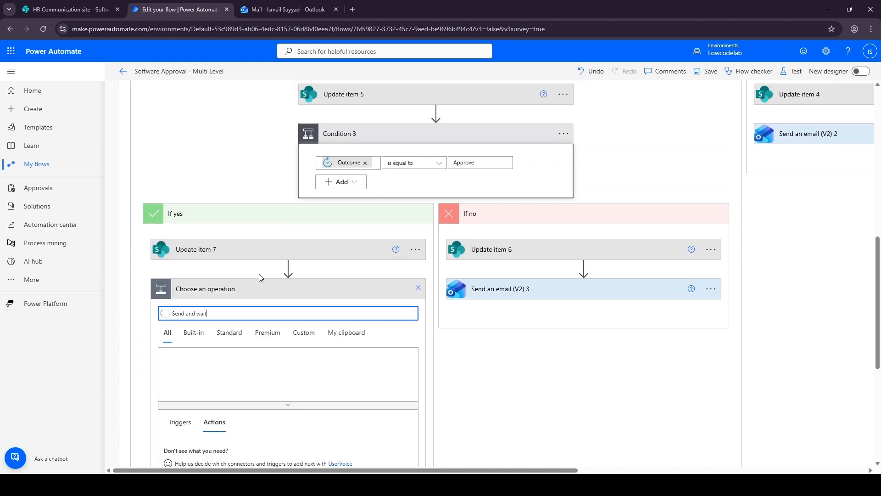
scroll(258, 281, "up", 3)
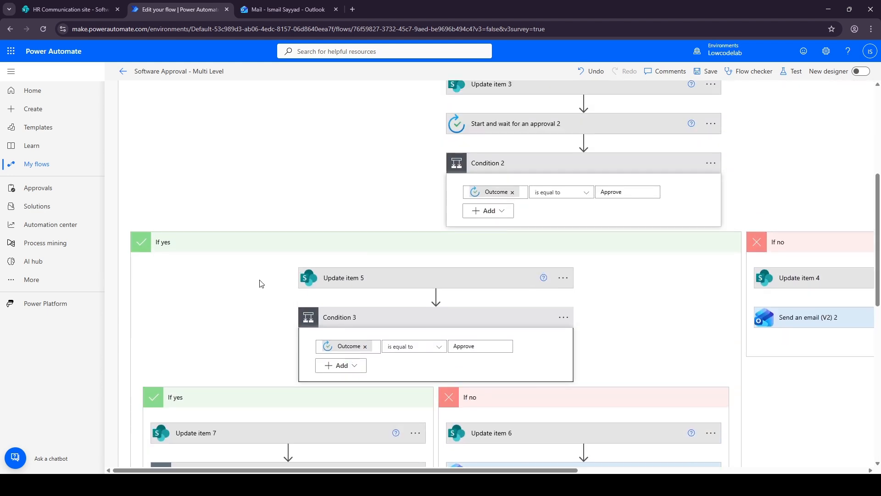
scroll(237, 305, "down", 4)
scroll(237, 305, "down", 1)
type("Start and wait")
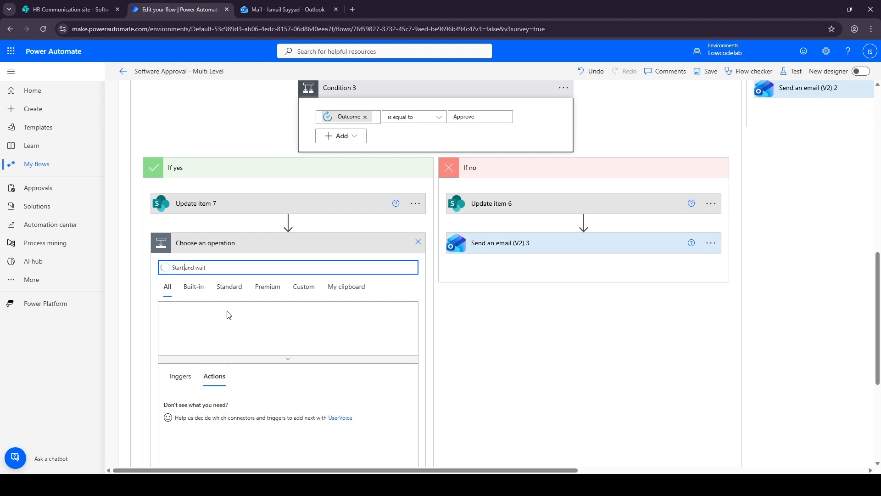
scroll(226, 315, "down", 2)
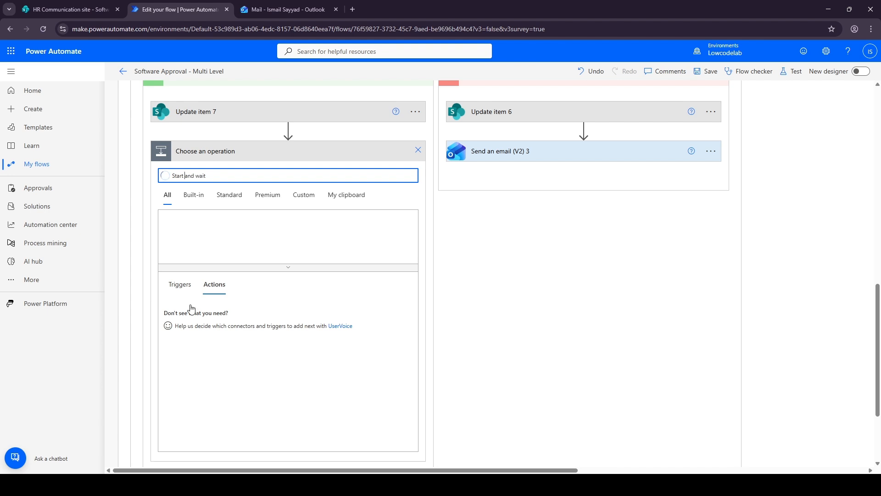
left_click(198, 320)
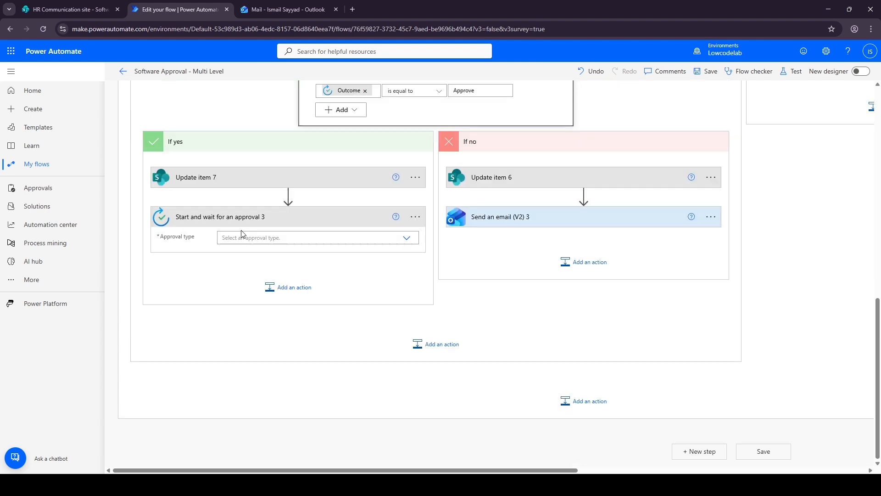
Set the approval type to Approve/Reject - First to respond and the title to "IT Final Approval -" followed by the Software Name dynamic content
left_click(405, 238)
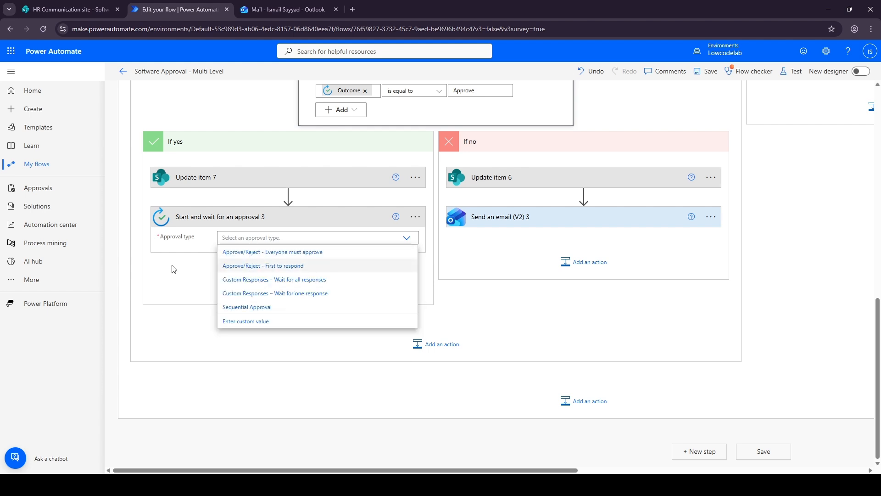
left_click(251, 267)
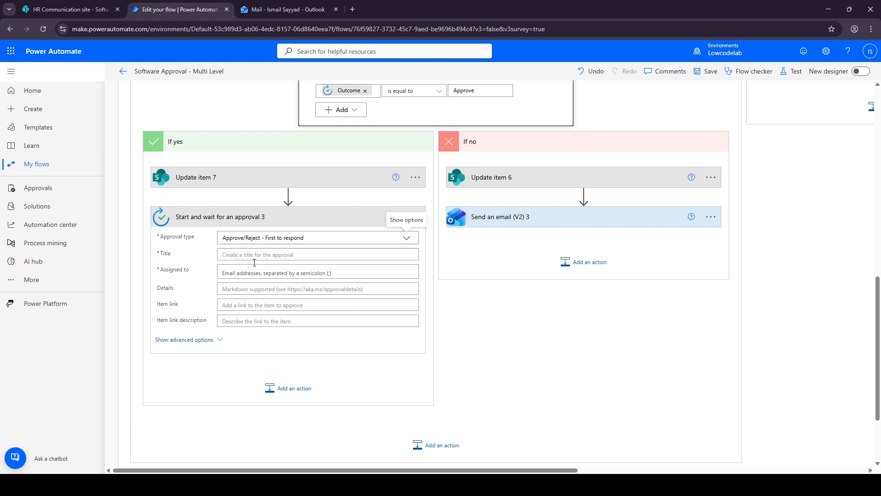
left_click(238, 256)
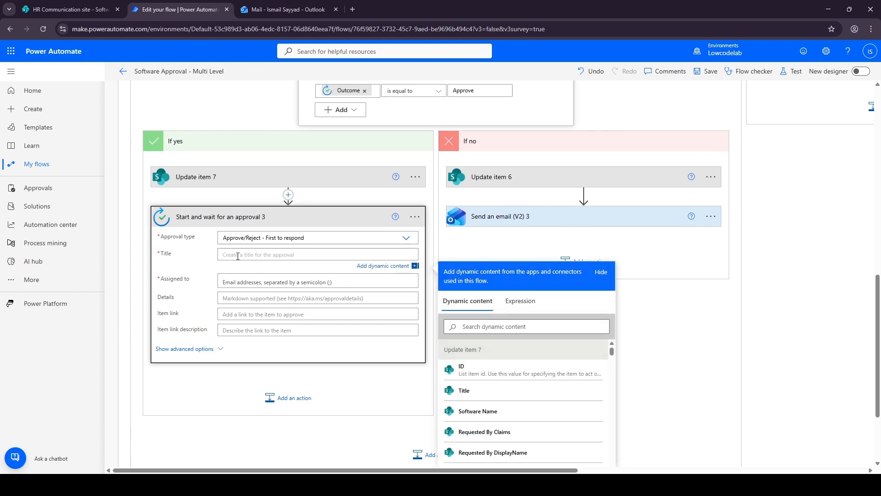
type("IT Final Approval -")
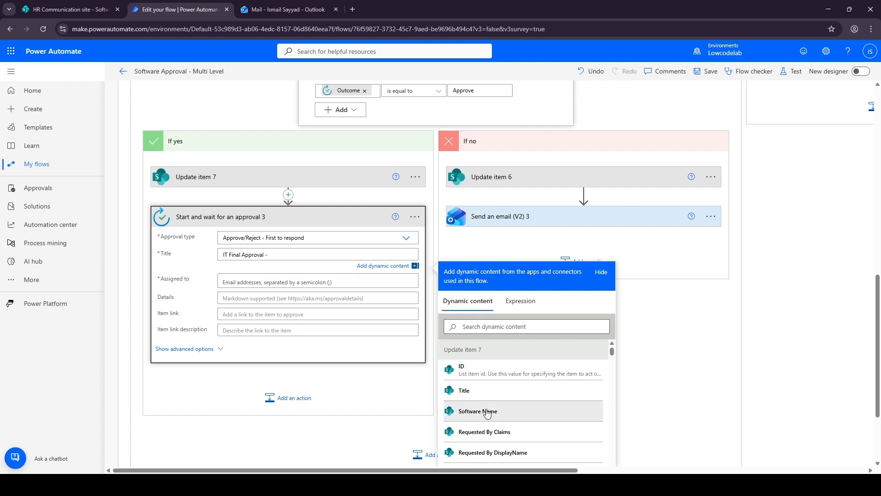
left_click(473, 410)
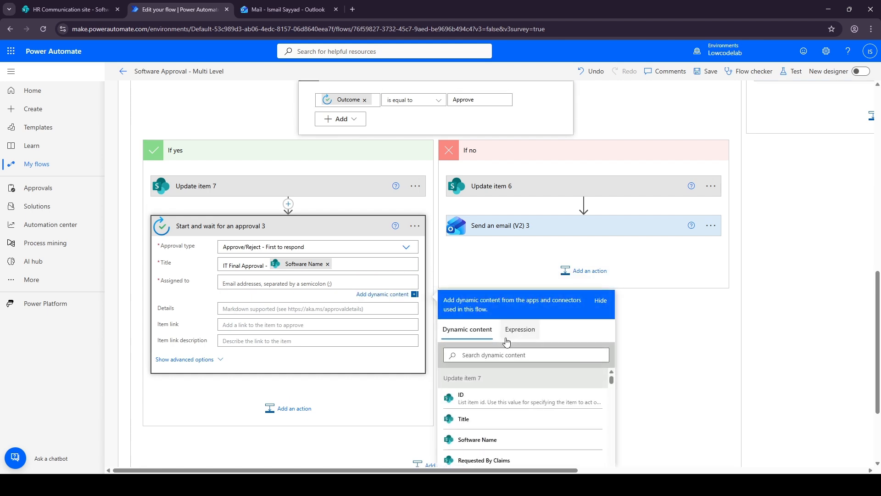
Assign Start and wait for an approval 3 to the IT Email dynamic content
left_click(505, 356)
type("IT")
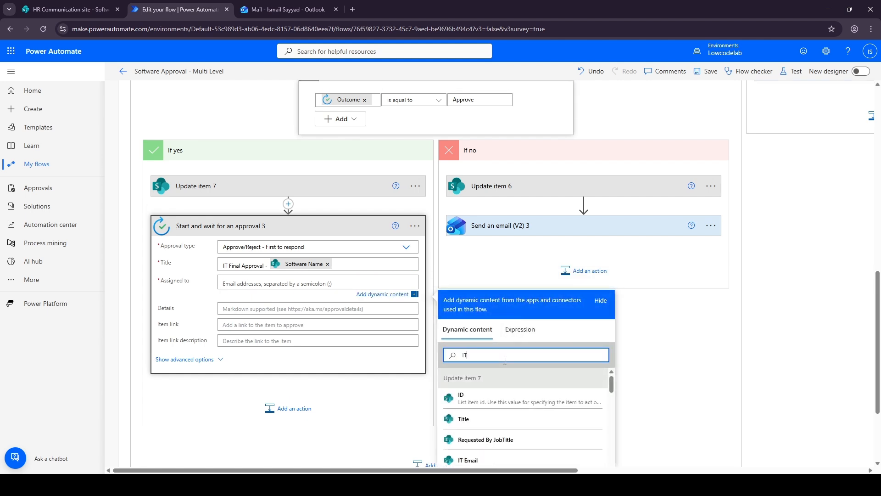
scroll(533, 399, "down", 2)
scroll(534, 399, "down", 4)
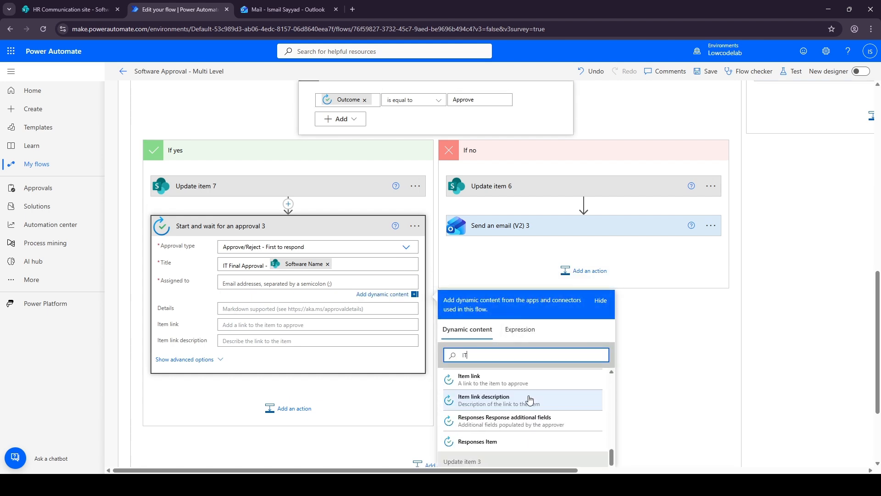
scroll(516, 408, "up", 3)
scroll(516, 408, "up", 4)
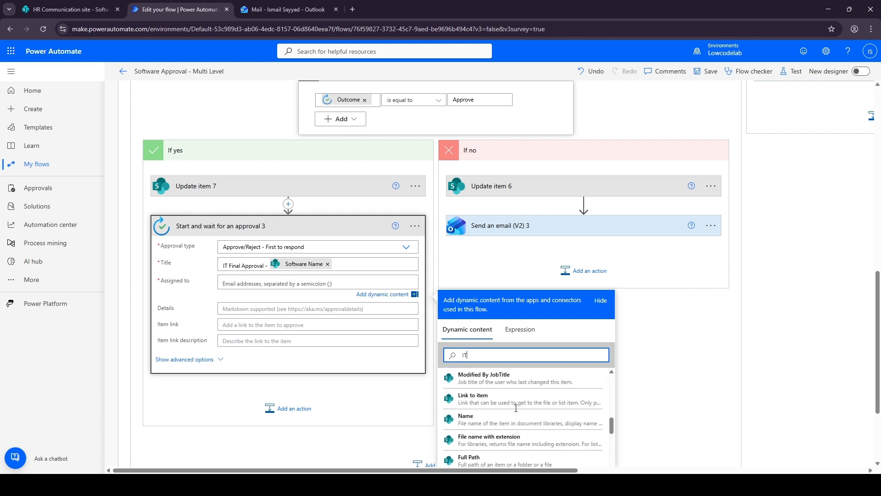
Fill the approval details with "Hello IT Team," and "This software request has been approved by Manager and HR."
left_click(235, 309)
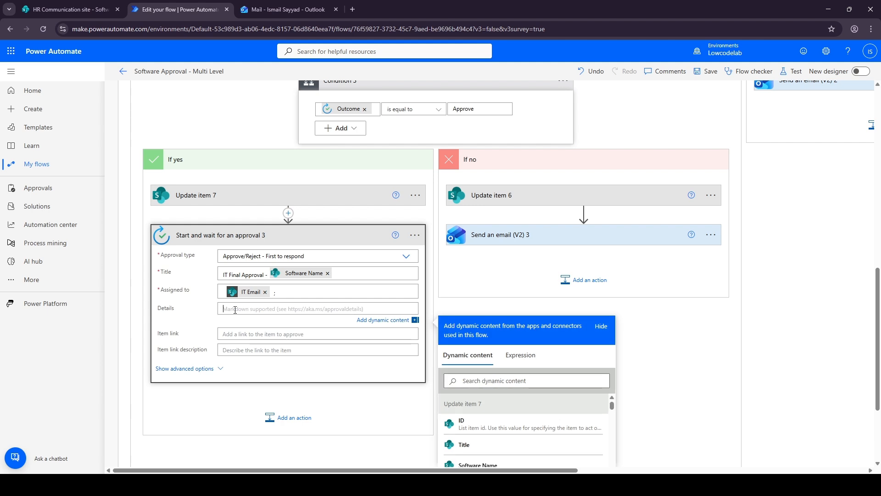
type("Hello IT team")
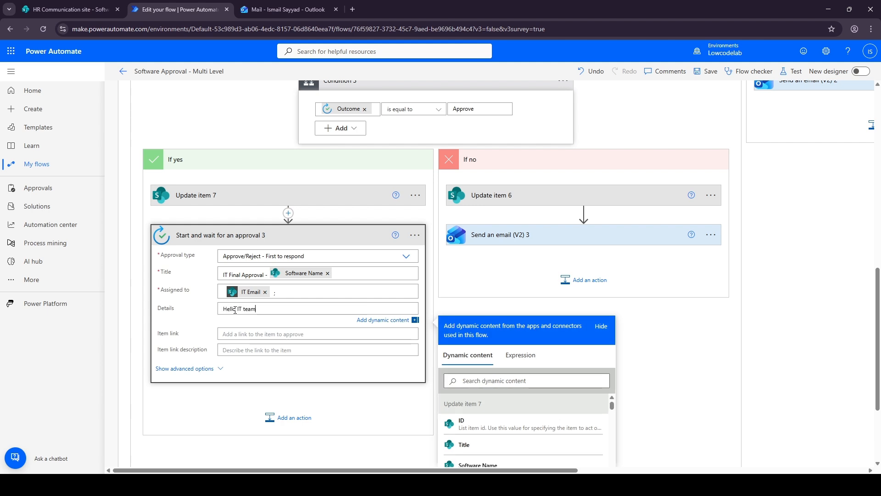
type("Team,")
key("Return")
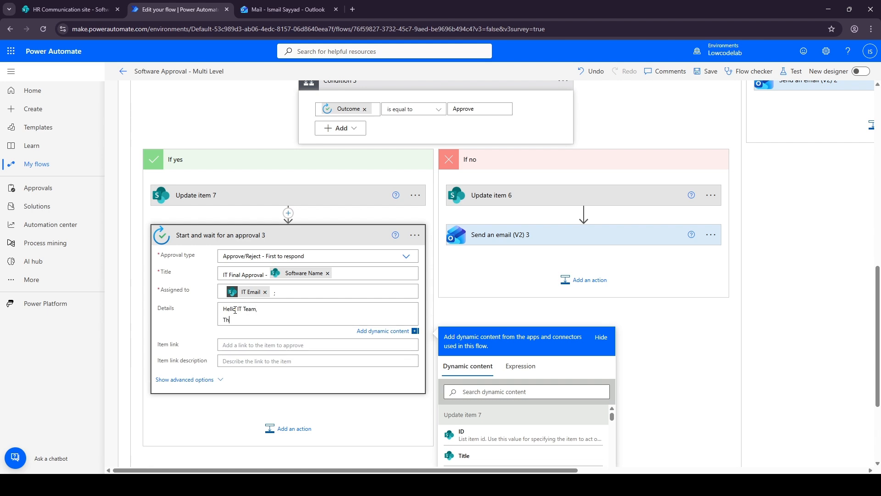
type("This software")
type(" request")
type(" has been approved")
type(" by Mnag")
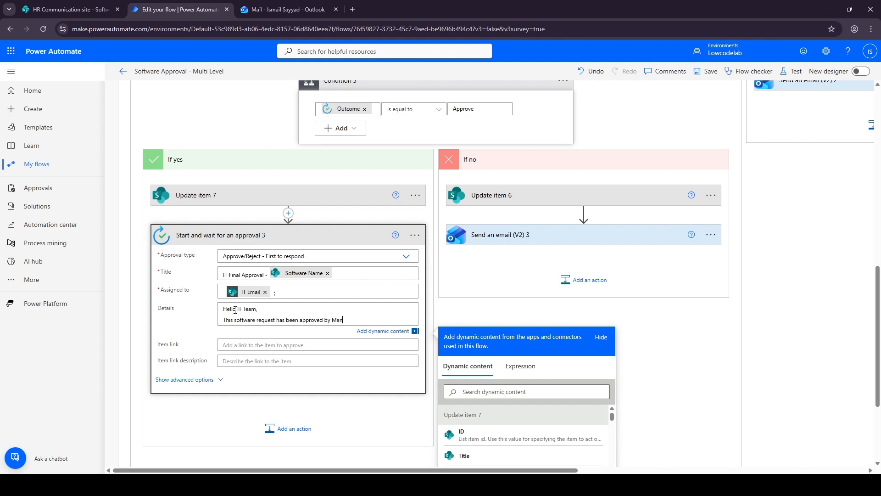
type("ager and HR.")
key("Return")
key("Return")
Add a "Software Name:" line with the Software Name dynamic content to the details of Start and wait for an approval 3
type("Softwea")
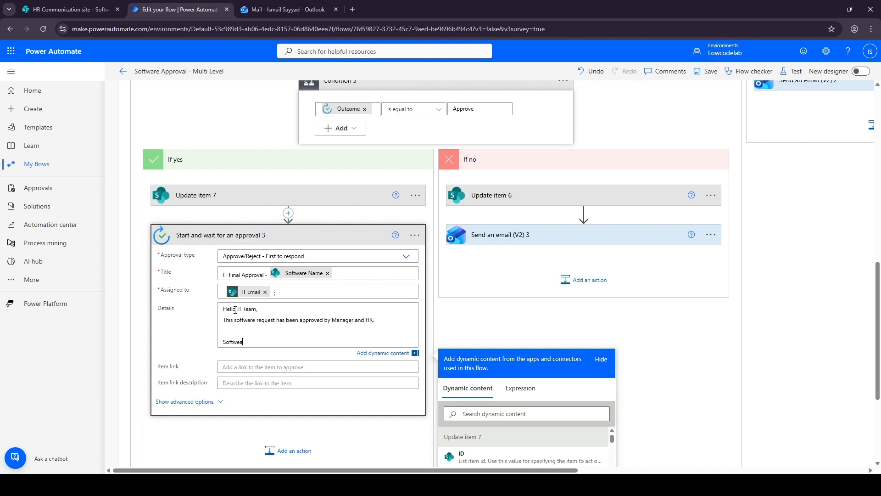
key("BackSpace")
key("BackSpace")
type("are Name:")
scroll(497, 348, "down", 3)
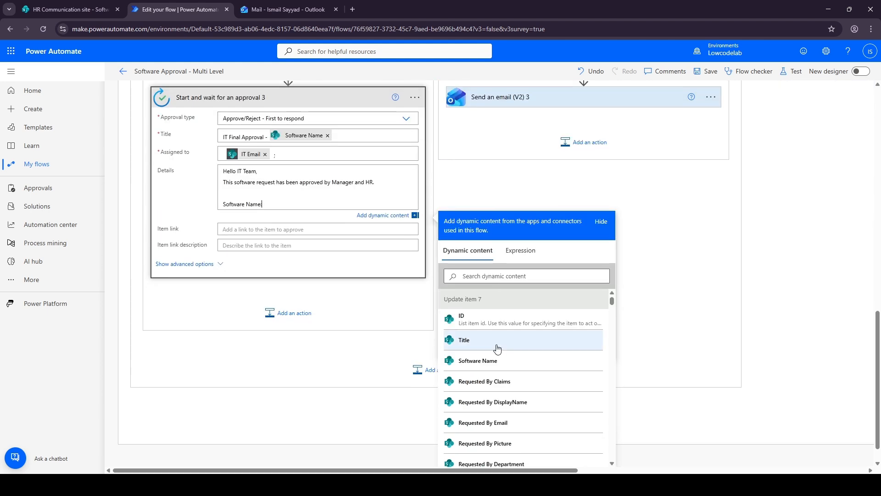
left_click(478, 362)
Add a "Requested by:" line with the Requested By DisplayName dynamic content to the approval details
key("Return")
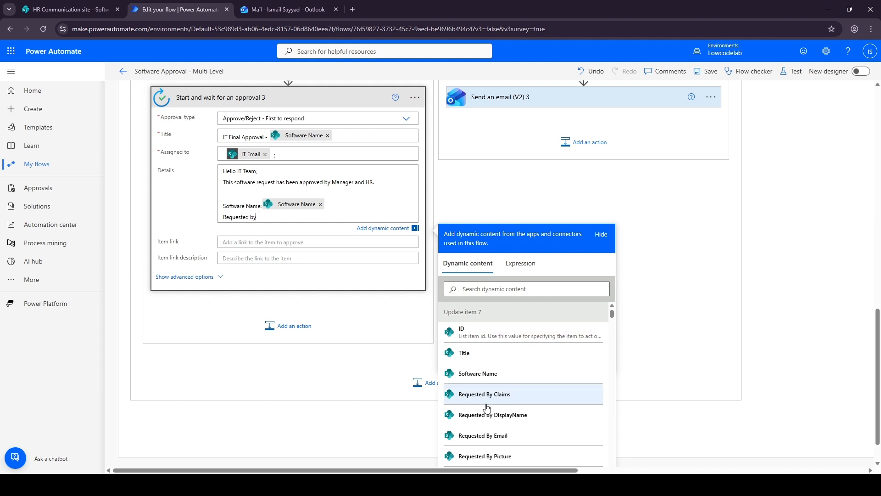
type("Requested by:")
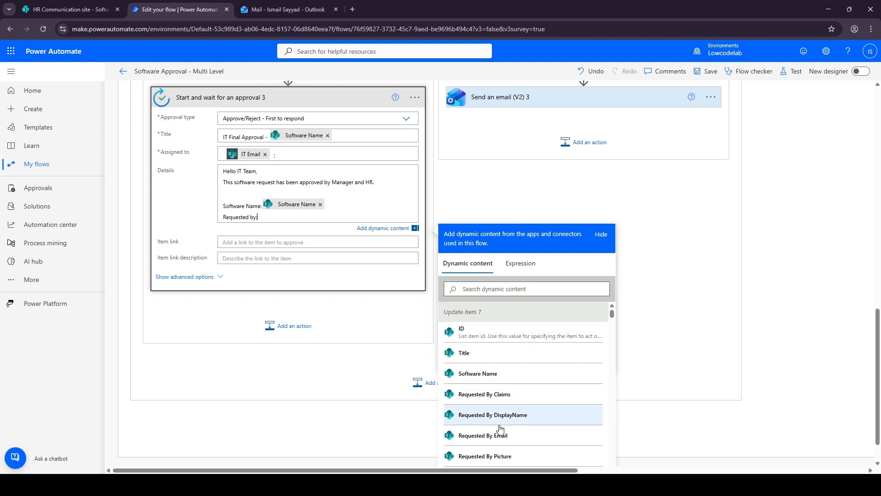
left_click(498, 418)
key("BackSpace")
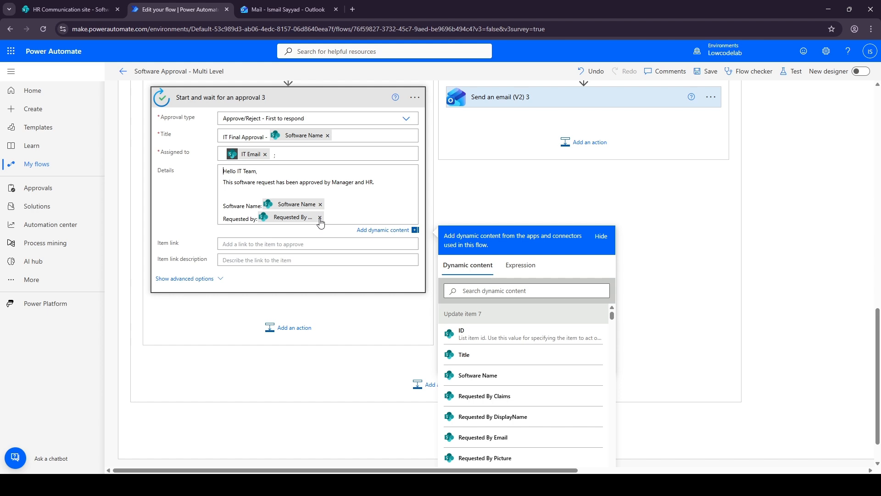
Add a "Department:" line with the Department Value dynamic content to the approval details
key("Return")
type("Department")
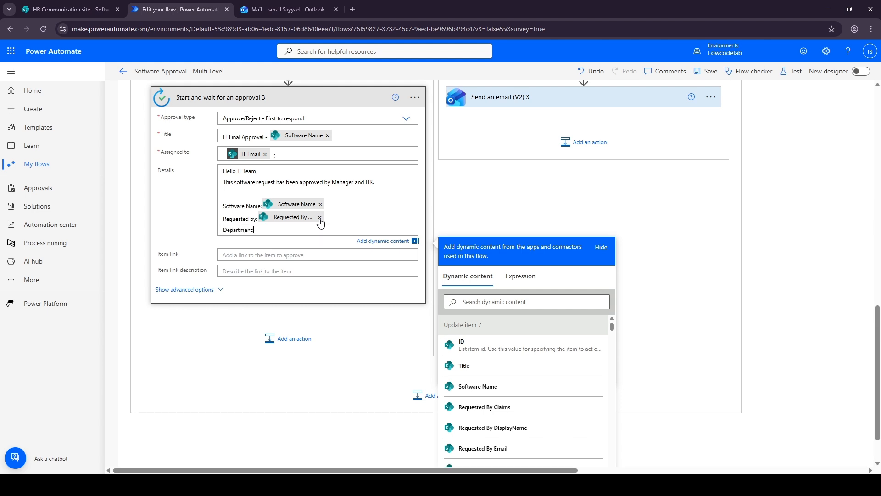
type(":")
scroll(486, 395, "down", 2)
left_click(480, 438)
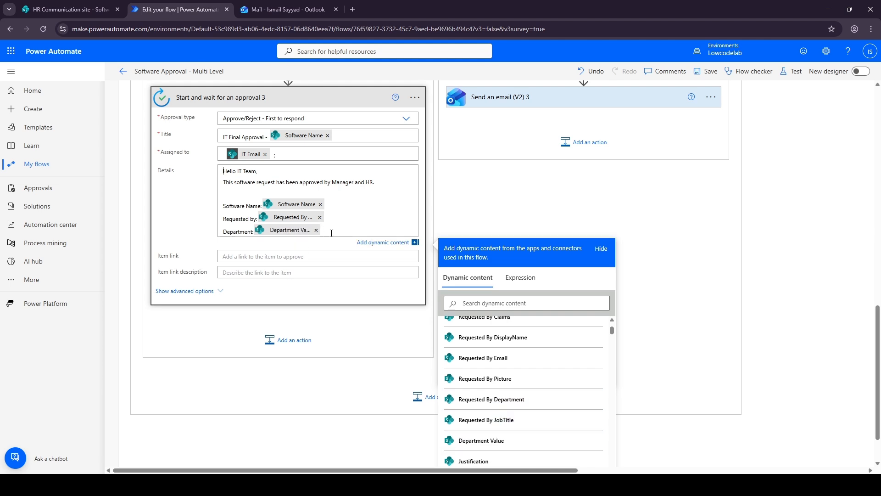
End the approval details with "Please provide final approval." and "Thank you.", then collapse the approval action
key("Return")
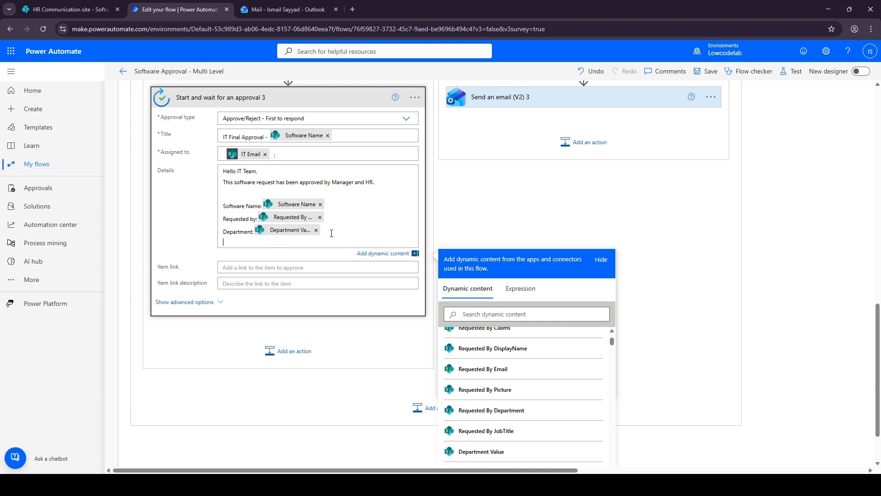
key("Return")
type("Please provide")
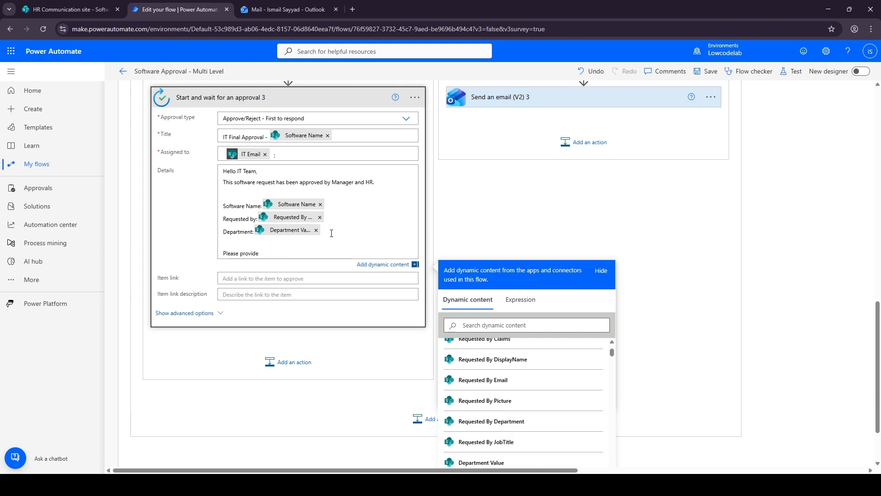
type(" final approval.")
key("Return")
key("Return")
type("Th")
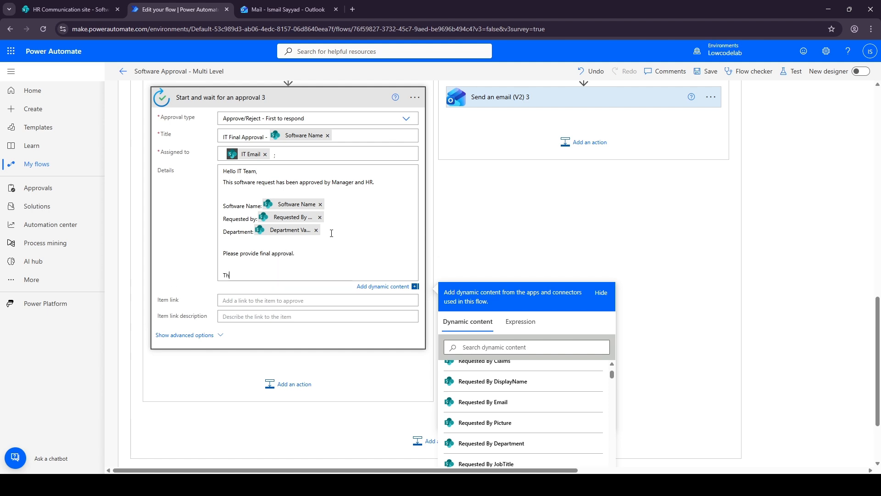
type("ank you.")
left_click(259, 98)
Add a Condition after Start and wait for an approval 3 that checks whether its Outcome is equal to Approve
left_click(282, 286)
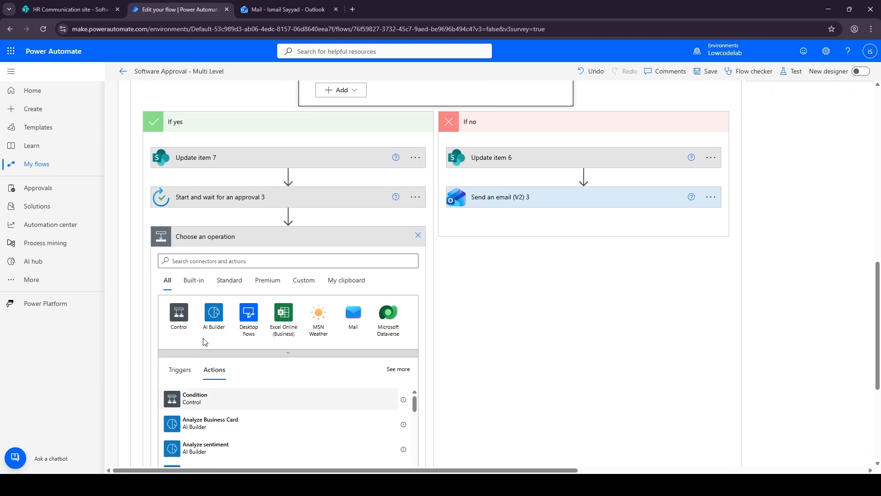
left_click(188, 399)
left_click(351, 266)
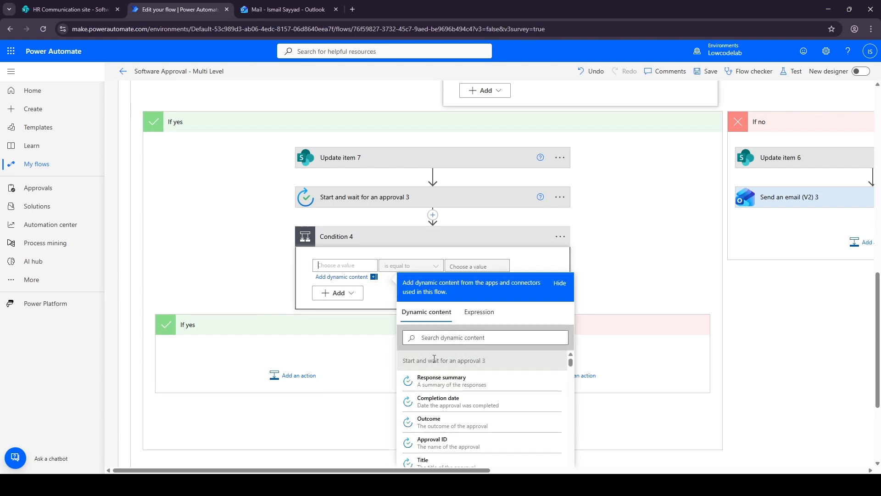
left_click(429, 421)
left_click(486, 264)
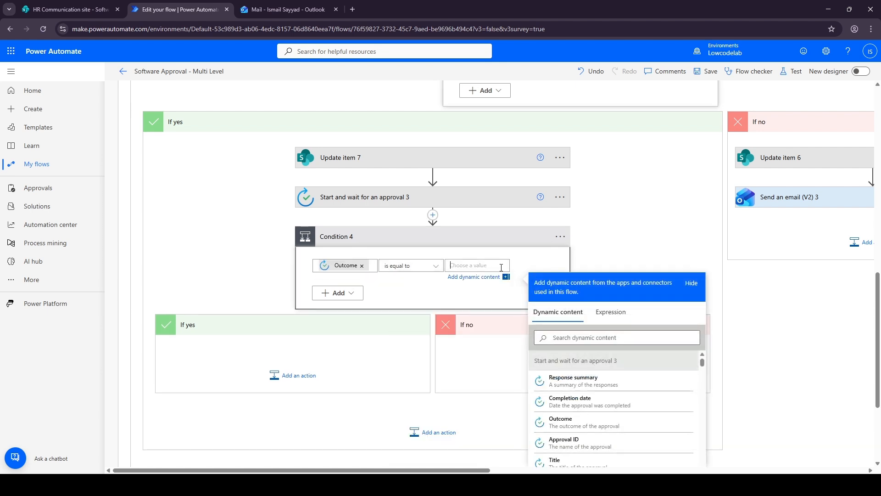
type("Approve")
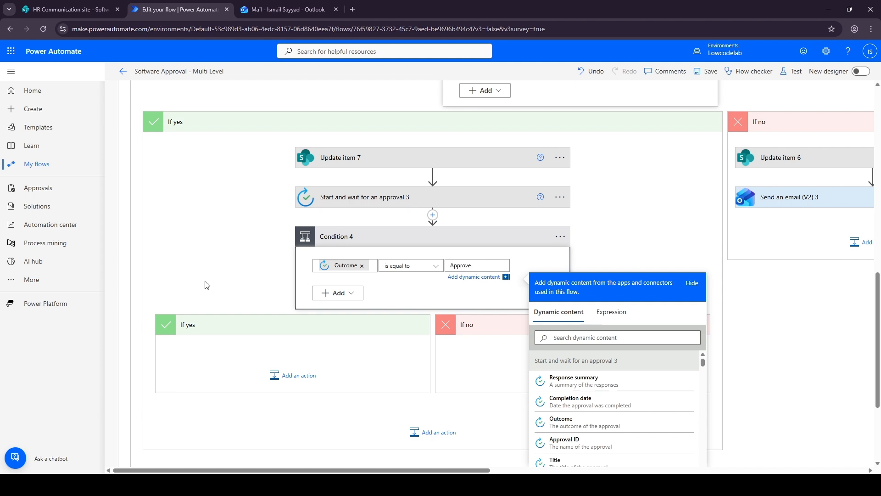
left_click(203, 285)
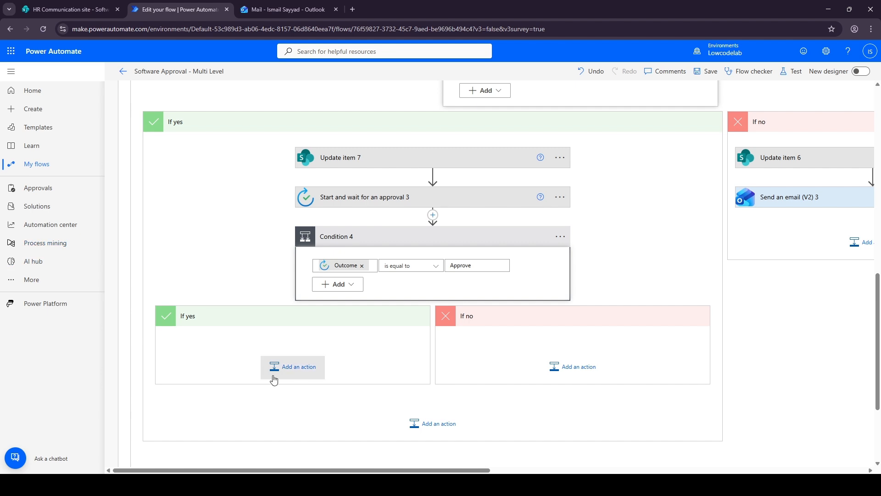
Add a SharePoint Update item action to Condition 4's If yes branch
scroll(249, 299, "down", 1)
left_click(278, 319)
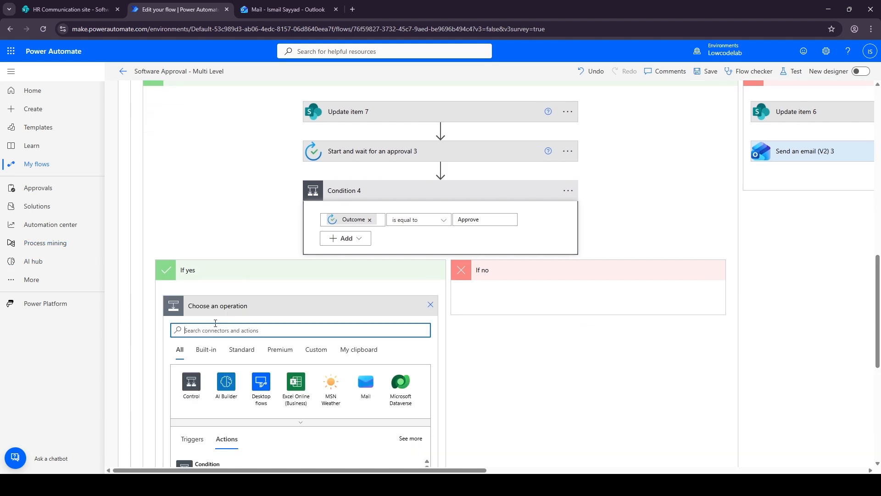
type("Update Item")
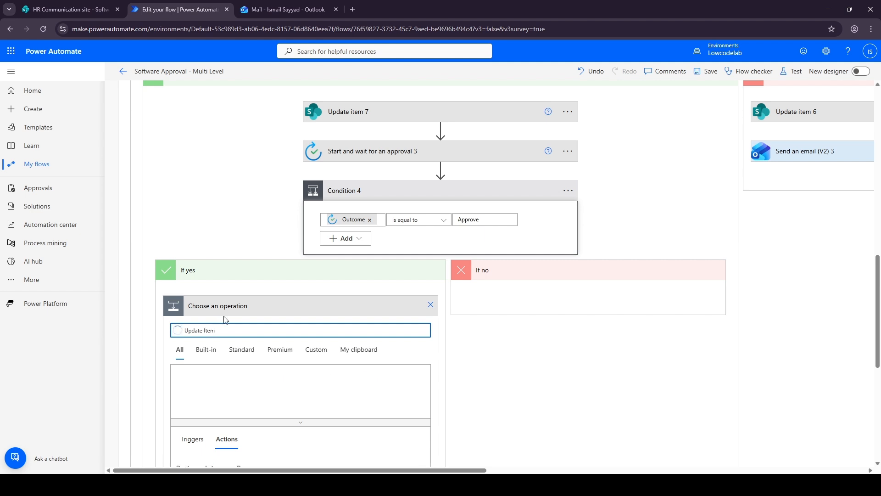
scroll(216, 321, "down", 3)
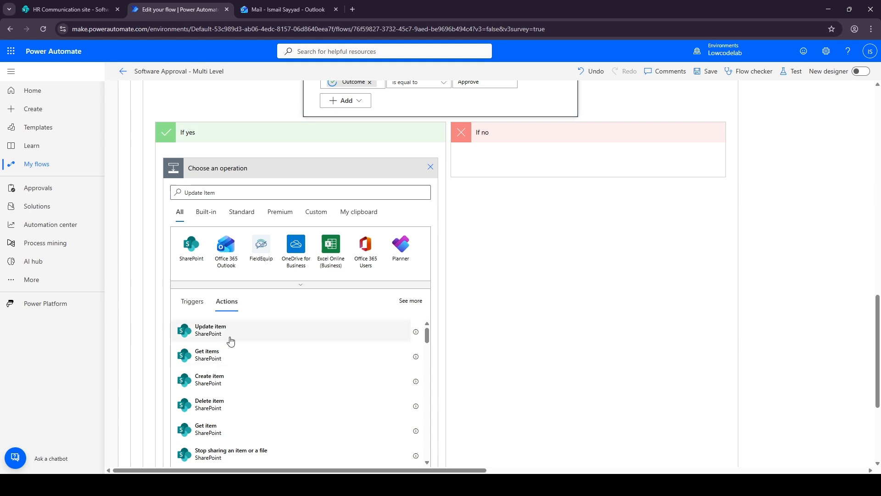
left_click(234, 330)
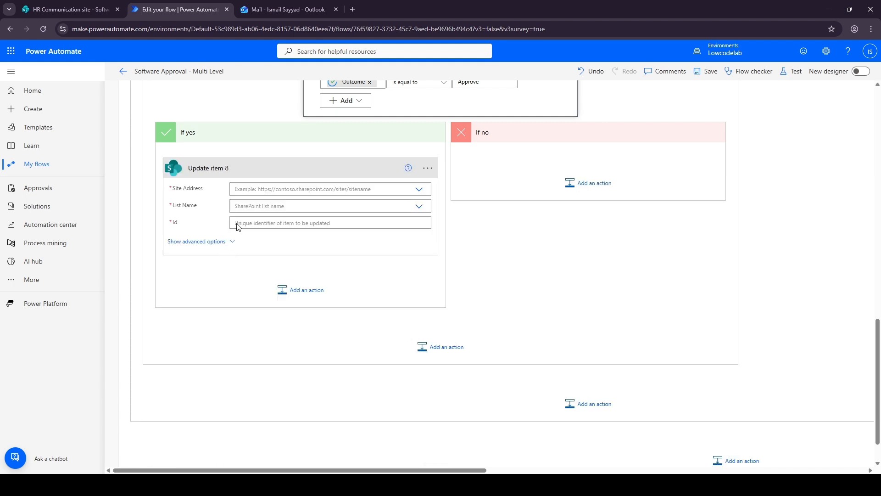
Point Update item 8 to the HR Communication site and its Software Requests list
left_click(260, 189)
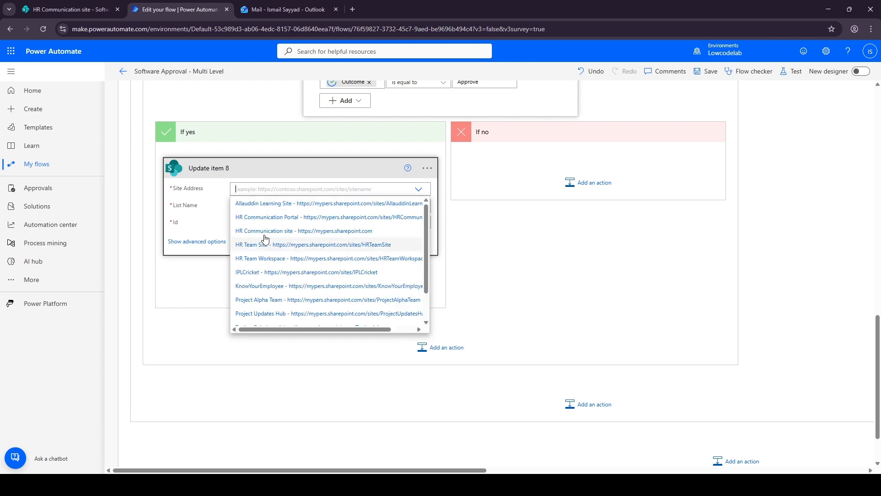
left_click(266, 232)
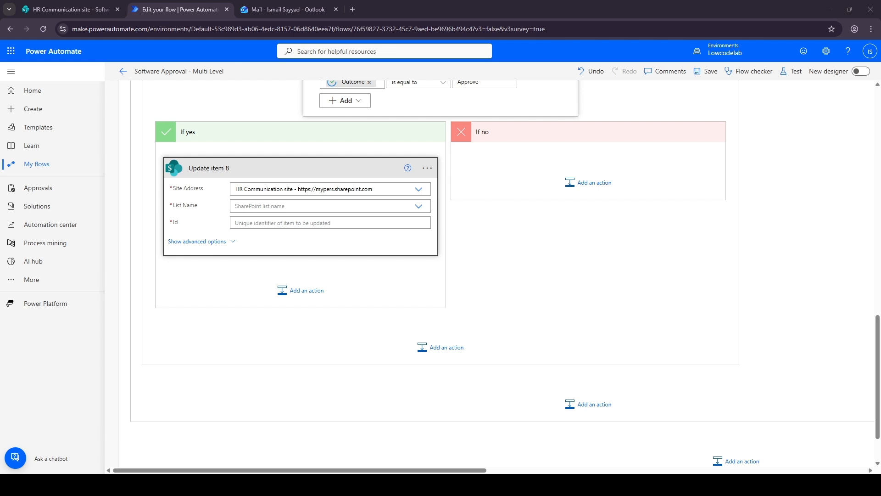
left_click(264, 204)
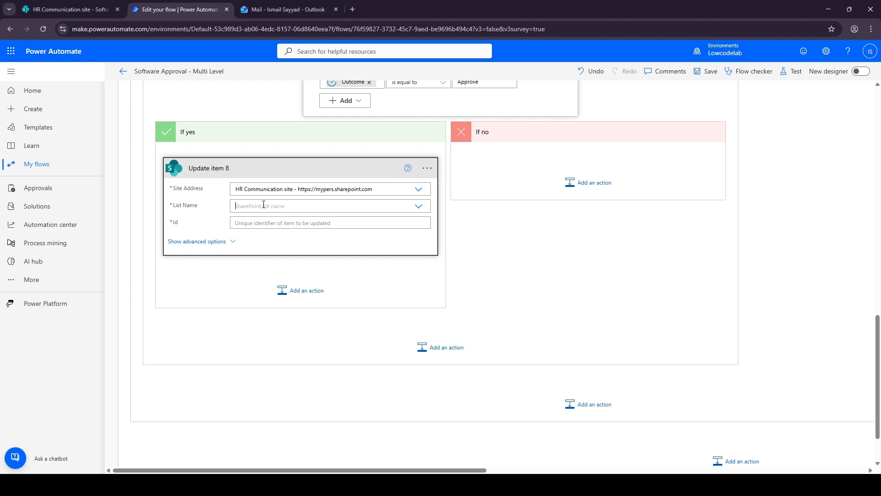
scroll(281, 257, "down", 10)
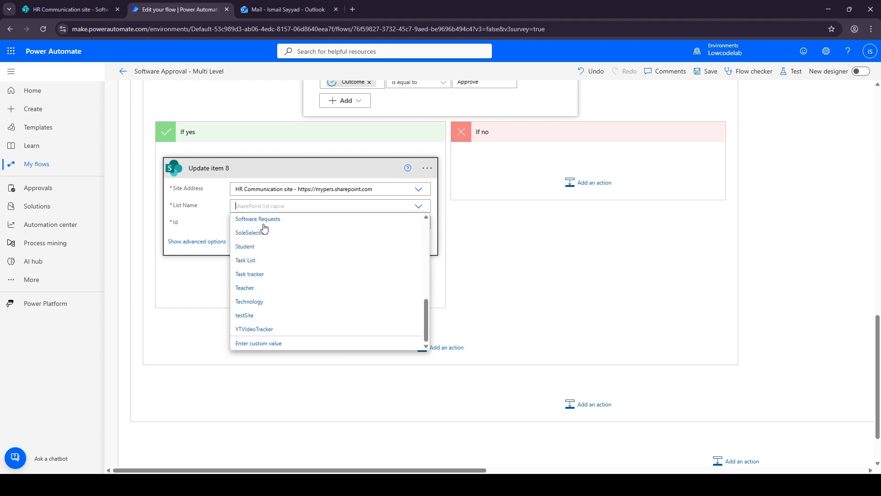
left_click(260, 219)
Set Update item 8's Id to the ID from When an item is created and its Status Value to Approved
left_click(260, 223)
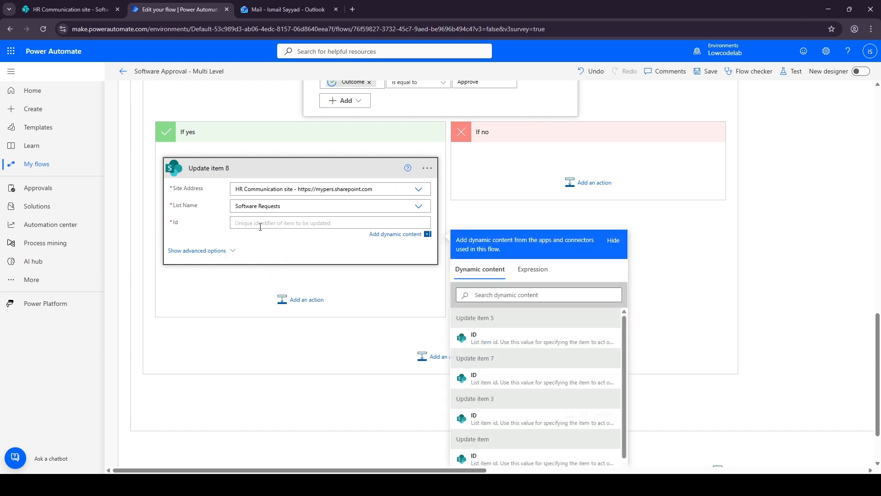
scroll(523, 413, "down", 1)
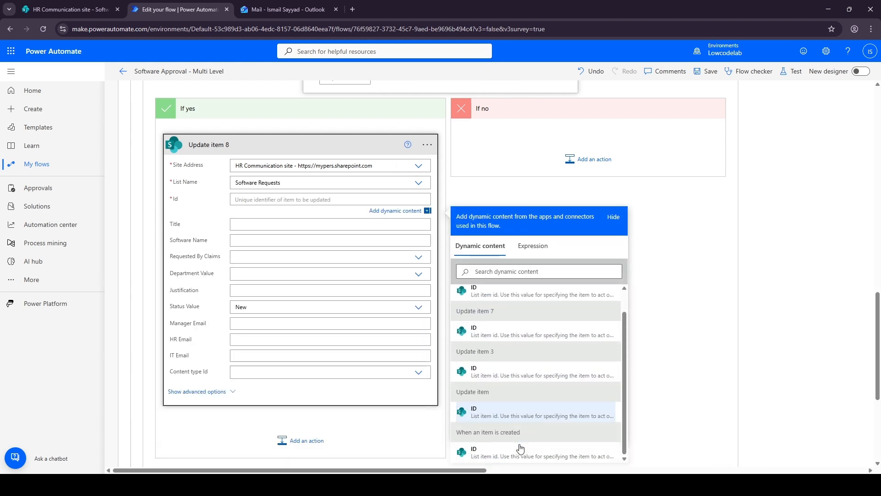
left_click(520, 450)
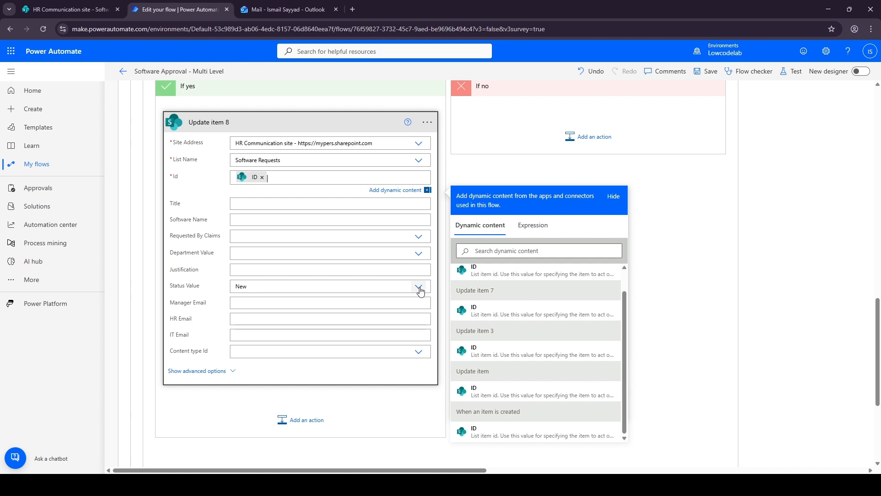
left_click(286, 287)
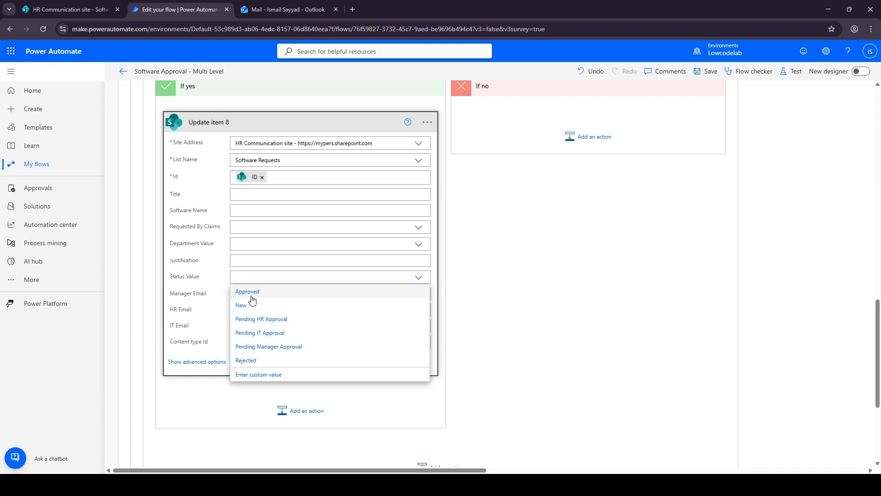
key("Return")
Add a SharePoint Update item action to Condition 4's If no branch
left_click(573, 134)
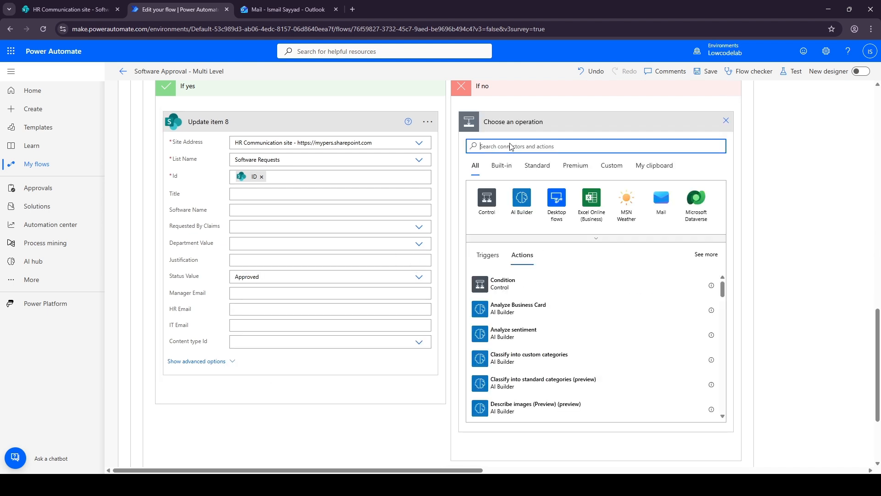
left_click(510, 146)
type("Update ")
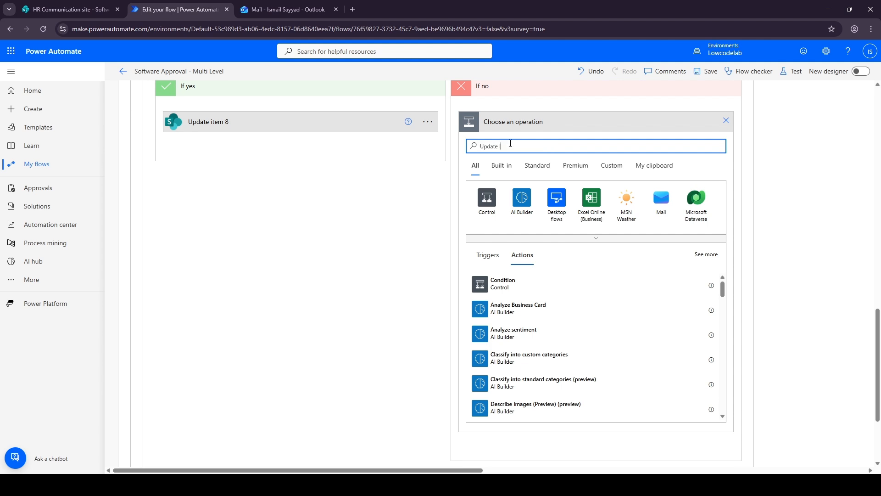
type("Item")
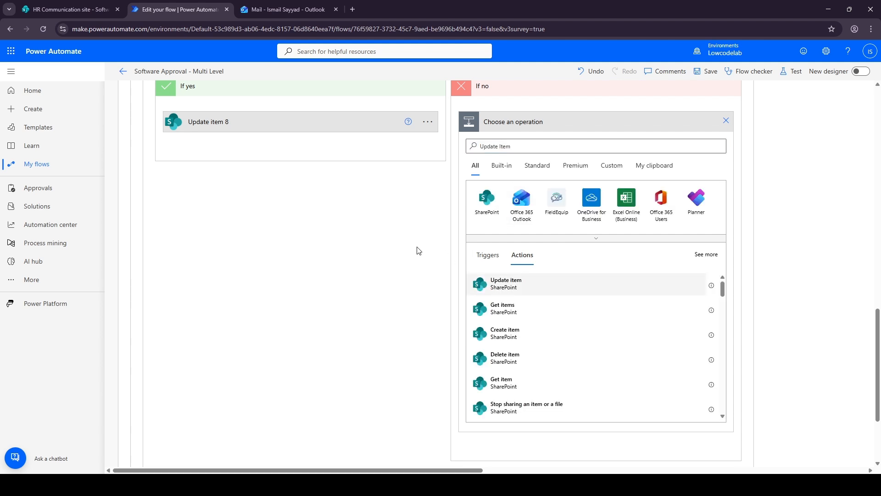
left_click(506, 284)
Point Update item 9 to the HR Communication site and its Software Requests list
left_click(663, 145)
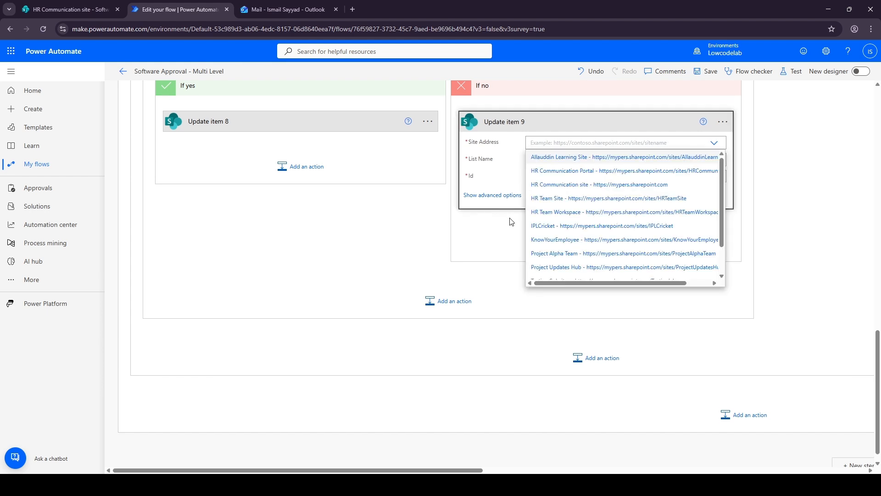
left_click(552, 188)
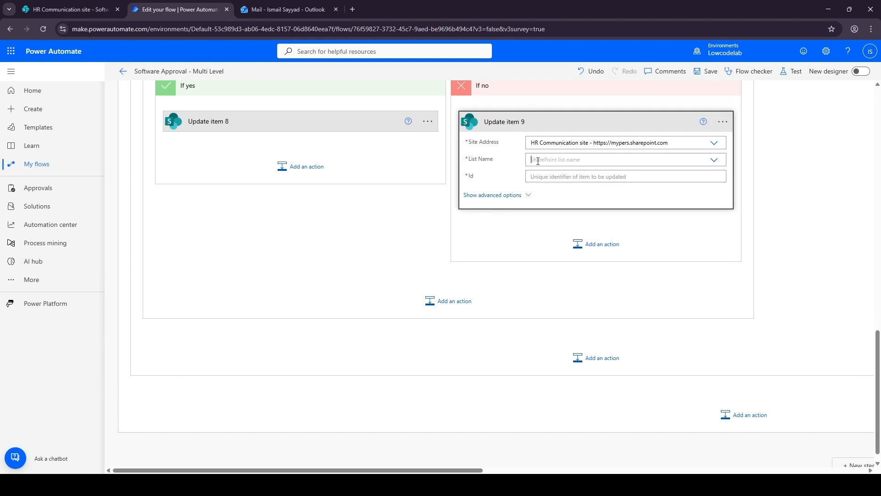
left_click(538, 160)
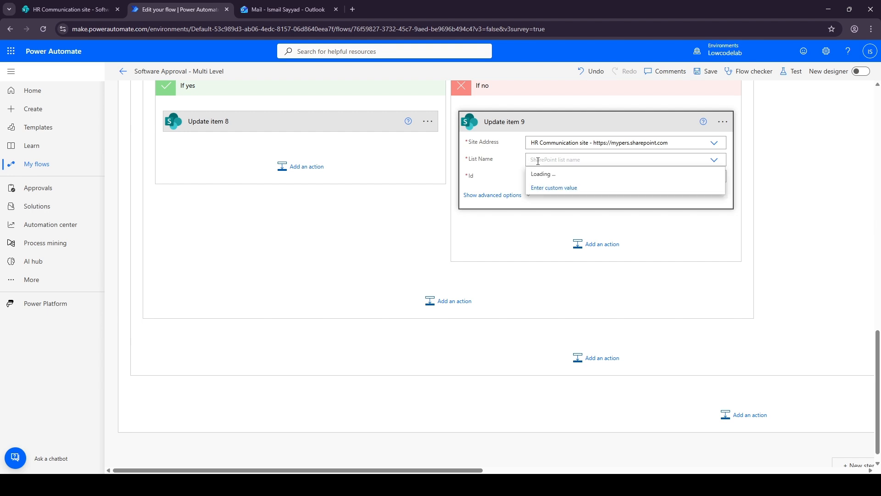
scroll(555, 229, "down", 10)
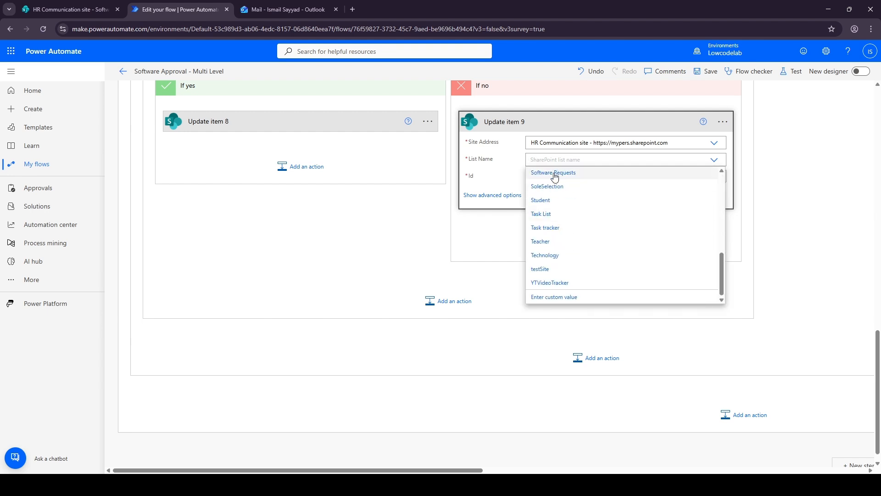
left_click(555, 173)
Set Update item 9's Id to the ID from When an item is created and its Status Value to Rejected
left_click(544, 176)
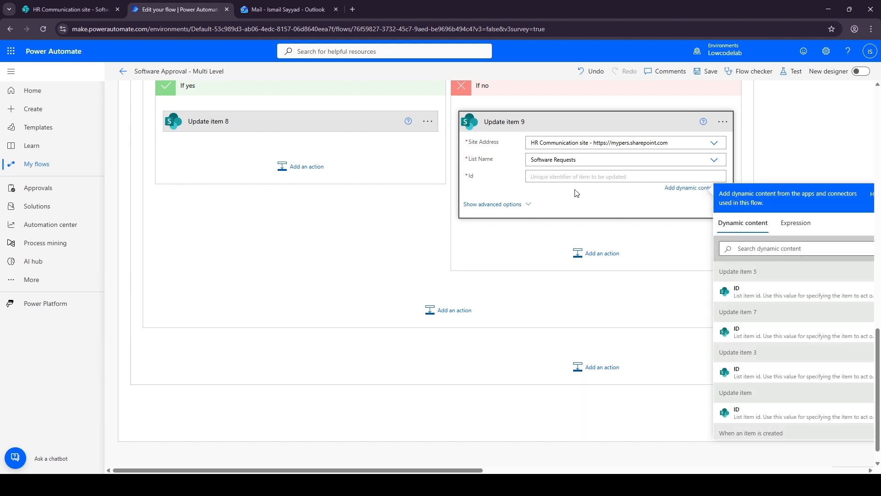
scroll(734, 408, "down", 1)
left_click(737, 429)
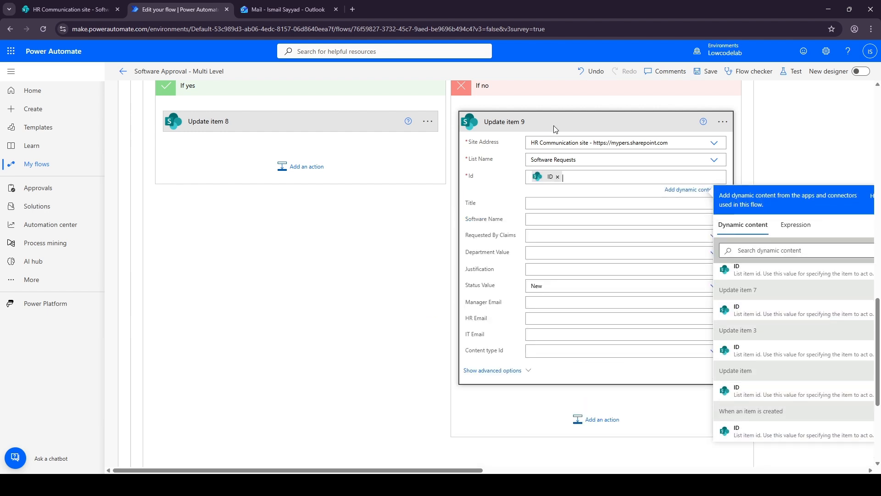
left_click(573, 288)
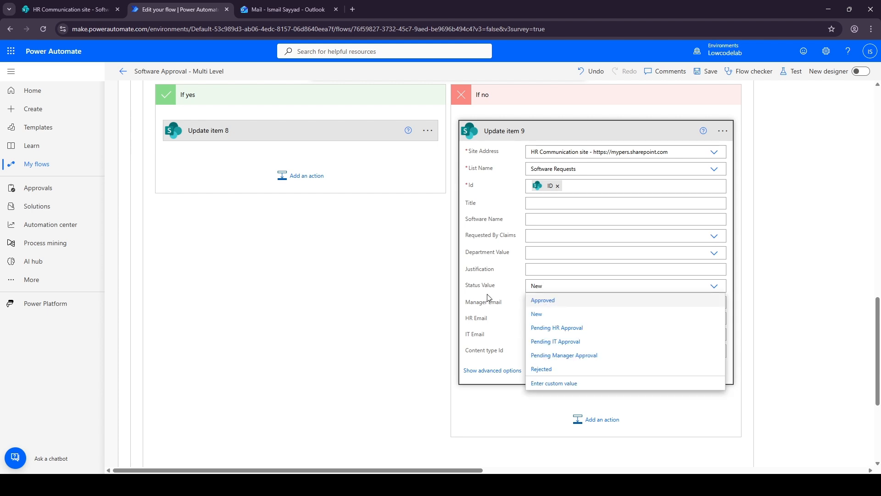
left_click(541, 369)
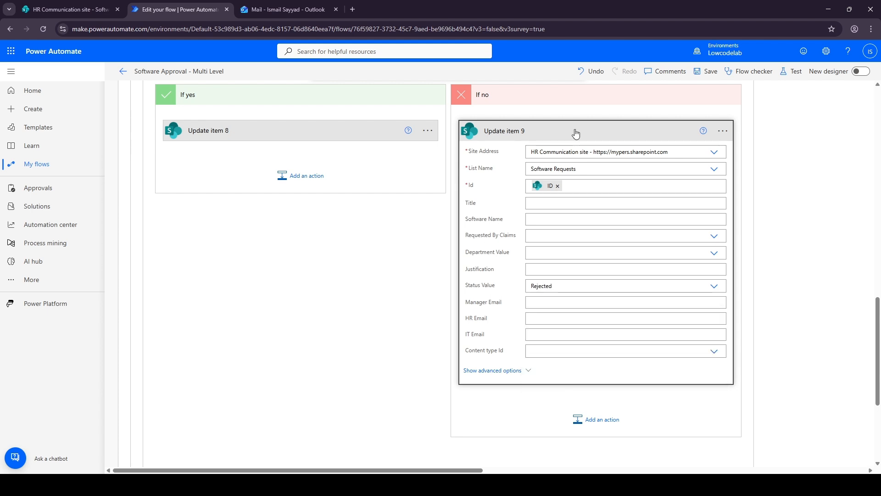
left_click(576, 131)
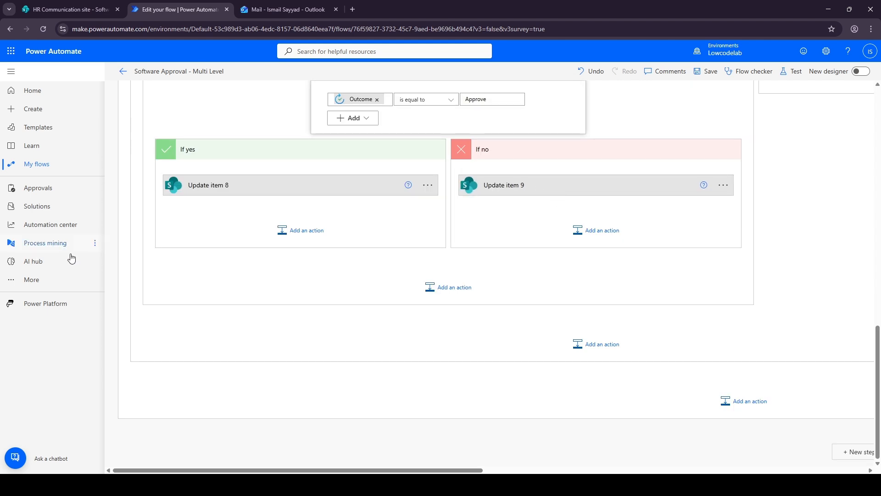
Add an Office 365 Outlook Send an email (V2) action after Update item 8 in Condition 4's If yes branch
left_click(281, 229)
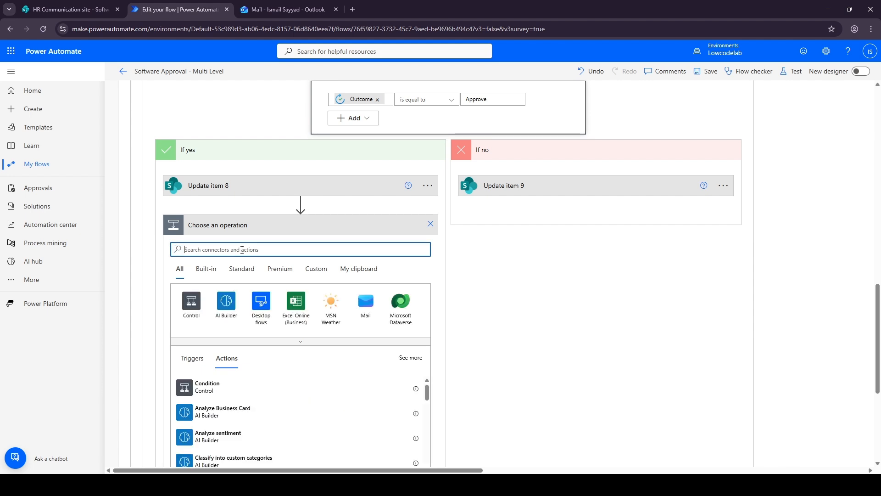
type("Send A")
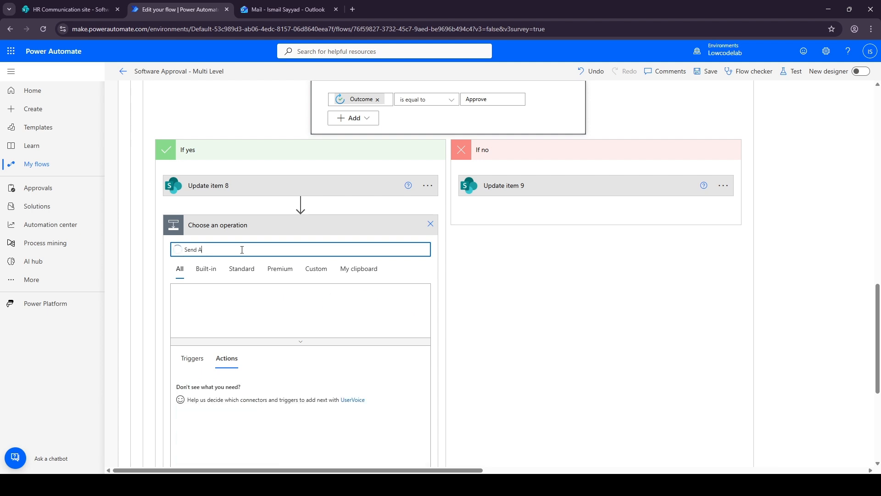
type("n")
scroll(218, 339, "down", 1)
scroll(218, 340, "down", 1)
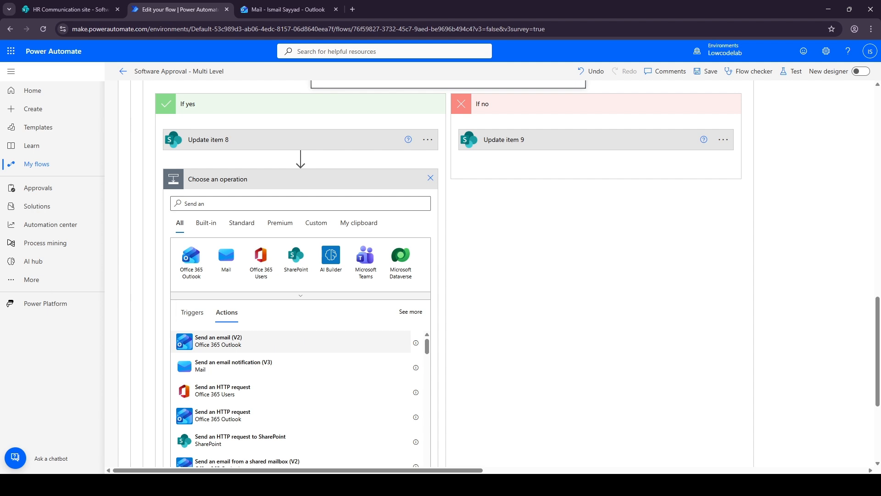
left_click(275, 337)
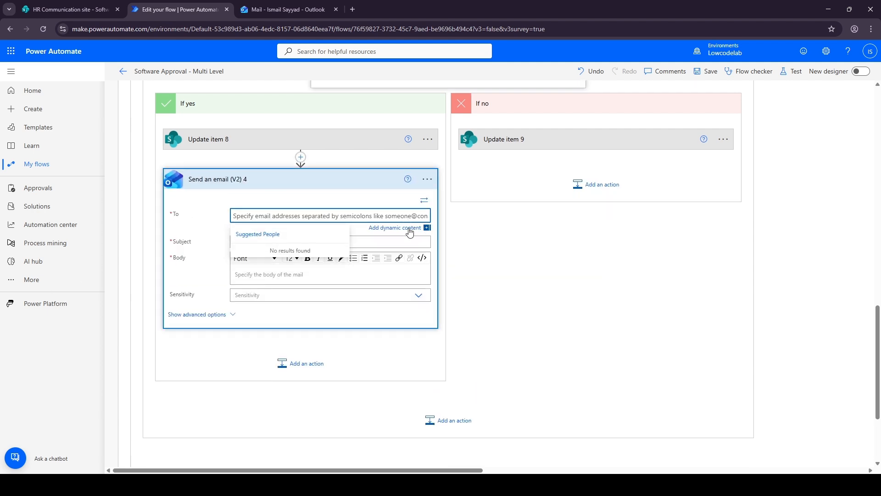
Address the approval email to Update item 8's Requested By Email with the subject "Software request fully approved"
left_click(498, 329)
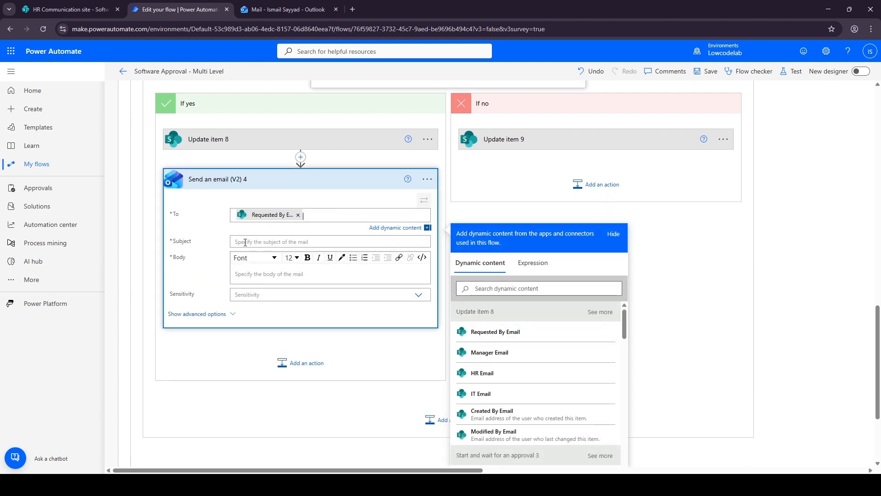
left_click(245, 242)
type("Software request fully a")
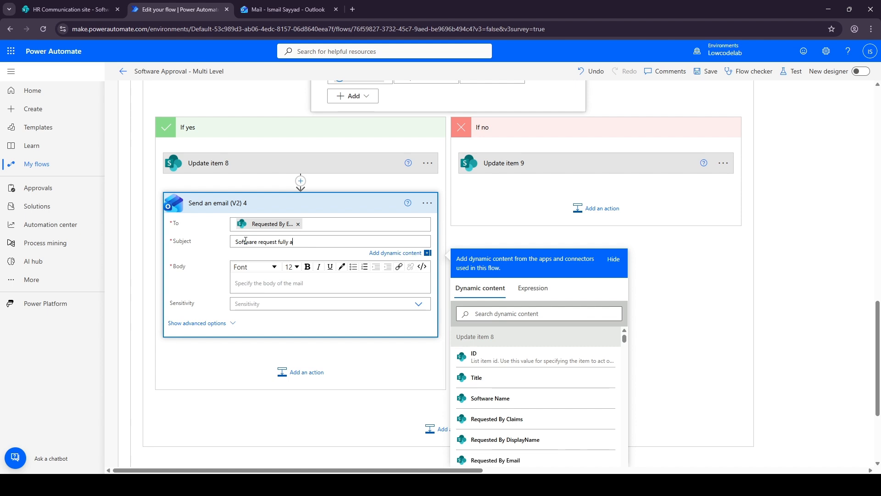
type("oved")
key("alt+Tab")
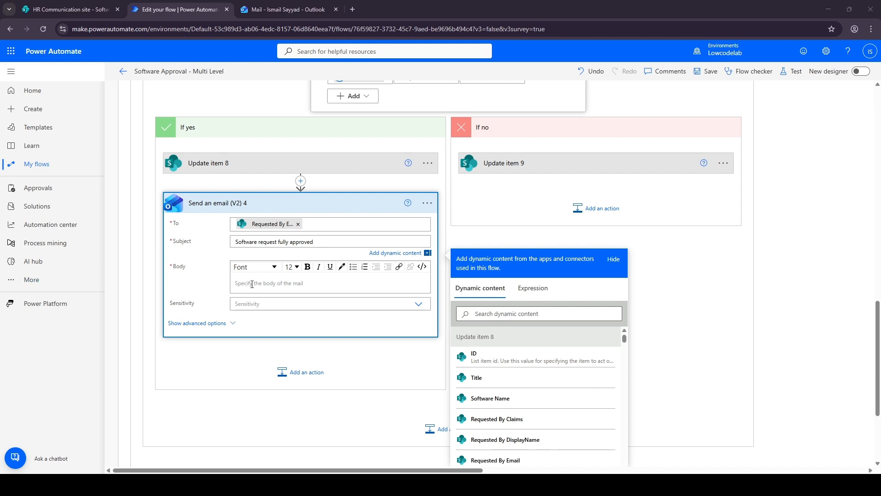
Fill the approval email's body with the all-teams-approved message, final status Approved and IT contact note, inserting Update item 8's Software Name as dynamic content
left_click(252, 284)
type("Your software request has been approved by all required teams.  Software Name: @{Software Name} Final Status: Approved  The IT team will contact you shortly.  Thank you.")
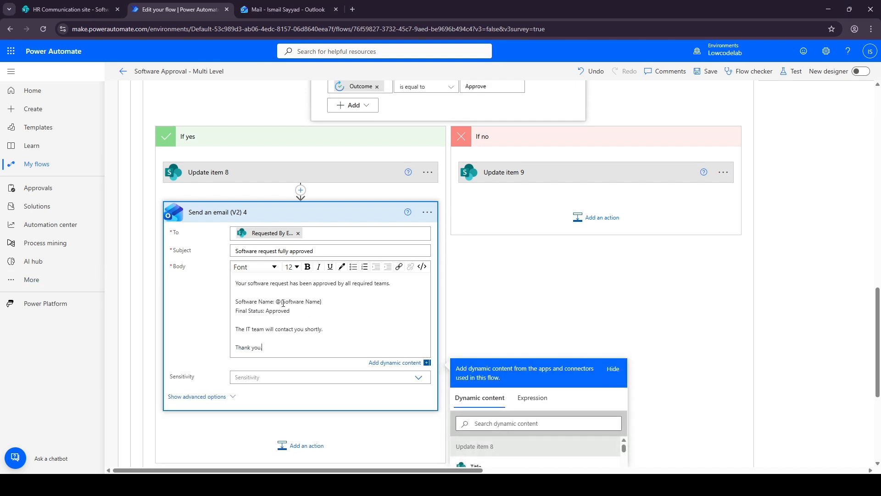
left_click_drag(278, 301, 331, 304)
key("BackSpace")
scroll(344, 315, "down", 2)
left_click(514, 398)
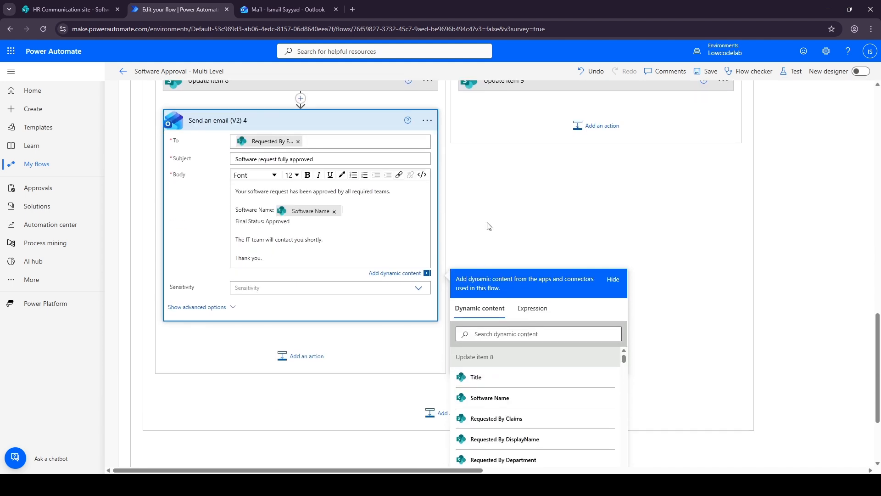
left_click(511, 216)
Add a Send an email (V2) action after Update item 9 in the If no branch, addressed to Update item 9's Requested By Email
left_click(592, 171)
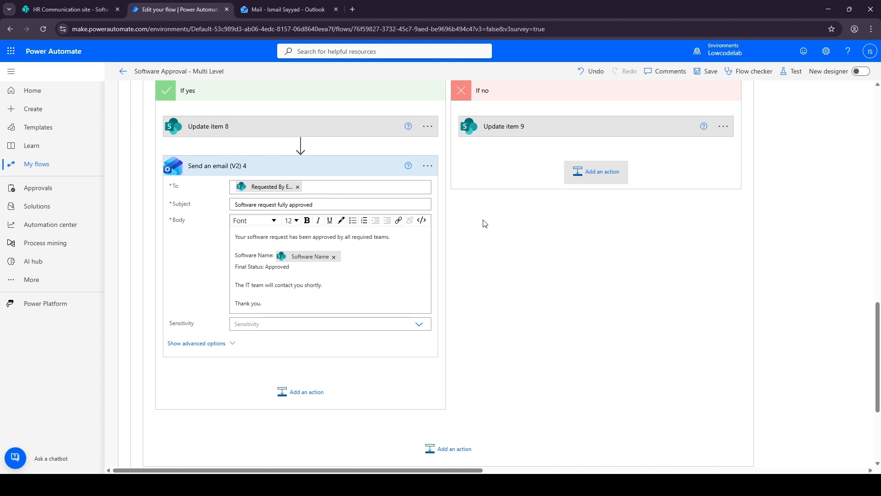
left_click(498, 190)
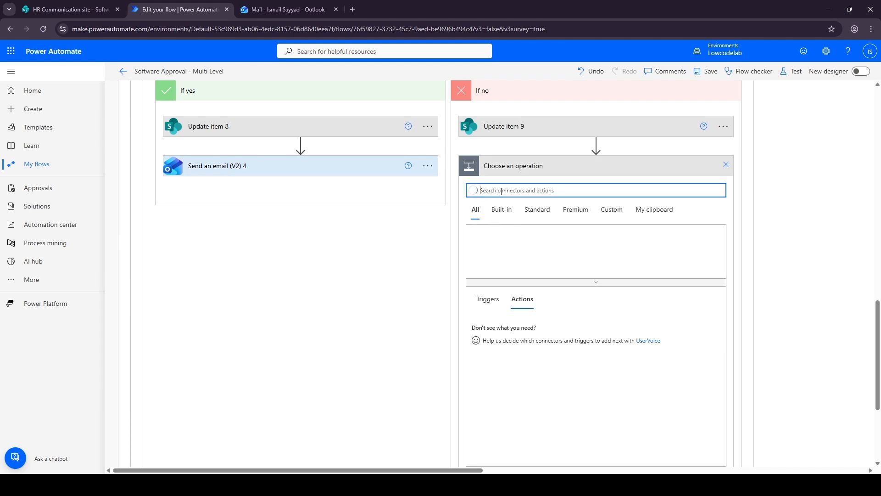
type("Send")
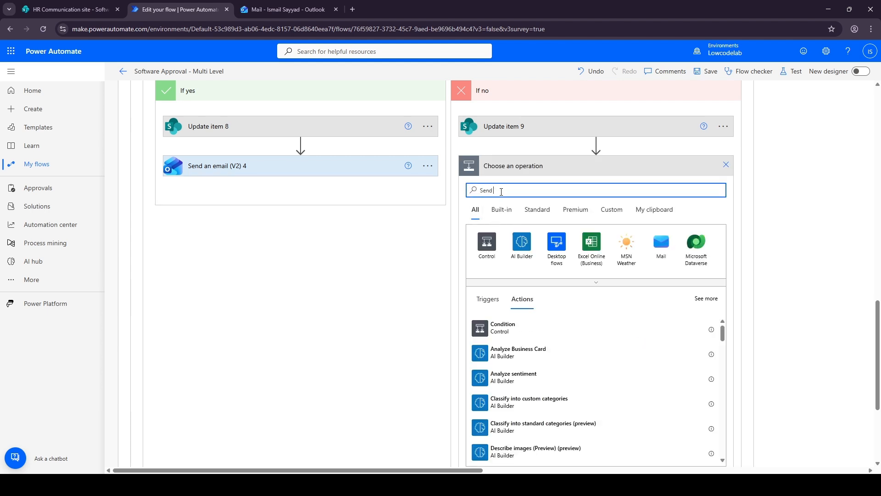
type(" an")
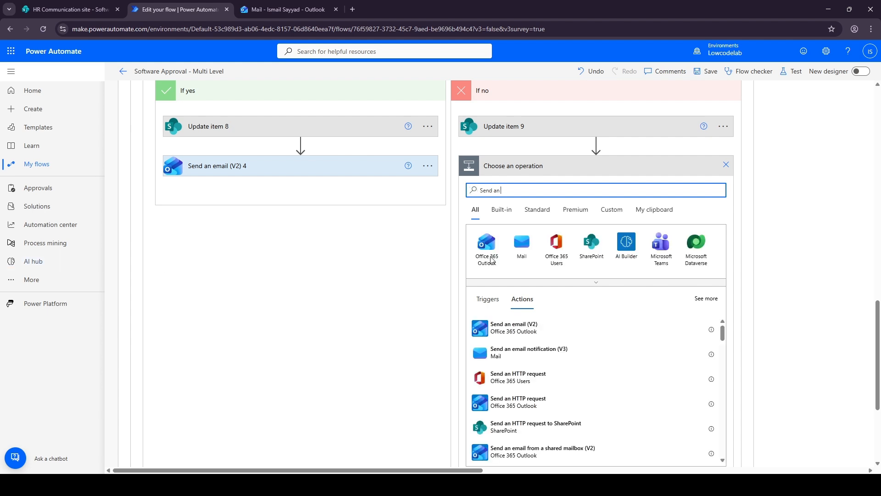
left_click(561, 334)
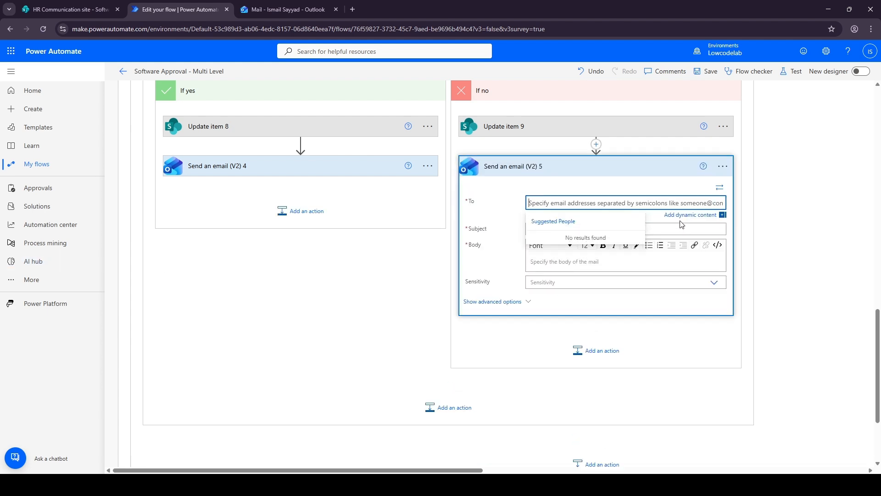
left_click(681, 216)
left_click(755, 319)
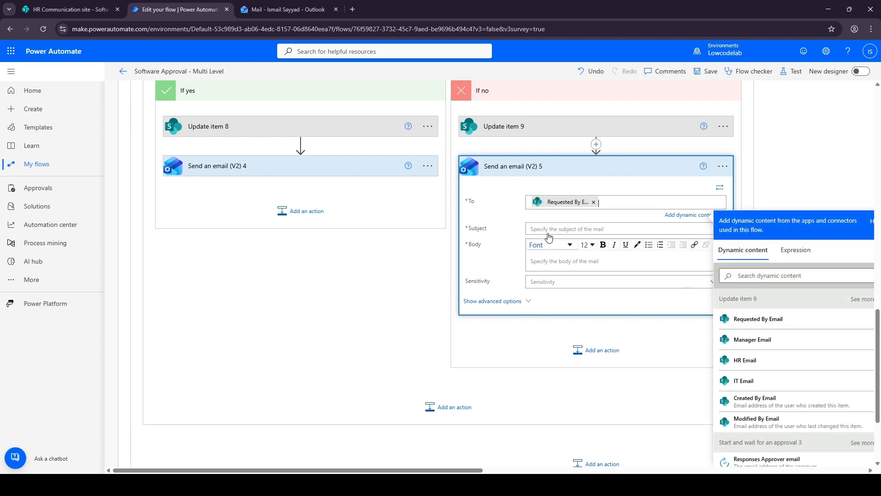
Copy the subject from Send an email (V2) 3 into Send an email (V2) 5 and shorten it to "Software request rejected."
scroll(549, 236, "up", 5)
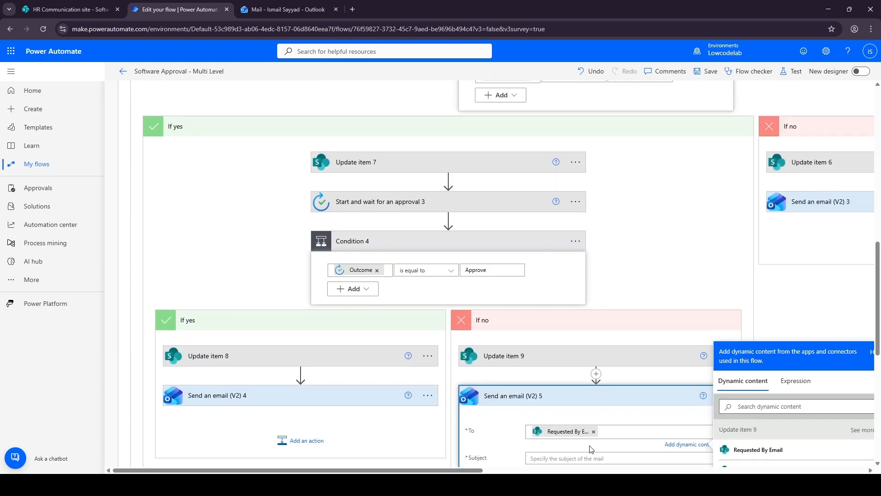
left_click(816, 204)
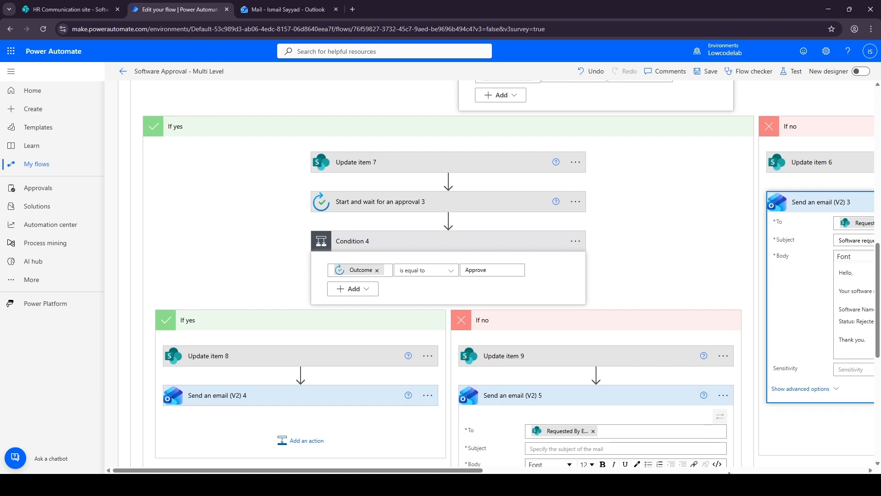
left_click_drag(459, 470, 555, 470)
scroll(614, 377, "down", 1)
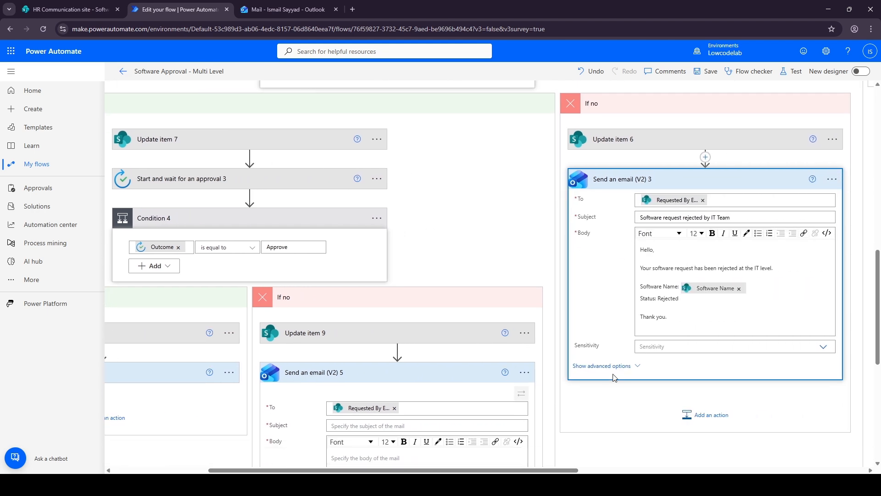
triple_click(751, 193)
key("ctrl+c")
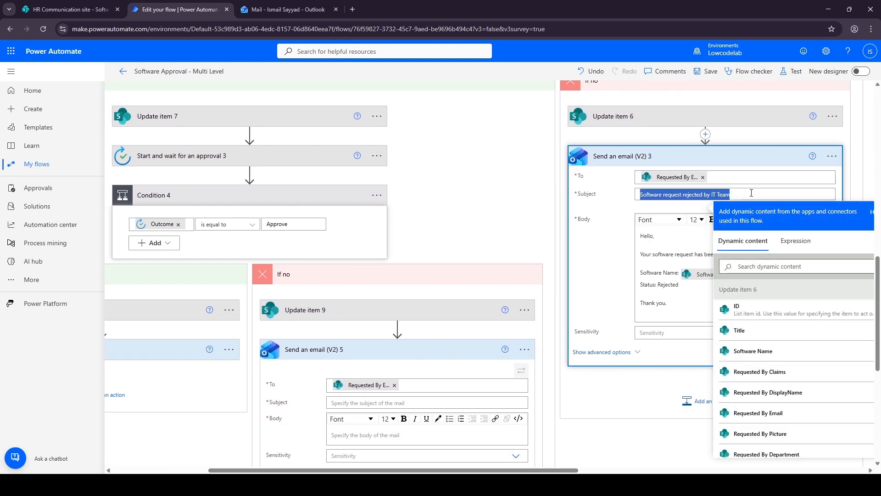
scroll(417, 364, "down", 2)
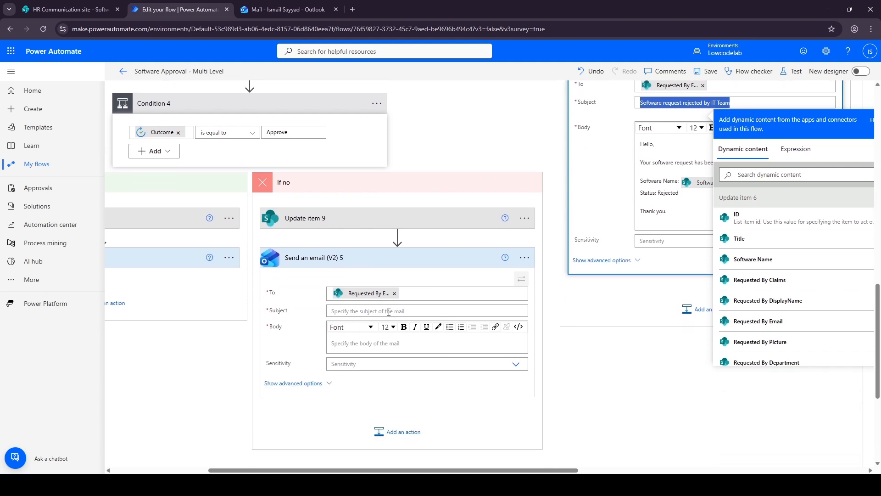
left_click(388, 311)
key("ctrl+v")
left_click_drag(422, 311, 398, 311)
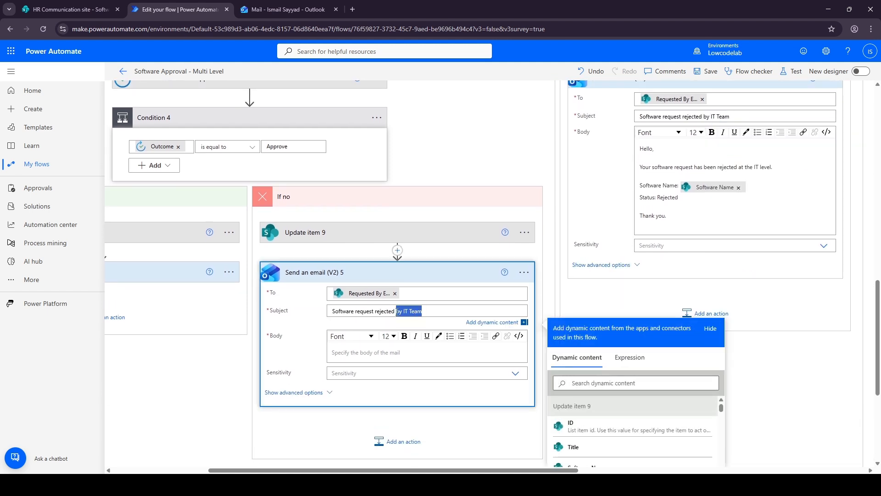
key("BackSpace")
Copy the body of Send an email (V2) 3 into Send an email (V2) 5 and remove the "IT level" wording
key("ctrl+a")
key("ctrl+c")
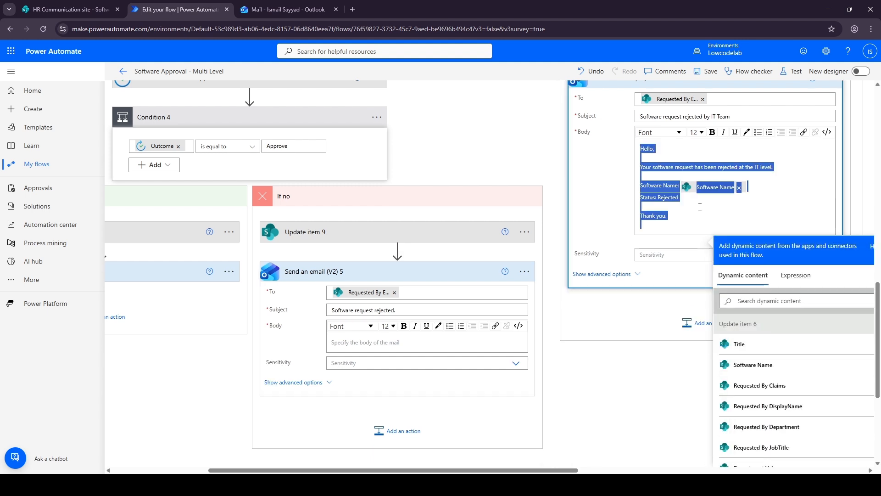
left_click(368, 344)
key("ctrl+v")
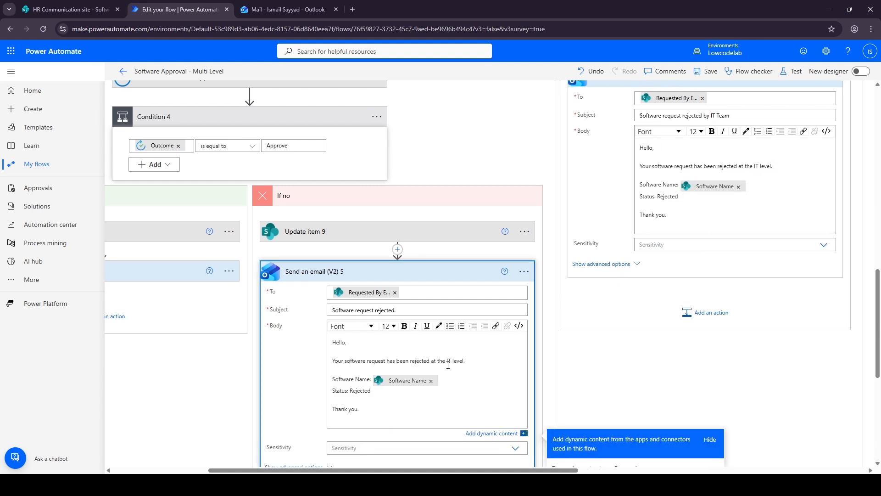
left_click_drag(446, 361, 466, 363)
key("BackSpace")
left_click(374, 275)
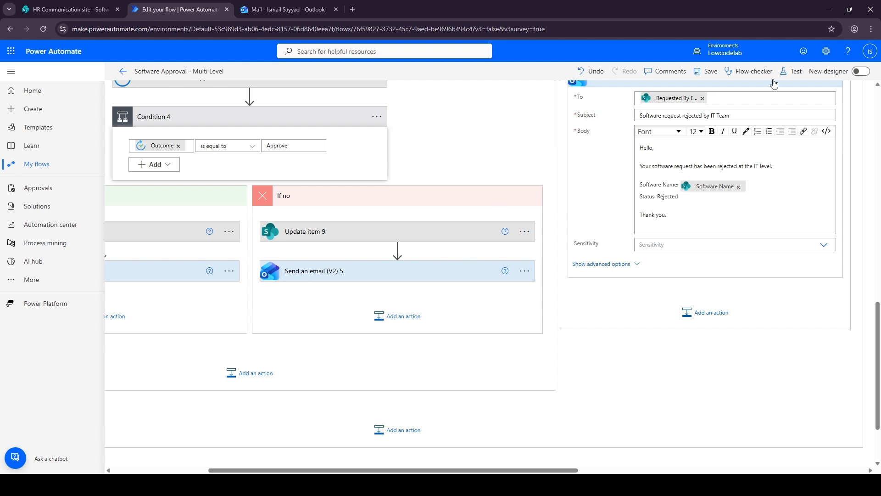
Try to save the Software Approval - Multi Level flow and locate the Update item 6 action in Condition 3's If no branch
left_click(711, 74)
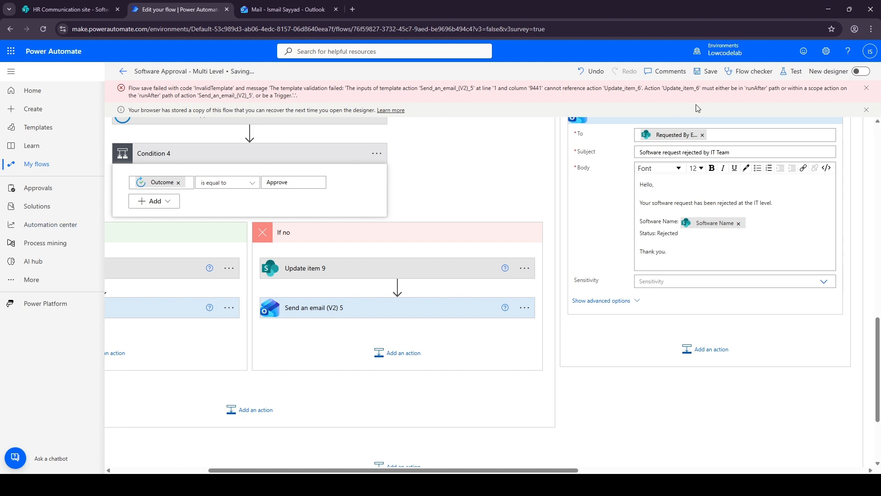
scroll(593, 285, "up", 3)
scroll(593, 285, "up", 1)
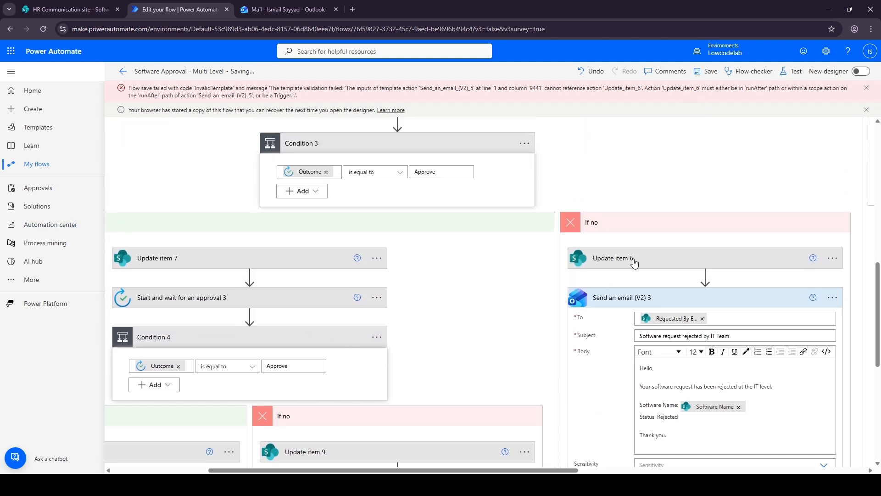
Review the Update item 6 action in Condition 3's If no branch and save the Software Approval - Multi Level flow
left_click(632, 258)
scroll(663, 280, "down", 1)
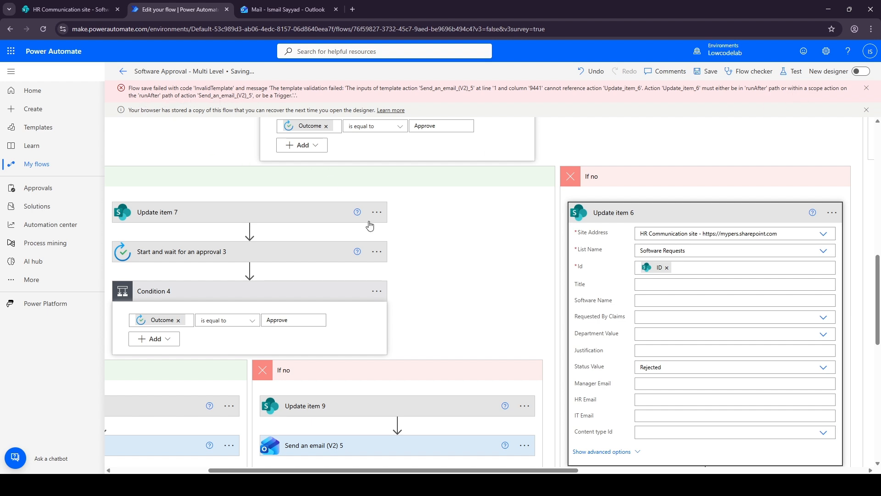
scroll(405, 327, "down", 2)
scroll(352, 350, "up", 2)
left_click(661, 212)
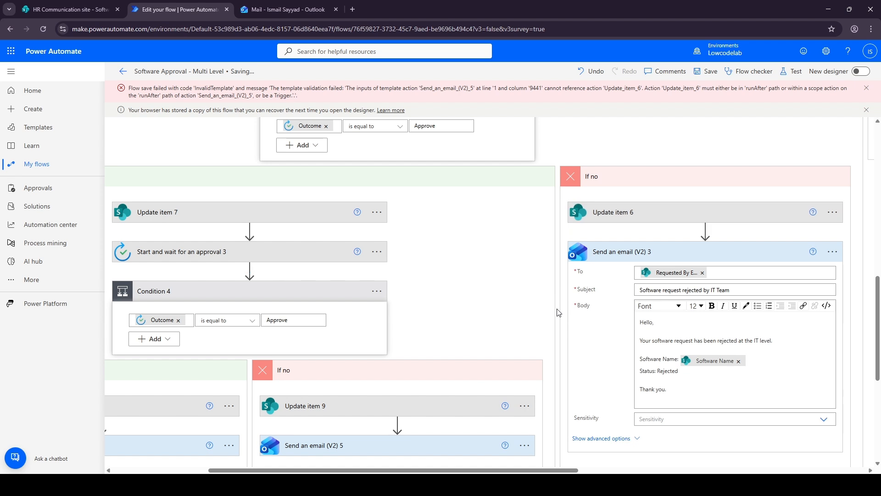
scroll(641, 261, "up", 1)
left_click(649, 261)
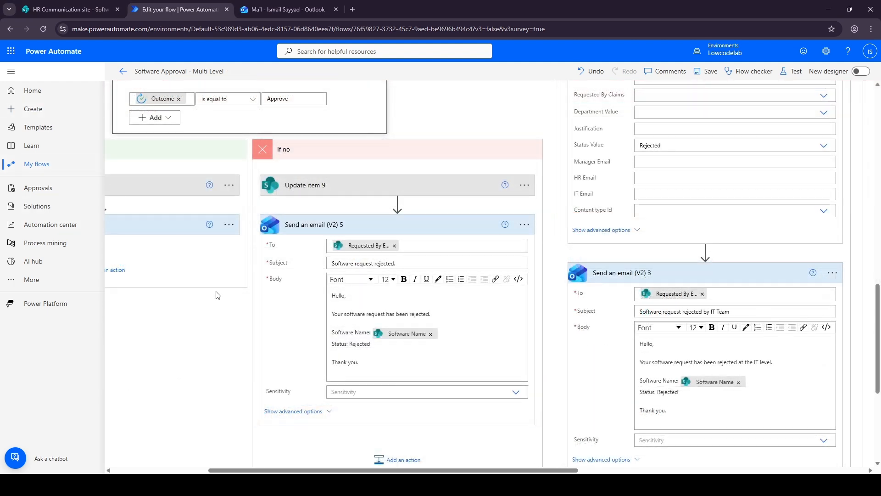
left_click(709, 74)
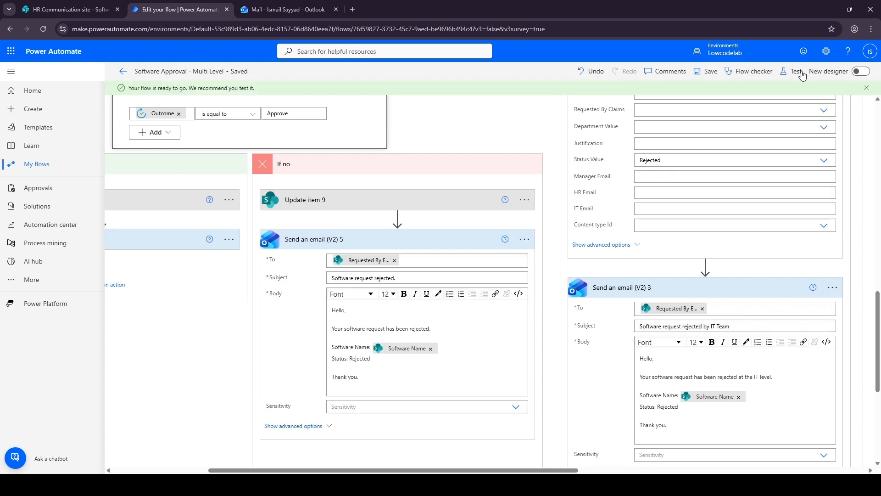
Start a manual test run of the Software Approval - Multi Level flow
left_click(798, 71)
left_click(737, 98)
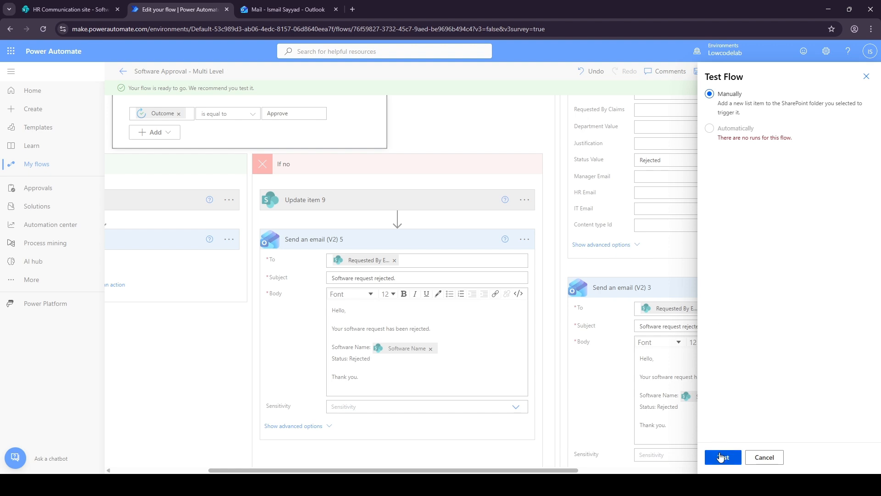
left_click(721, 456)
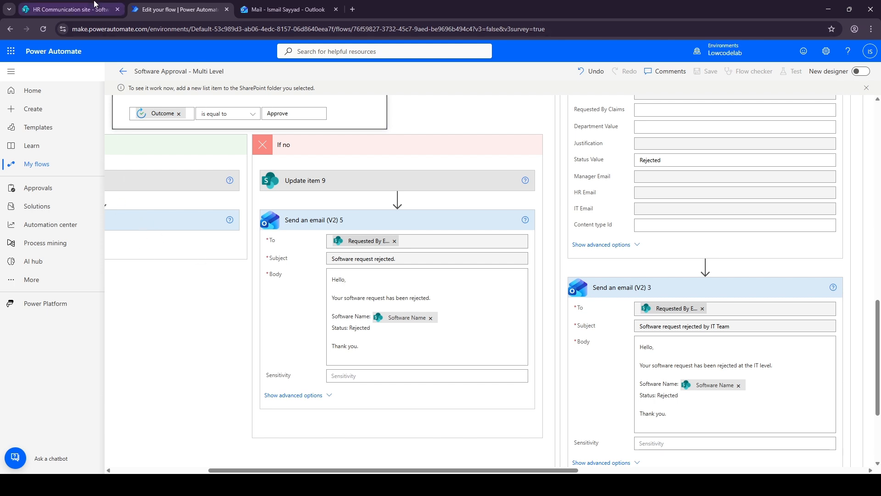
Switch to SharePoint and start a new Software Requests item with the Software Name "Adobe Lightroom"
left_click(69, 10)
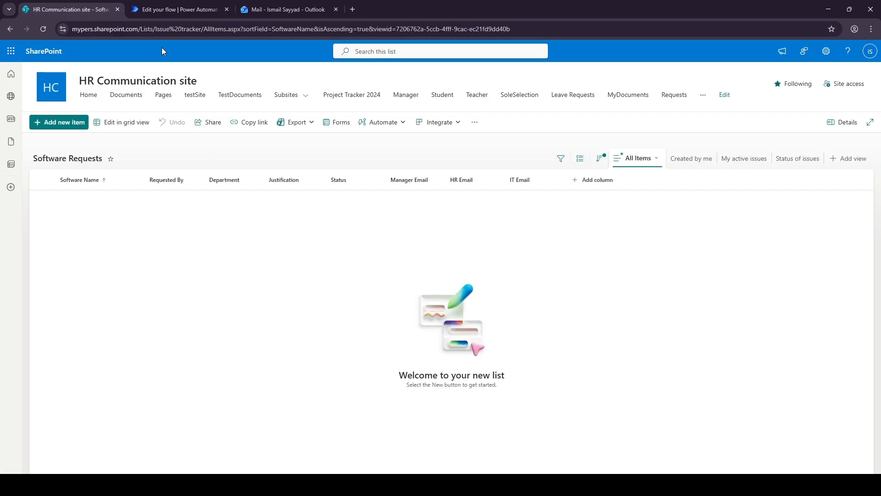
left_click(76, 127)
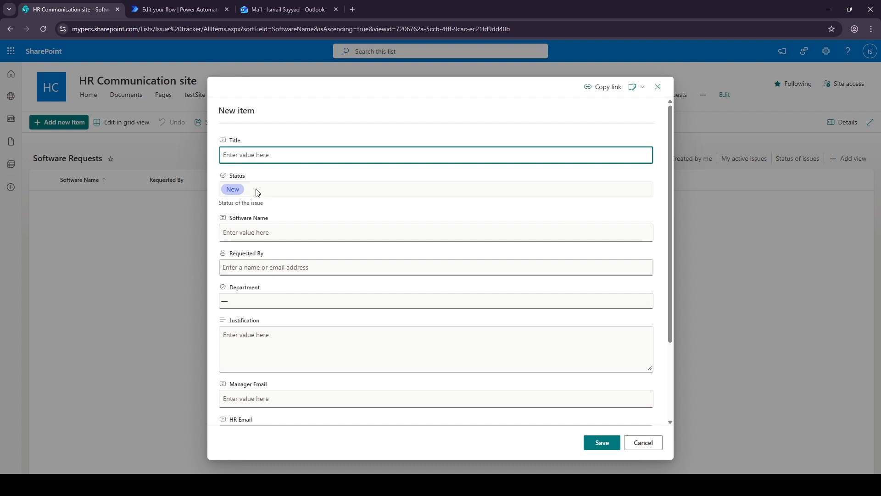
left_click(253, 239)
type("Adobe ")
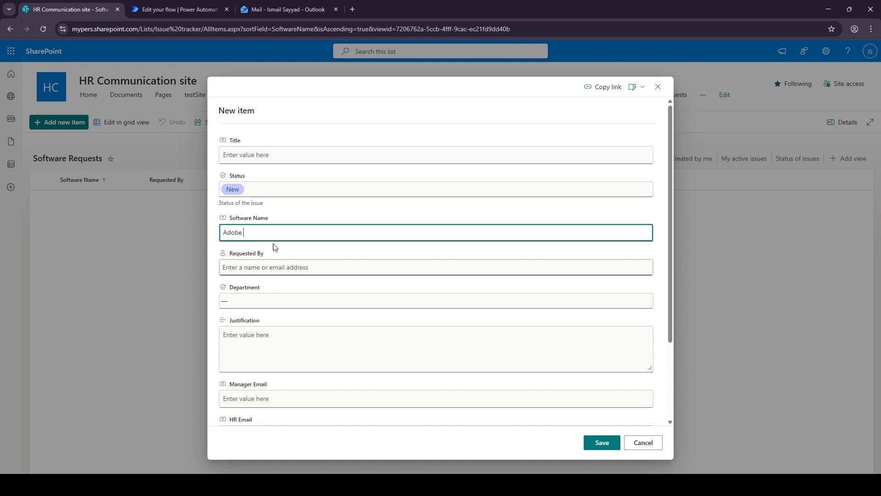
type("Lightroom")
Fill in Requested By with the requester's name and set Department to HR on the new item
left_click(251, 265)
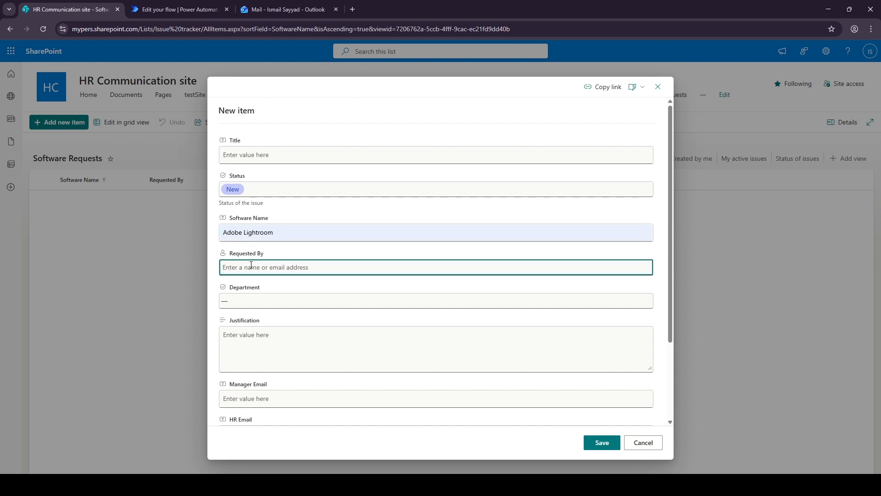
type("is")
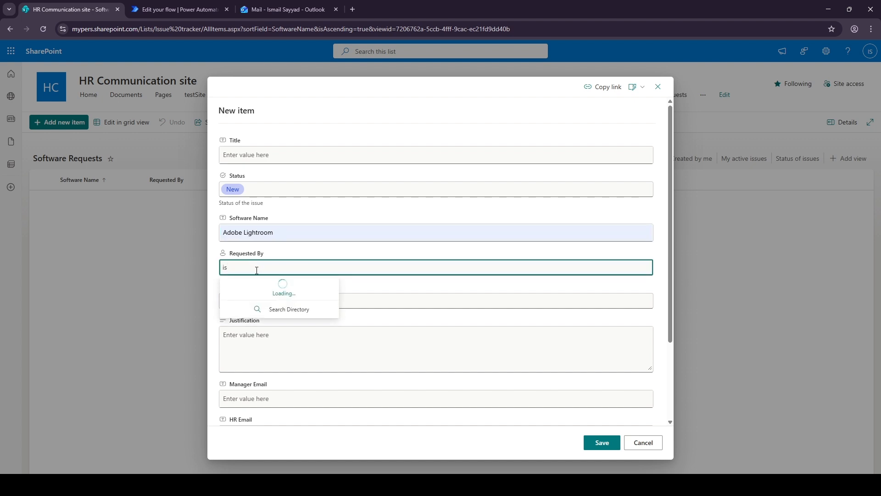
left_click(268, 292)
left_click(271, 301)
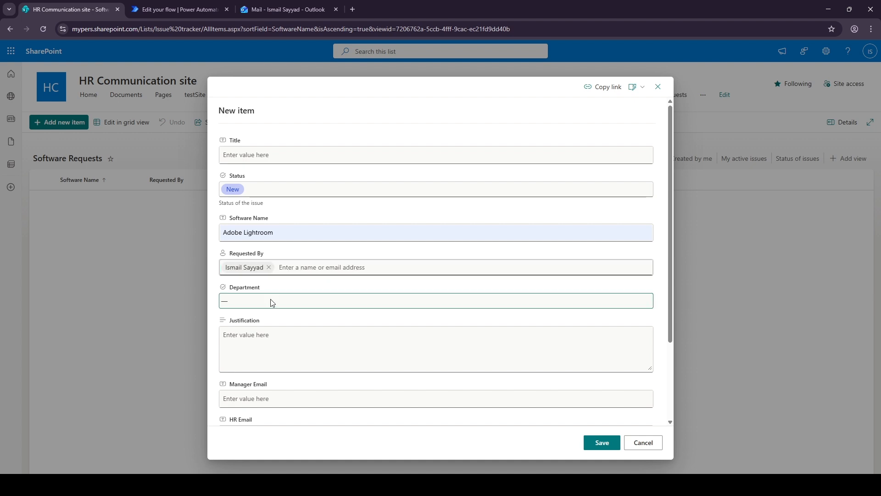
left_click(242, 326)
Enter "Required for design and creative work" as the new item's Justification
key("alt+Tab")
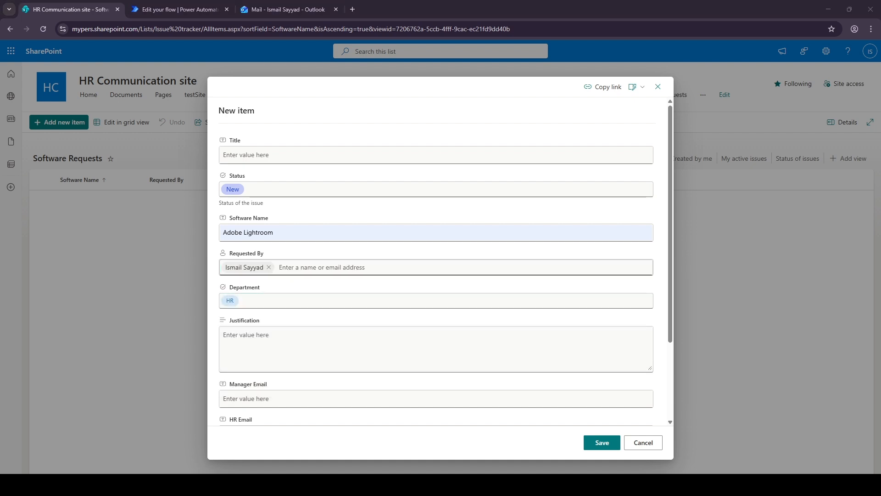
left_click(271, 339)
type("Required for design and creative work")
Fill in the Manager Email, HR Email and IT Email with the same approver address and save the new item
left_click(129, 377)
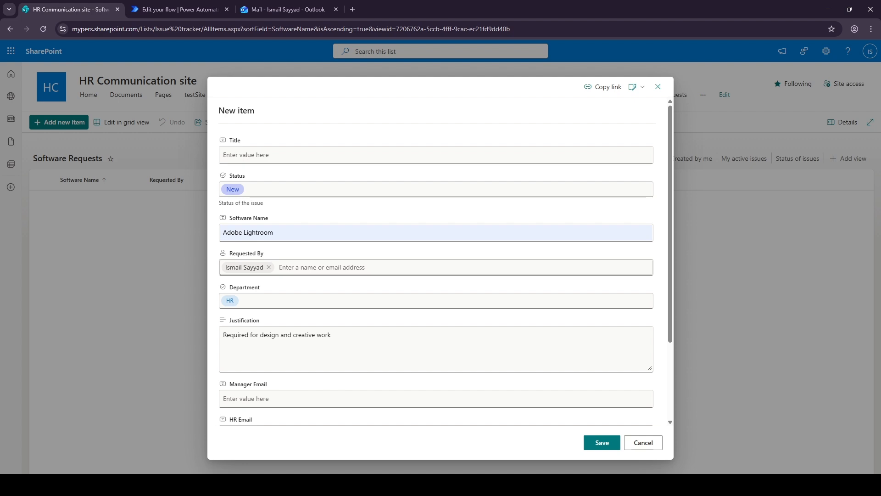
key("alt+Tab")
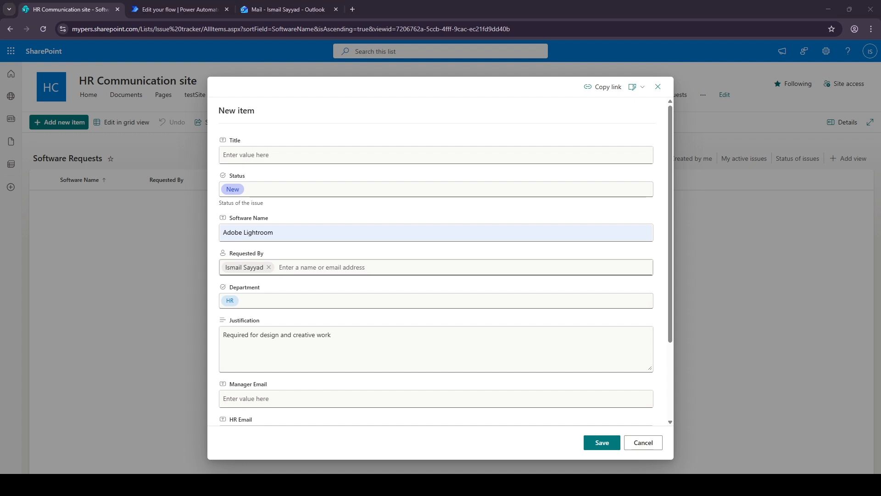
scroll(303, 312, "down", 2)
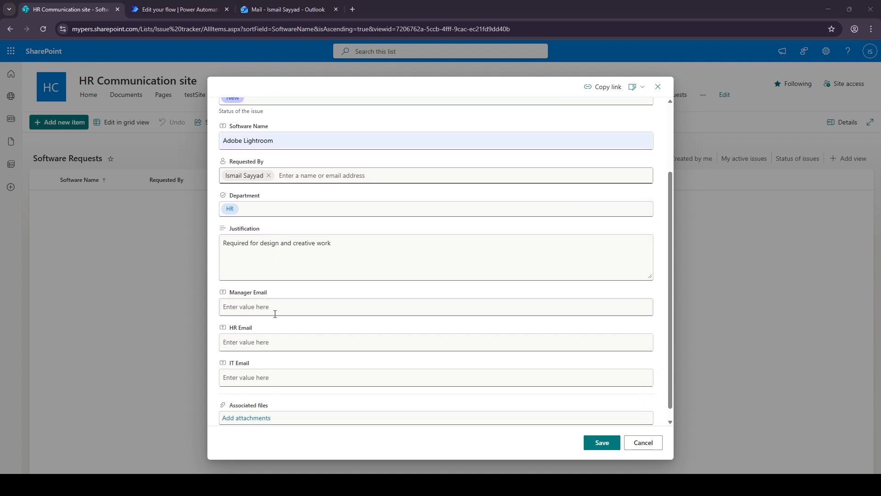
left_click(270, 306)
key("ctrl+v")
left_click(257, 342)
key("ctrl+v")
left_click(251, 367)
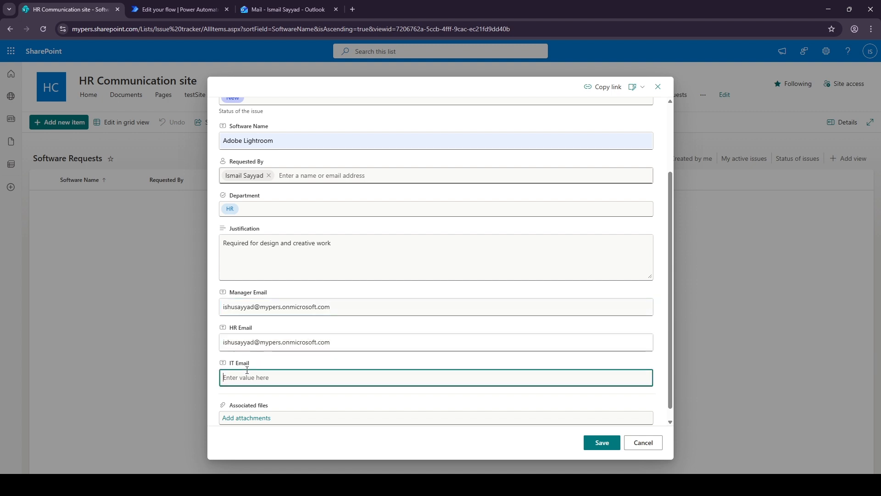
key("ctrl+v")
left_click(212, 351)
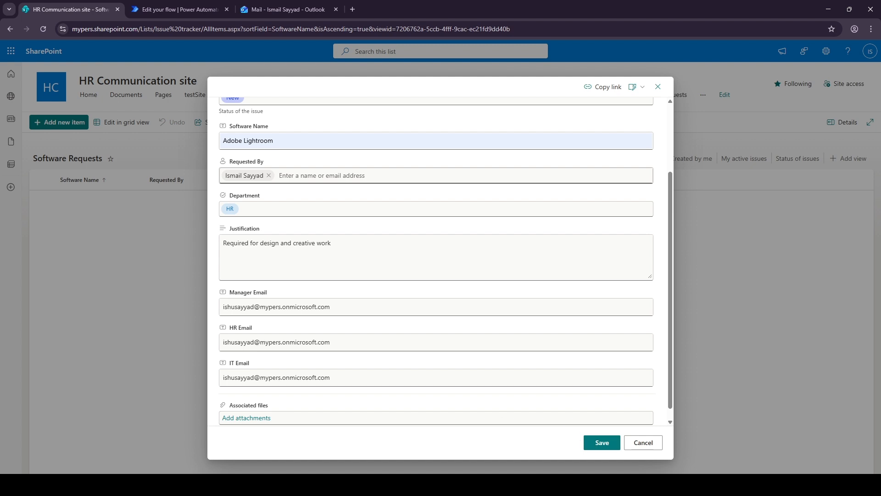
left_click(602, 442)
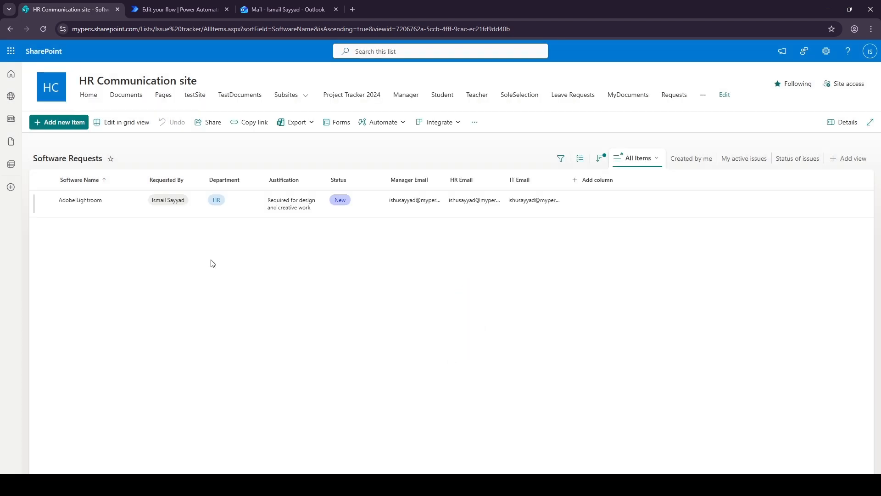
Check the flow run in Power Automate, switch to Outlook and read the "Manager Approval - Adobe Lightroom" email
left_click(177, 9)
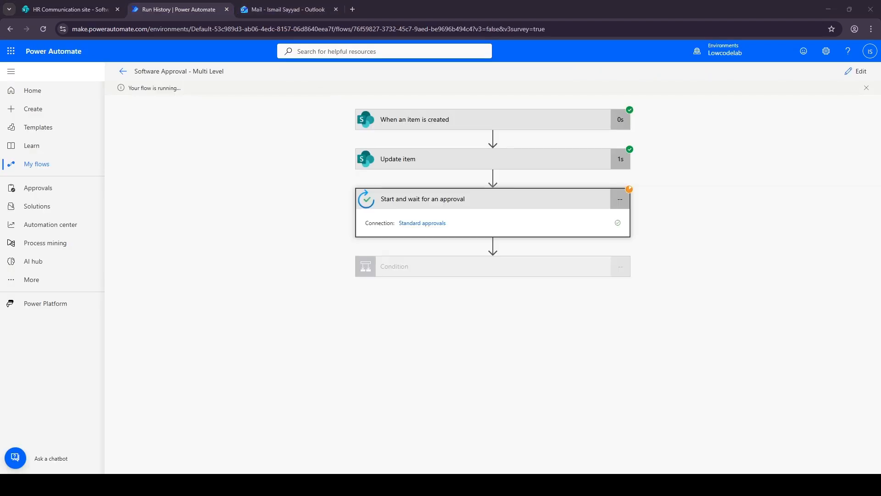
left_click(283, 9)
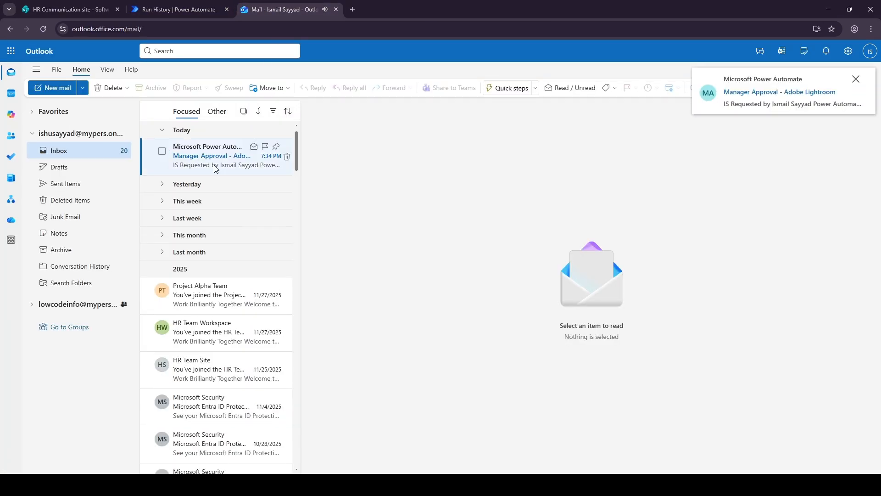
left_click(207, 169)
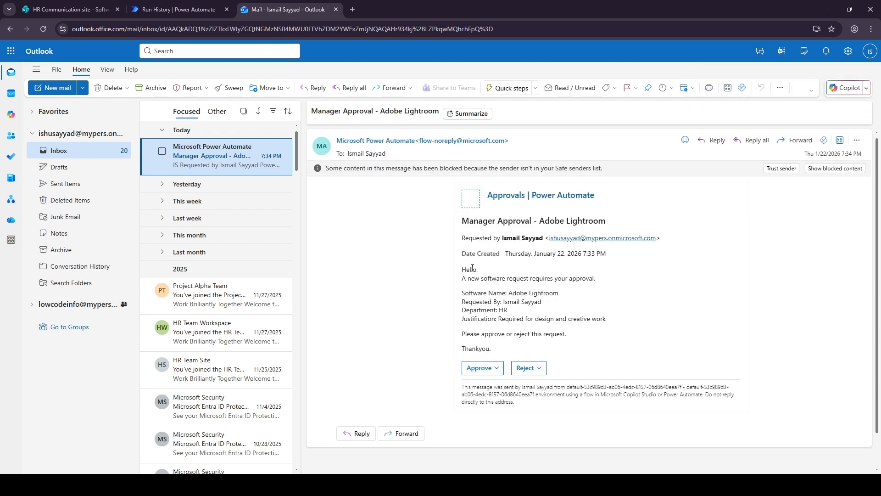
left_click_drag(462, 270, 588, 340)
left_click(589, 338)
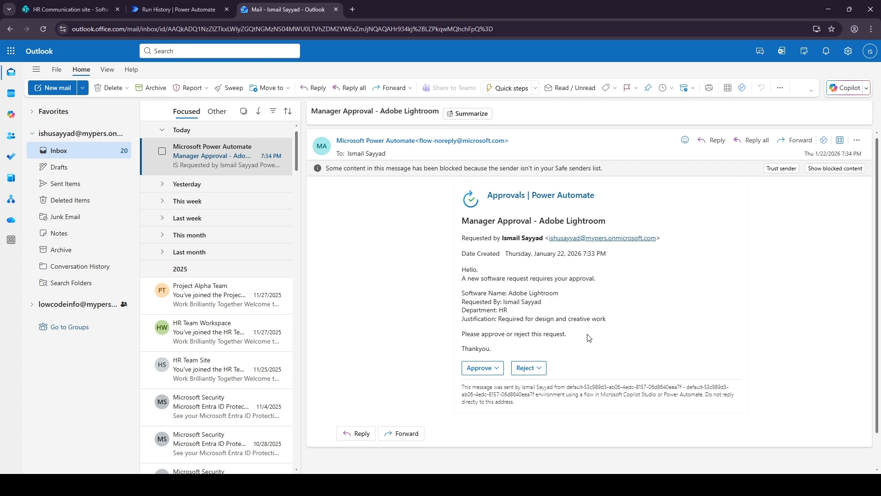
Approve the manager-level request from the email with the comment "Approved"
left_click(475, 367)
left_click(483, 412)
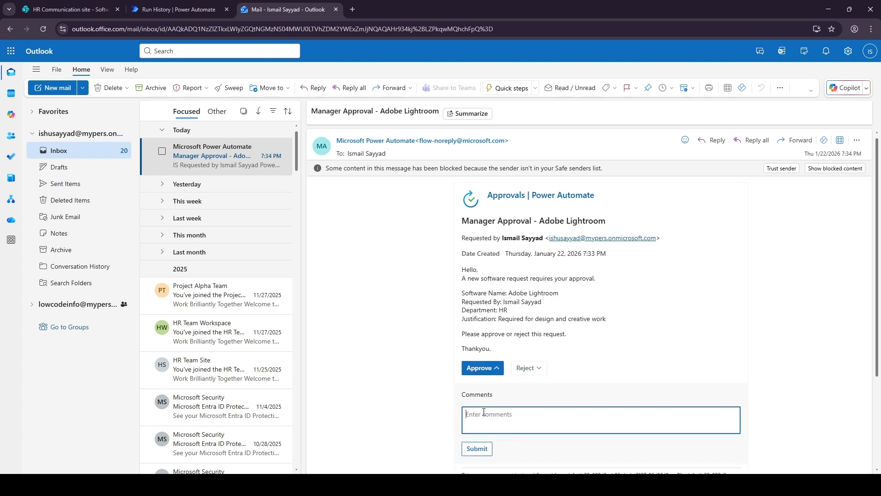
type("Approved")
left_click(476, 448)
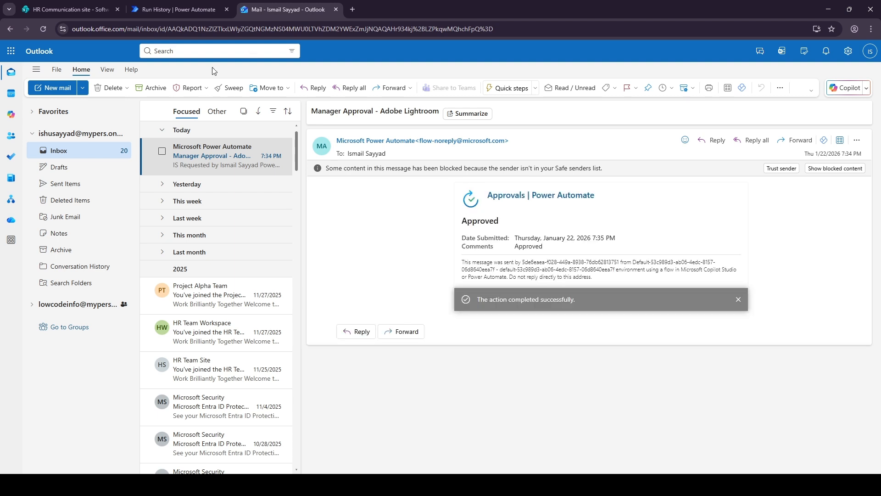
Switch to SharePoint, refresh the Software Requests list and widen the Status column to fit its text
left_click(73, 9)
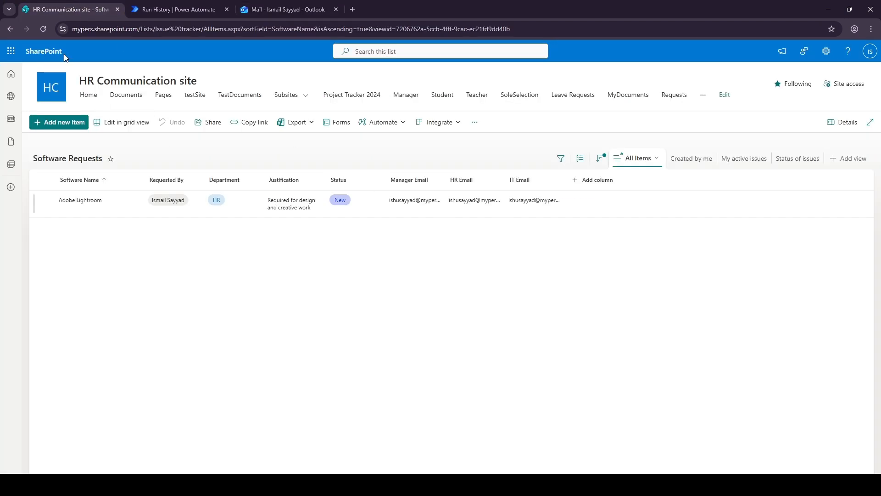
left_click(43, 29)
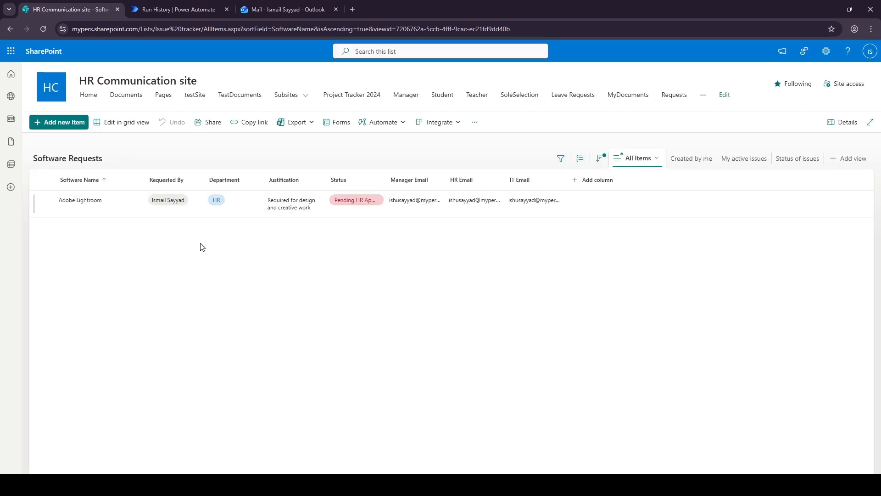
double_click(385, 179)
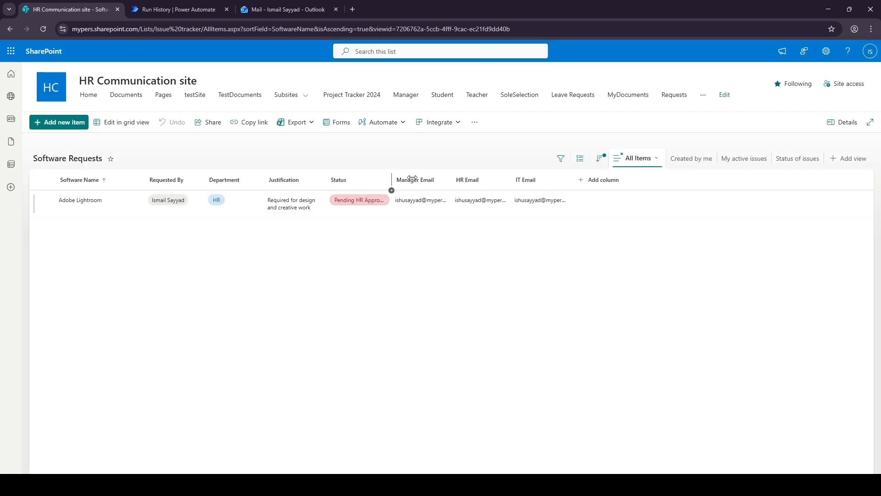
Switch to Power Automate and examine the Condition step and its If yes and If no branches in the flow run
left_click(179, 9)
left_click(435, 199)
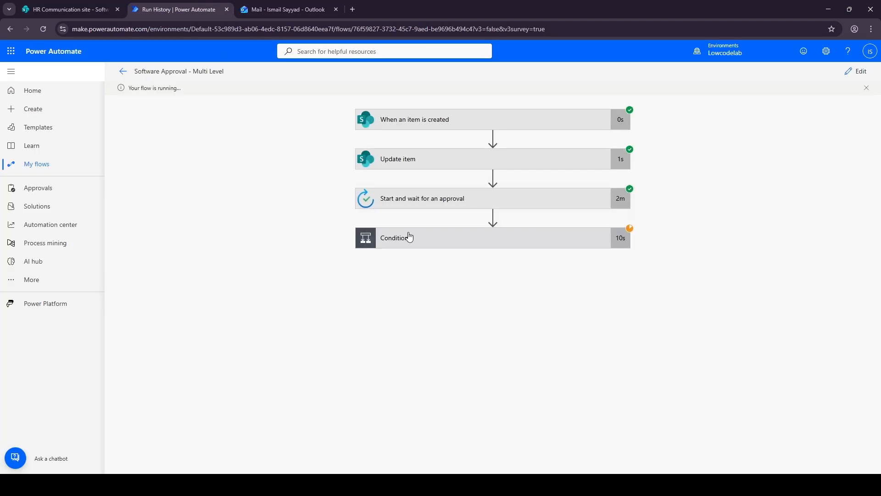
left_click(395, 250)
scroll(325, 291, "down", 1)
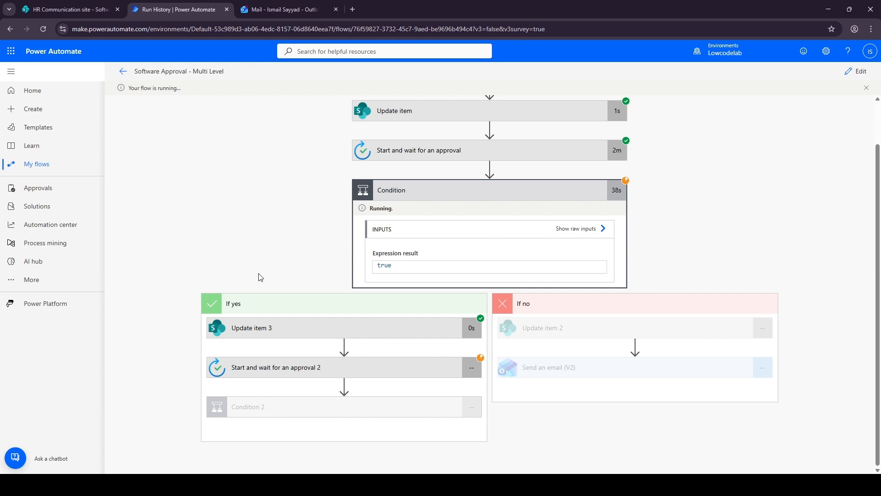
Switch to Outlook and approve the "HR Approval - Adobe Lightroom" email request with the comment "Approved"
left_click(298, 9)
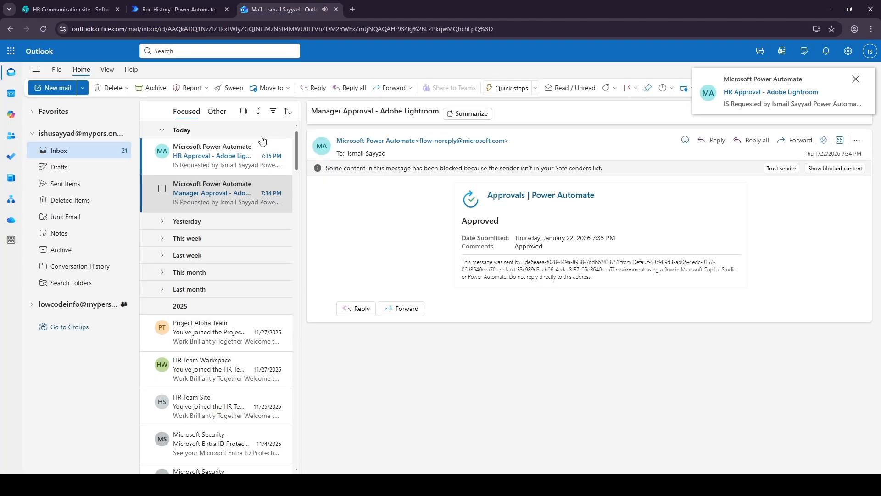
left_click(215, 151)
left_click_drag(311, 111, 399, 112)
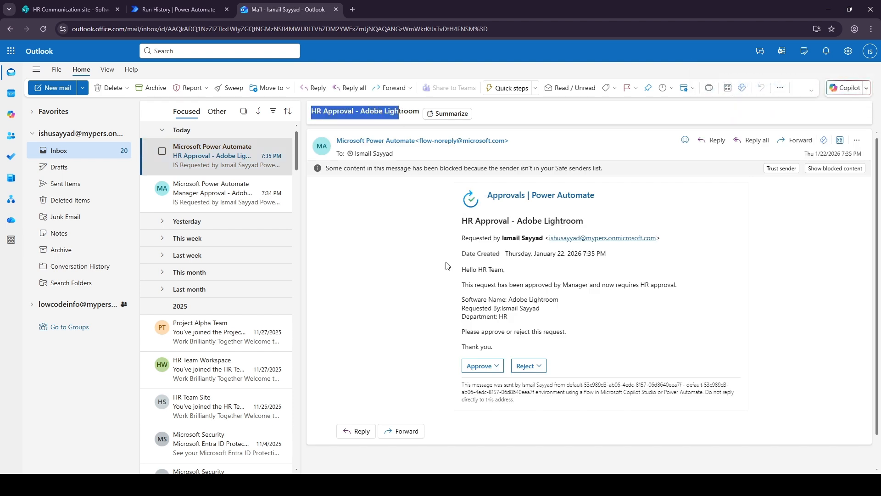
left_click(485, 366)
left_click(480, 413)
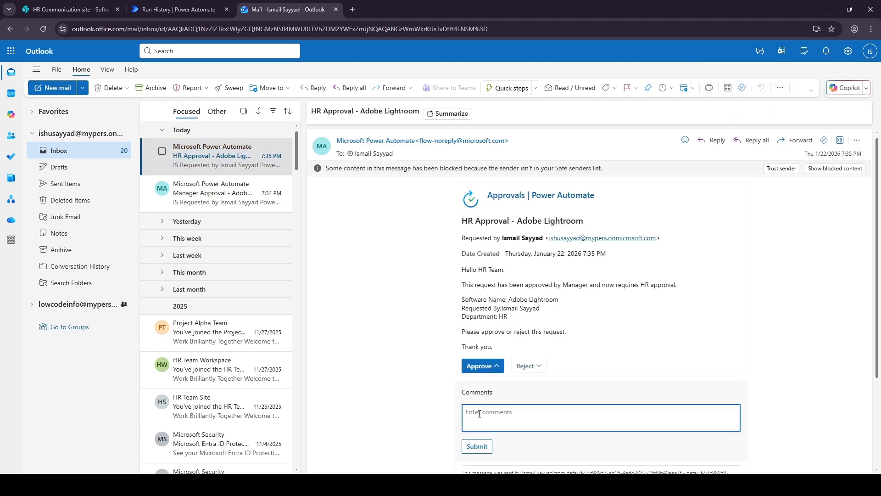
type("Approved")
left_click(467, 444)
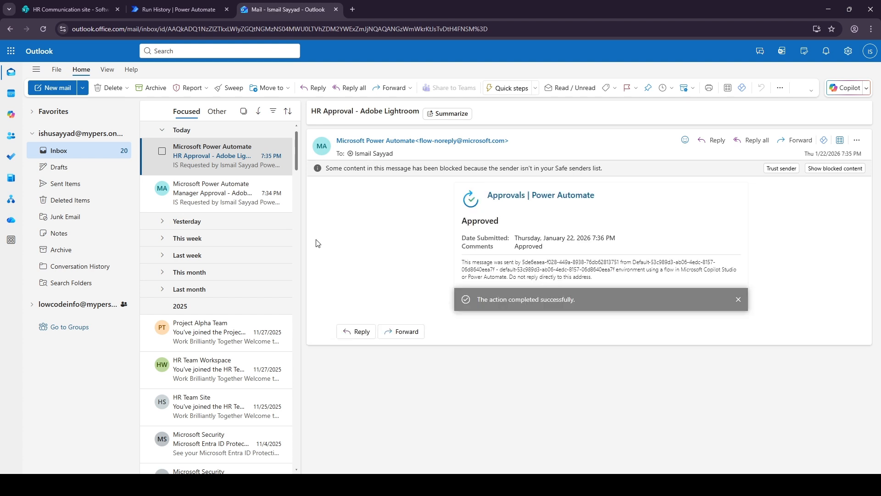
Switch to SharePoint and refresh the Software Requests list to check the Adobe Lightroom request's status
left_click(50, 7)
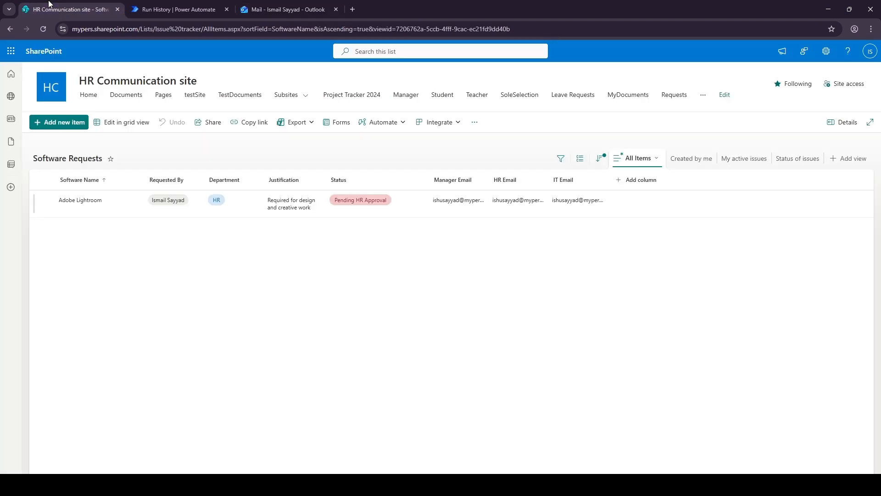
left_click(42, 29)
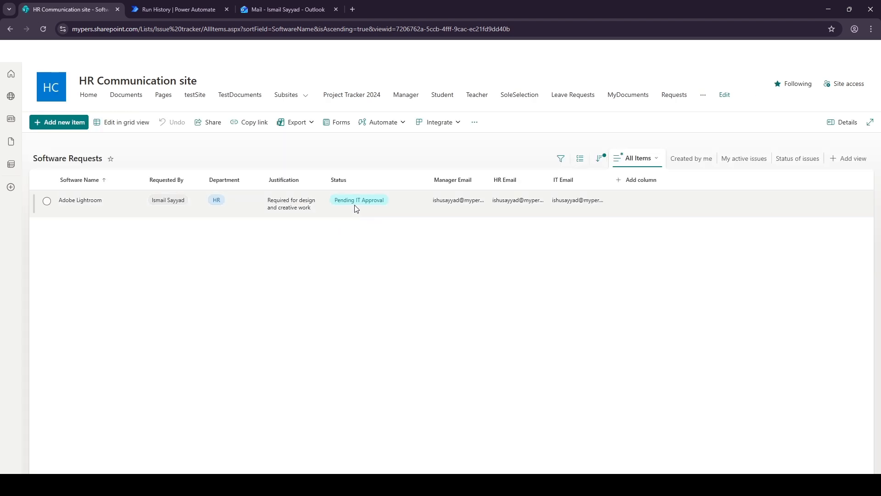
left_click(280, 8)
Switch to Power Automate and examine Condition 2 and Condition 3 with their If yes and If no branches in the flow run
left_click(173, 5)
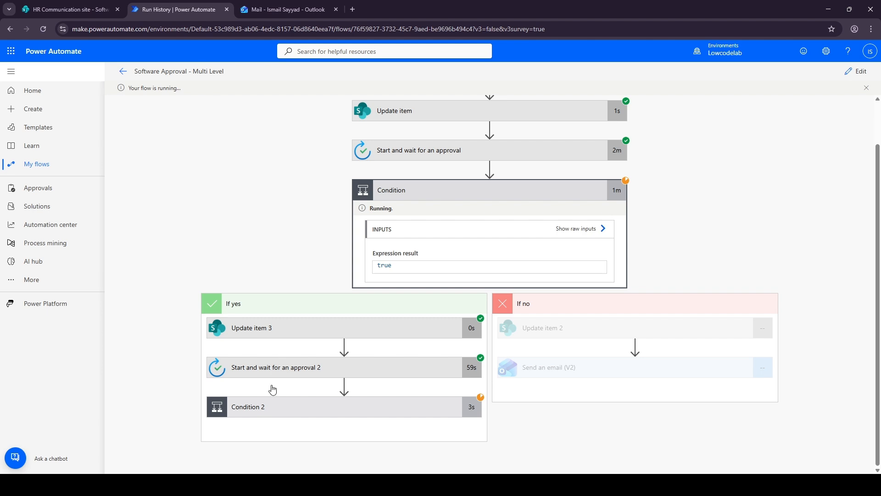
scroll(269, 371, "down", 3)
scroll(259, 367, "down", 2)
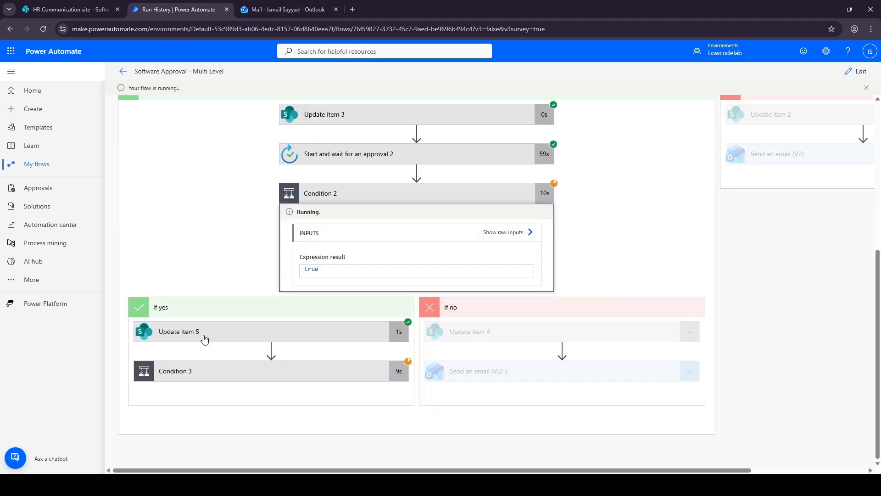
left_click(189, 370)
scroll(245, 345, "down", 5)
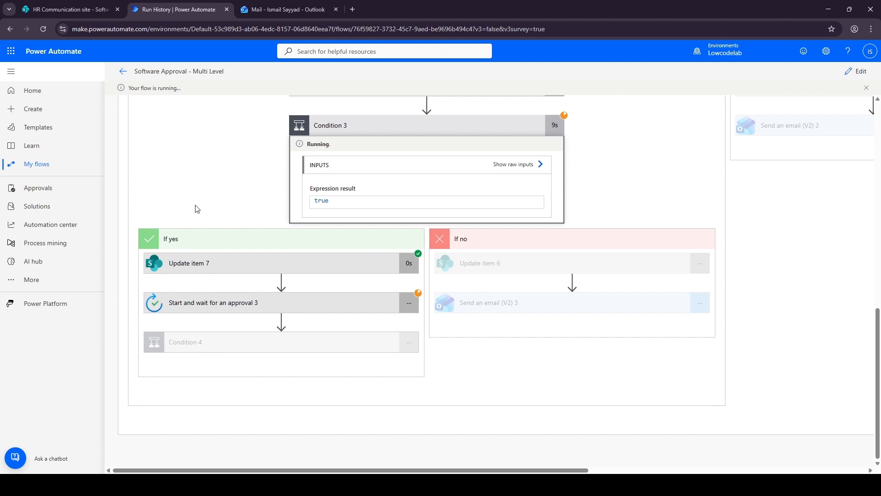
Switch to Outlook and approve the "Software Request Approval - Adobe Lightroom" email request with the comment "Approved"
left_click(285, 9)
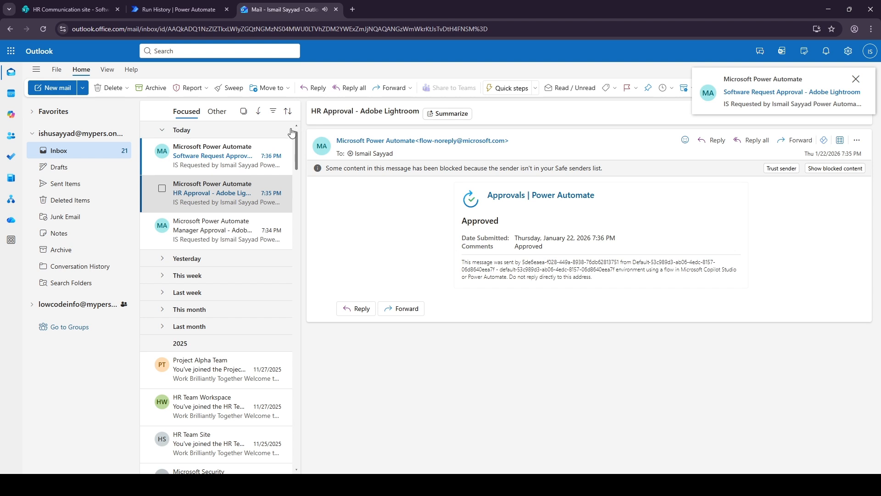
left_click(275, 151)
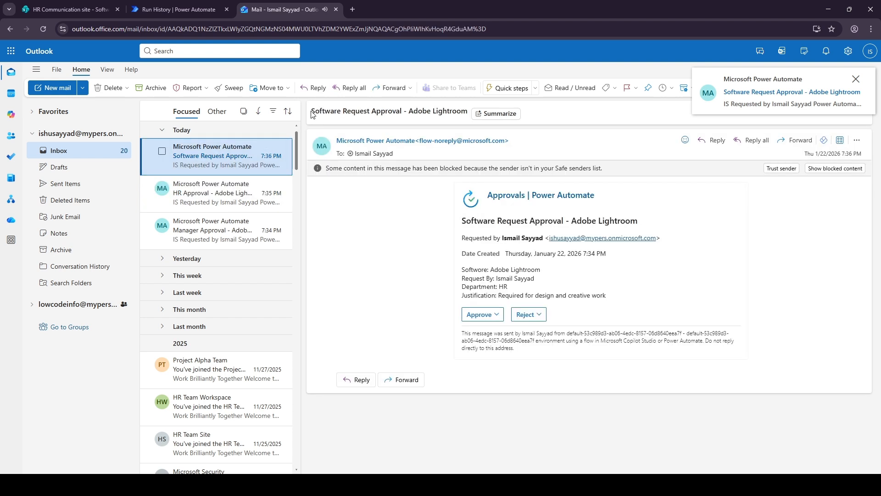
left_click_drag(311, 114, 461, 114)
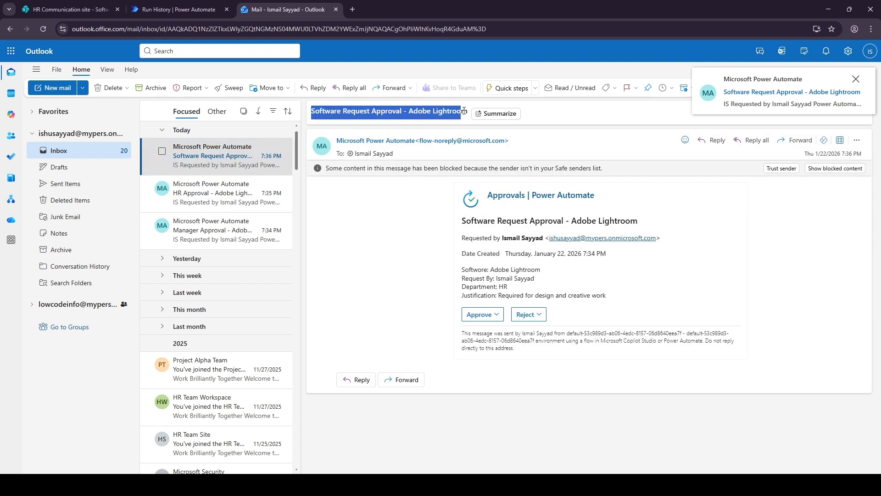
left_click(482, 318)
left_click(483, 361)
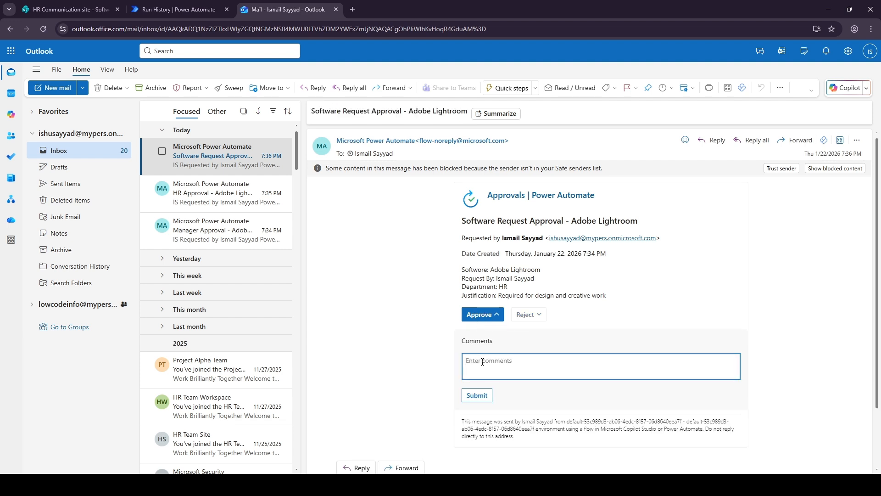
type("Approved")
left_click(477, 395)
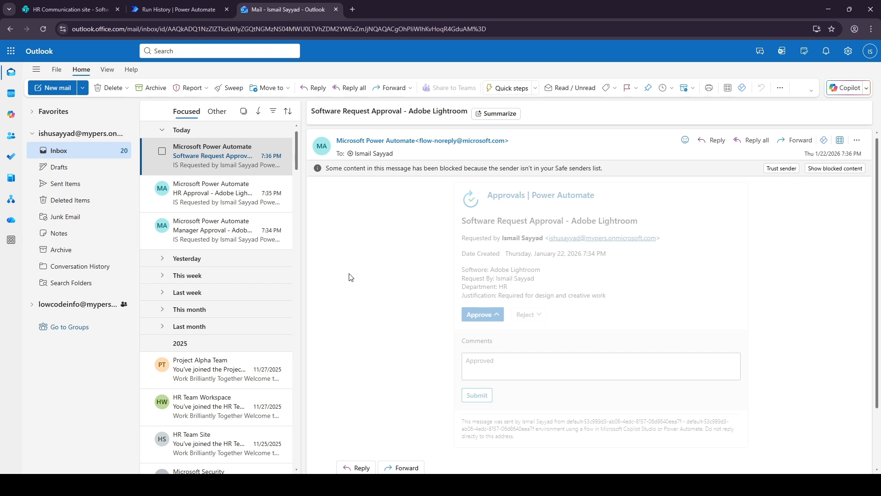
Refresh the Software Requests list in SharePoint to check the status, and switch to Outlook to read the "Software Request Approved" email
left_click(57, 4)
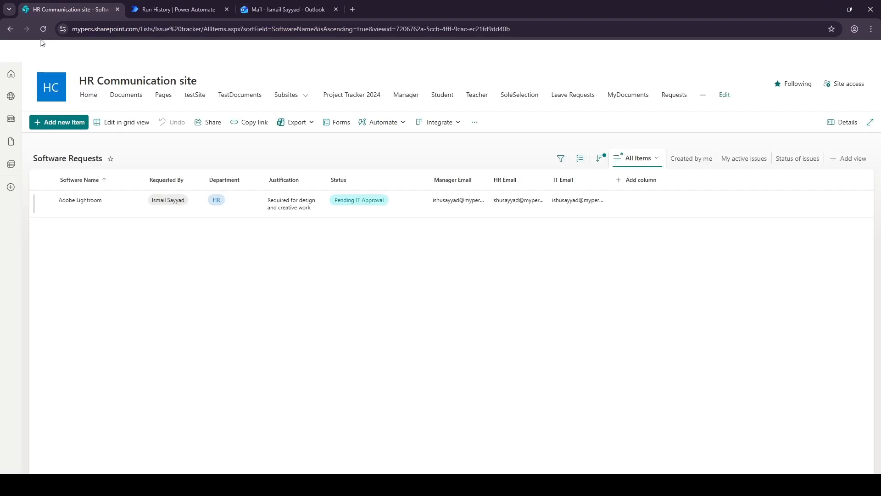
left_click(43, 28)
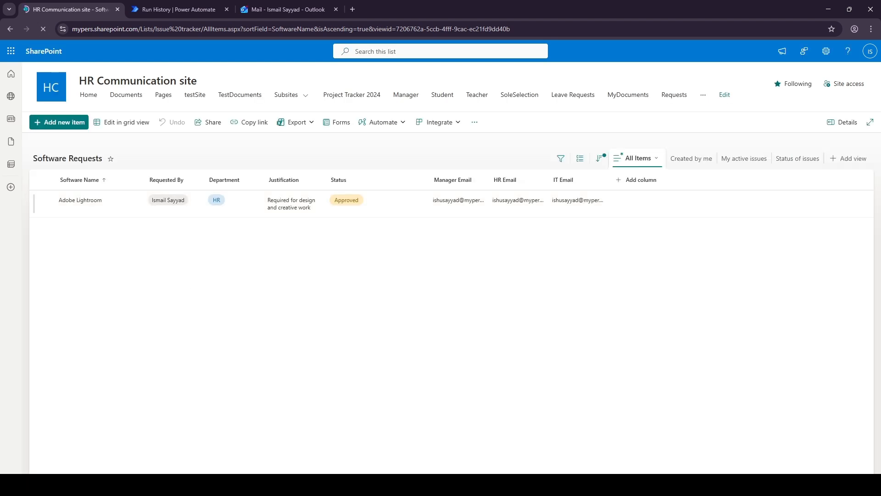
left_click(298, 11)
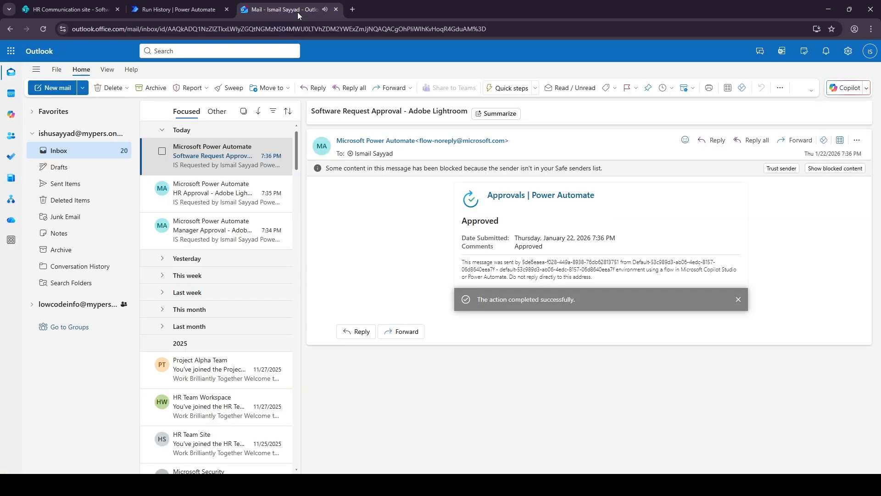
left_click(226, 149)
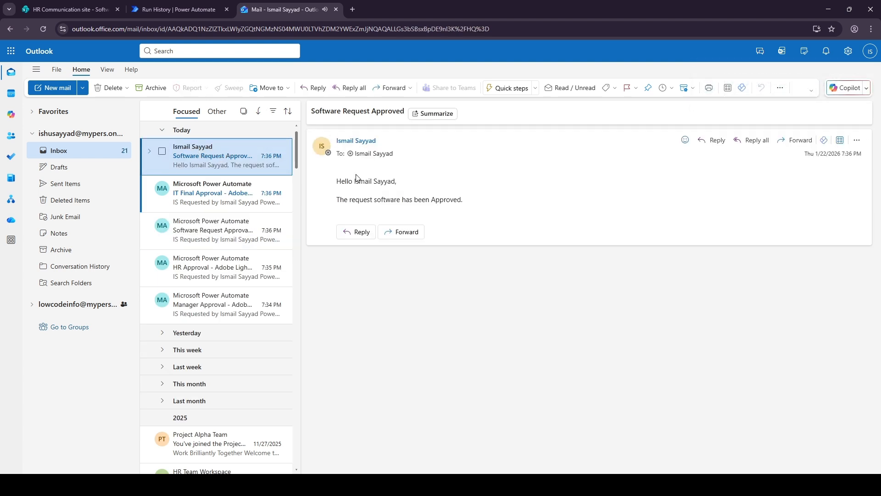